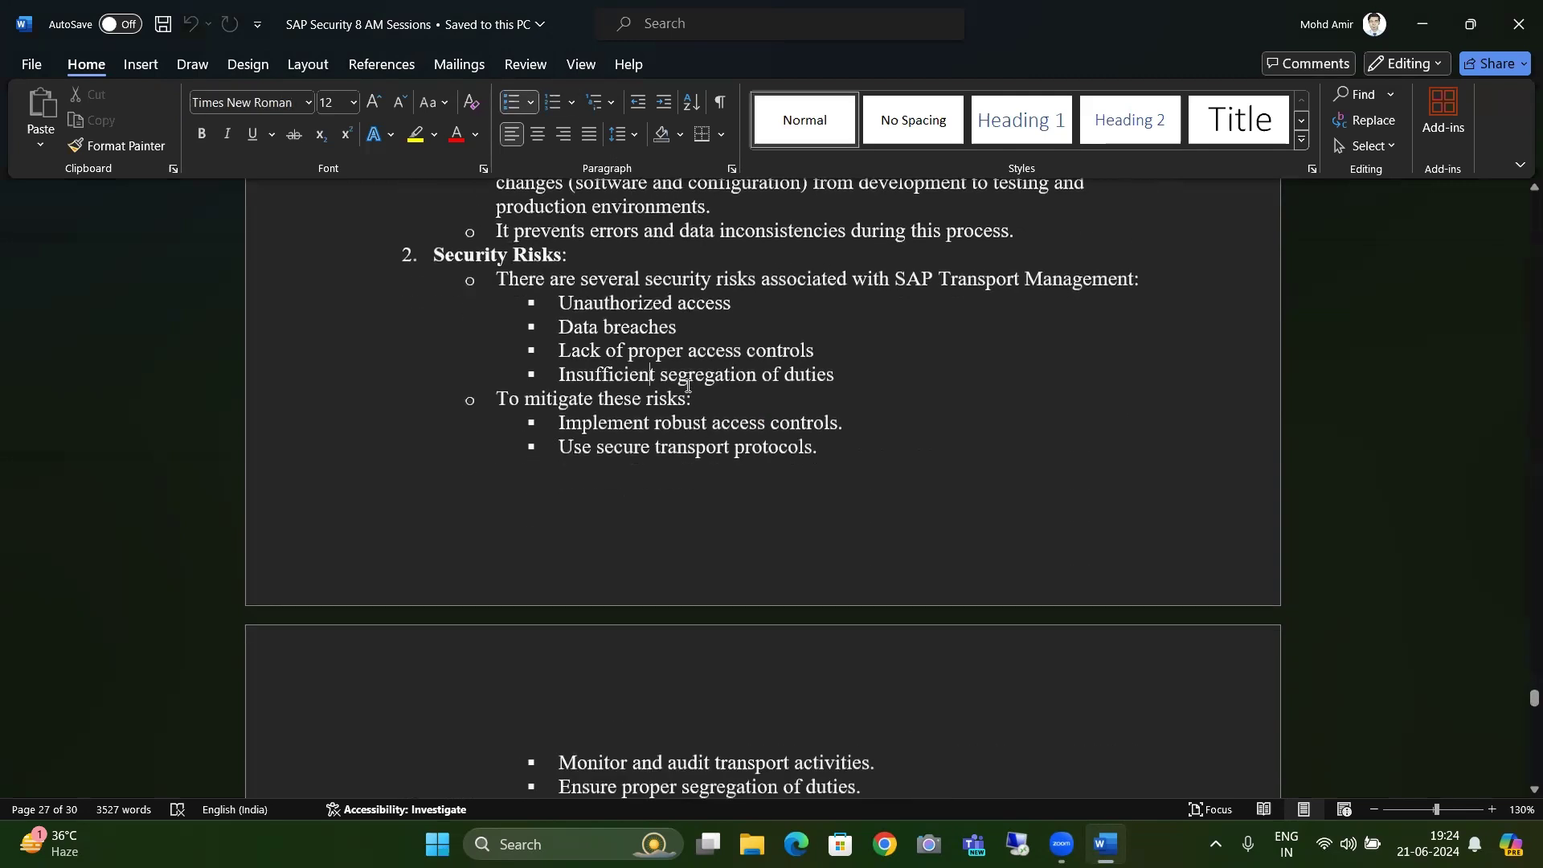
Review the TMS (Transport Management System) notes on request naming, transaction codes and transport request types.
scroll(688, 385, up, 2)
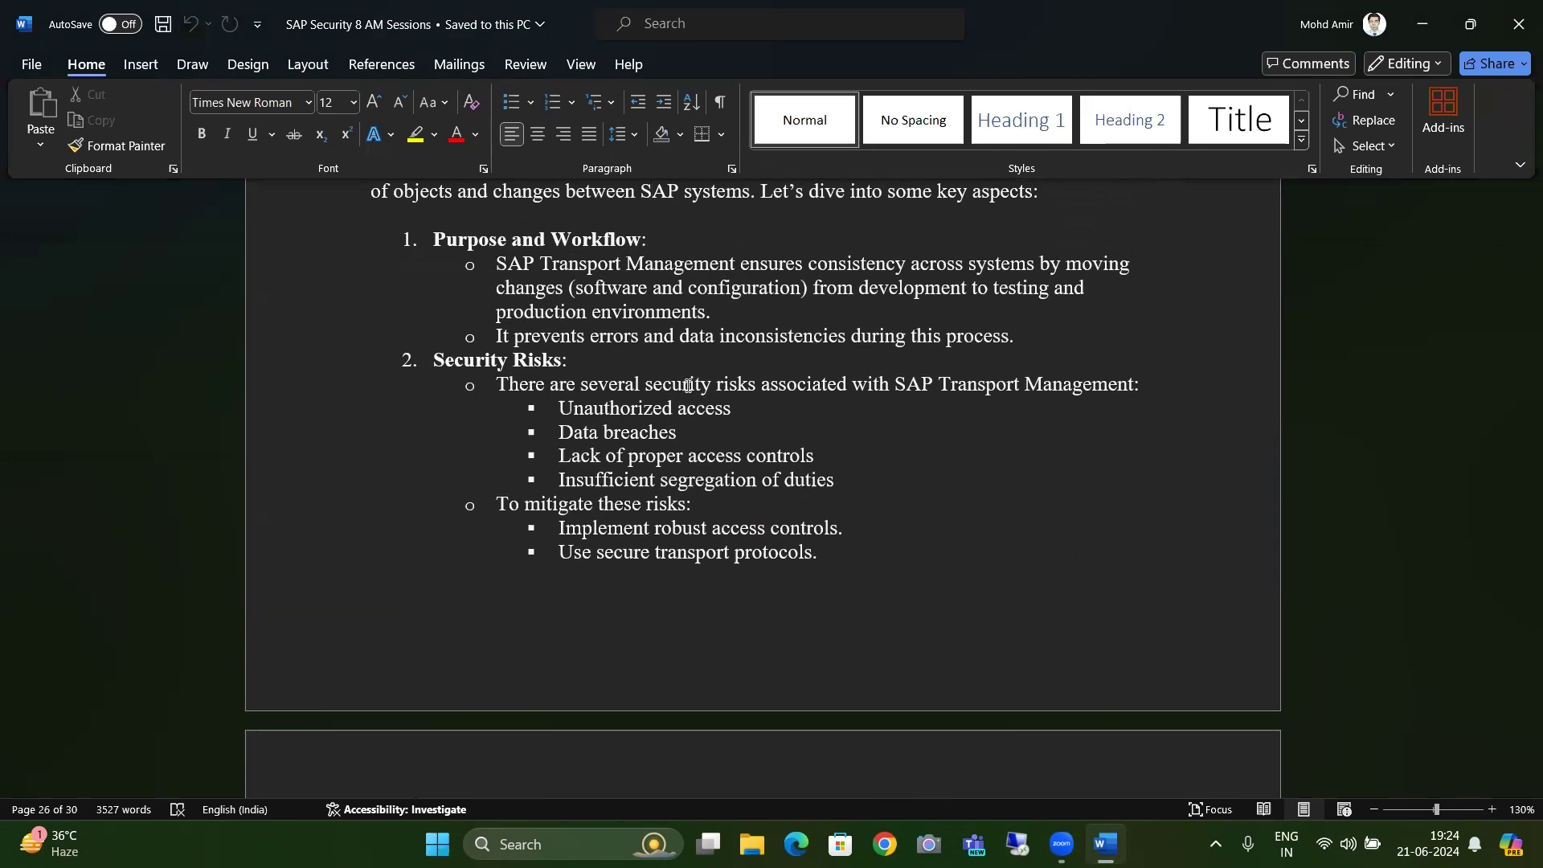
scroll(688, 385, up, 5)
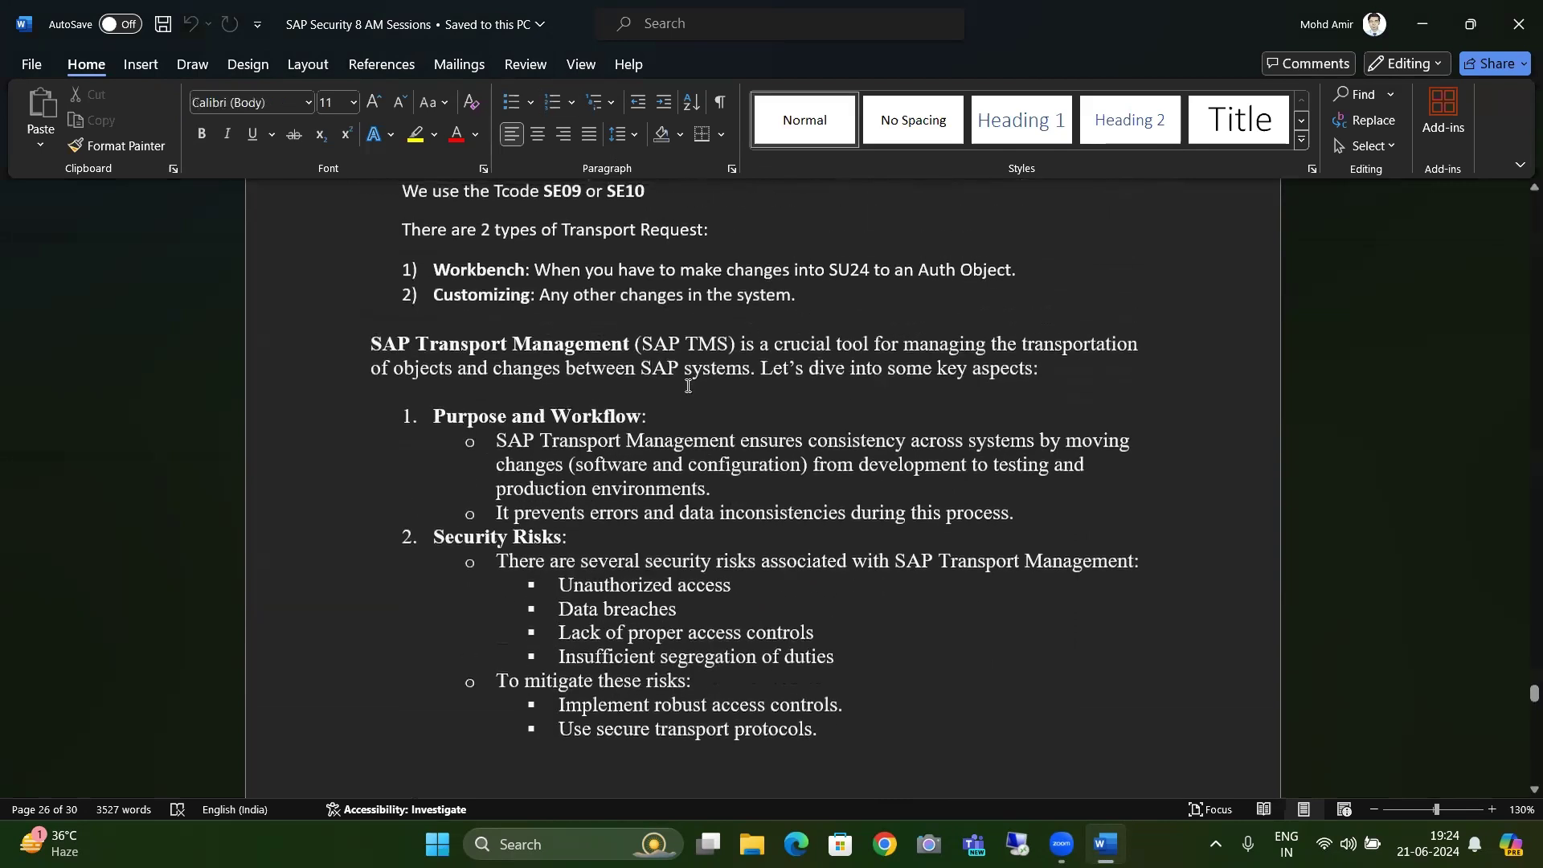
scroll(688, 386, up, 1)
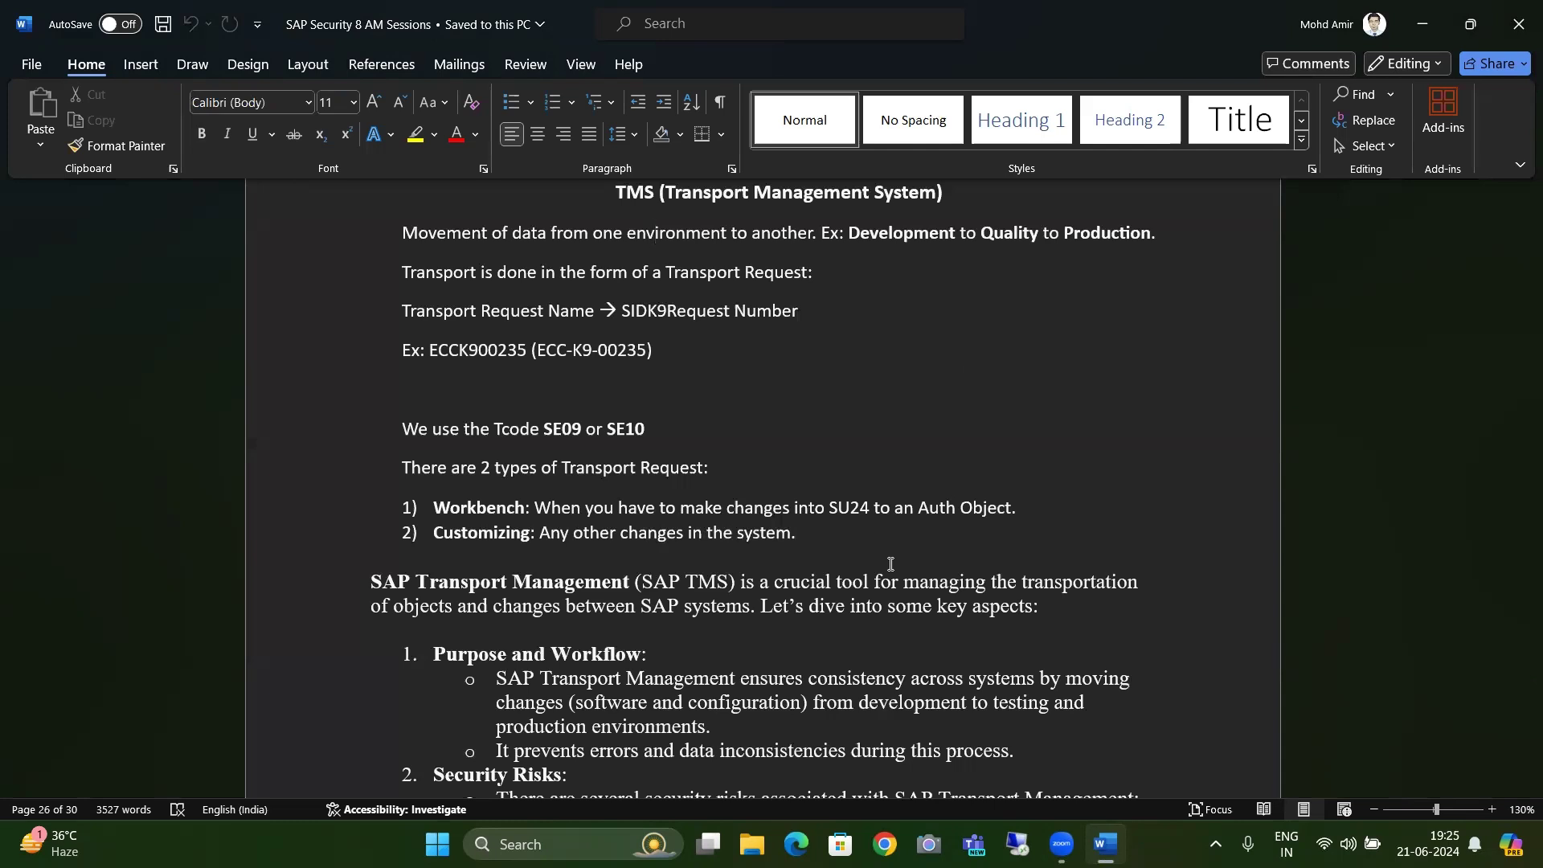
key(Down)
key(Down)
key(Down)
Switch to Remote Desktop, connect to the saved computer, and close the SAP session on the Change Roles screen with /nex.
click(1017, 844)
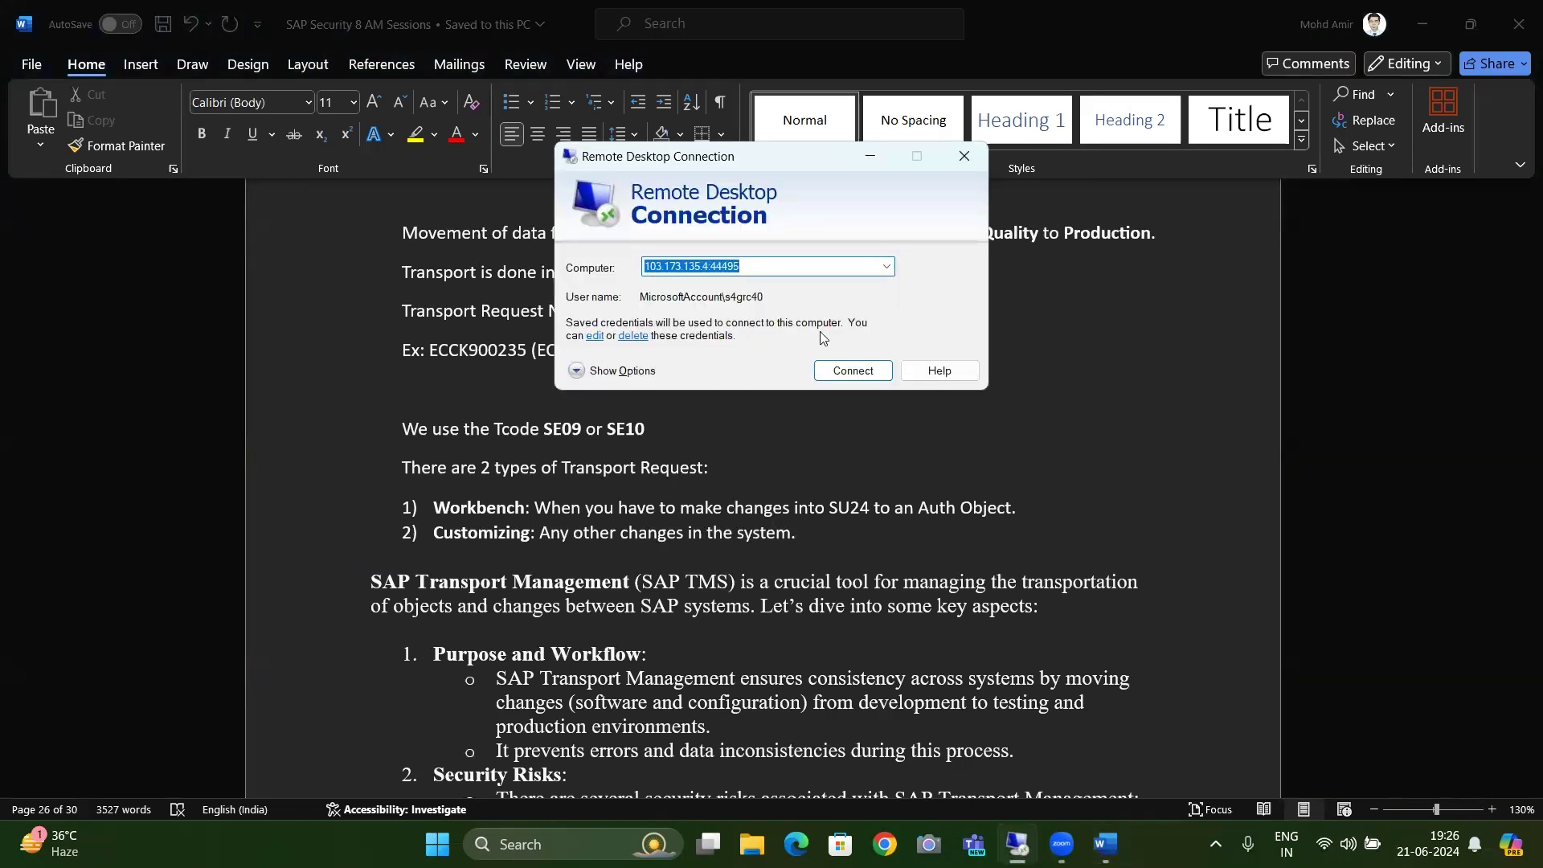
click(835, 367)
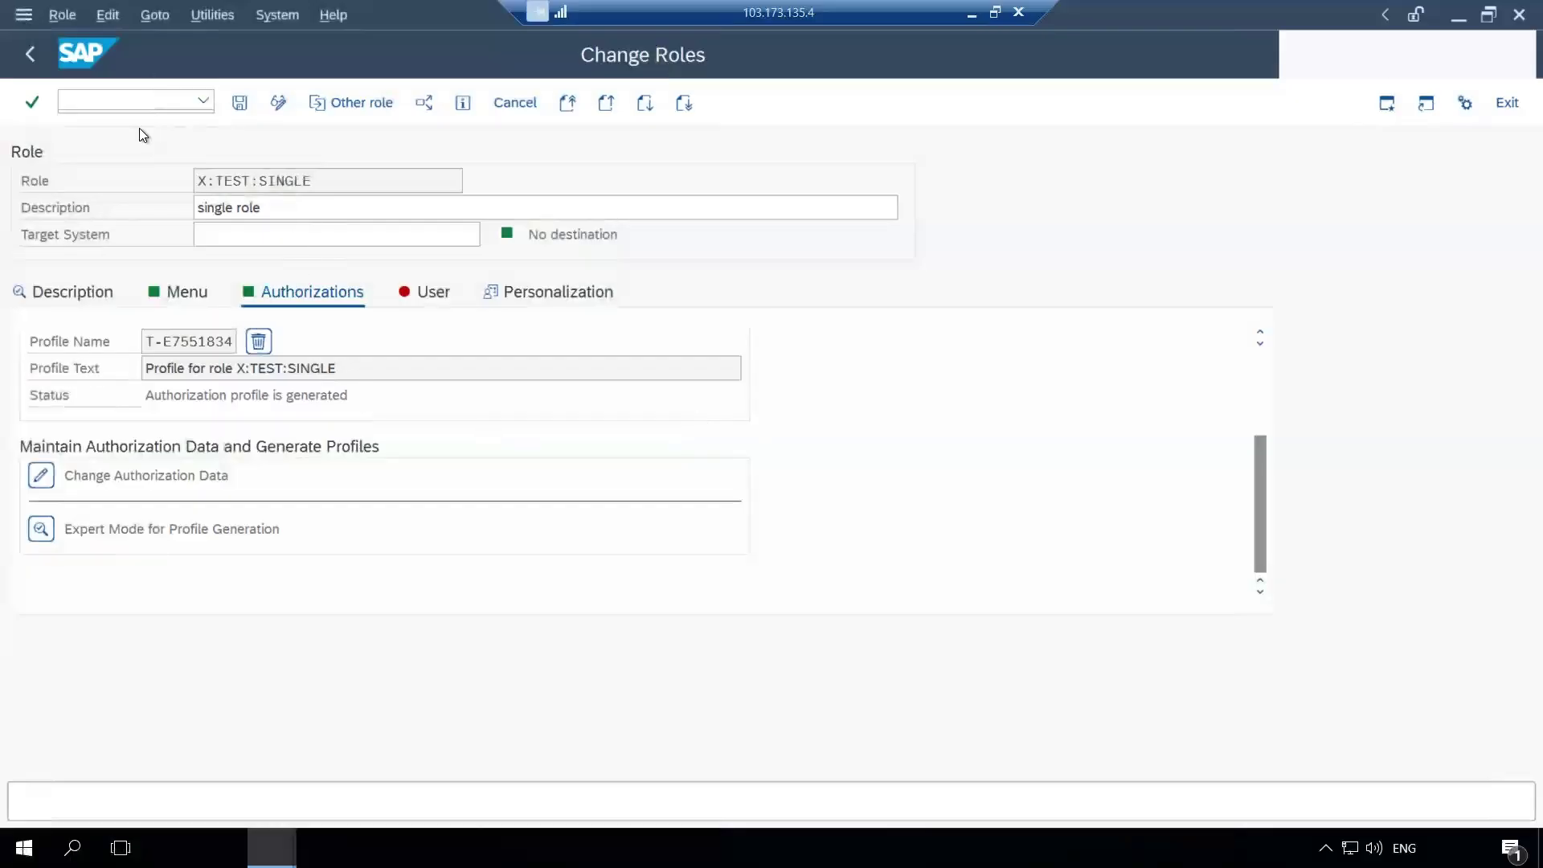
click(88, 95)
text(/nex)
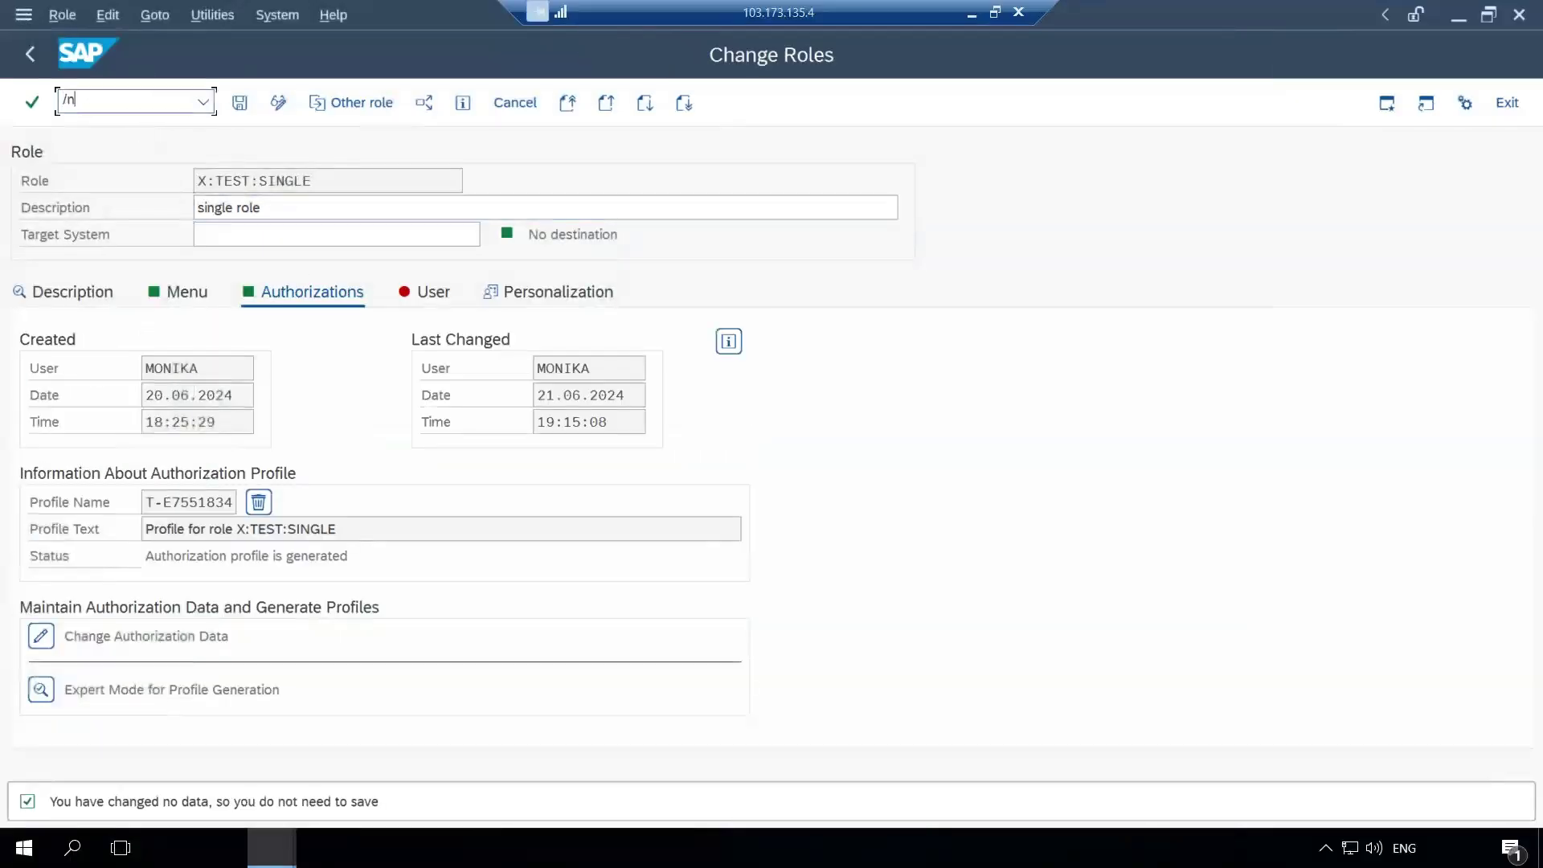
key(Return)
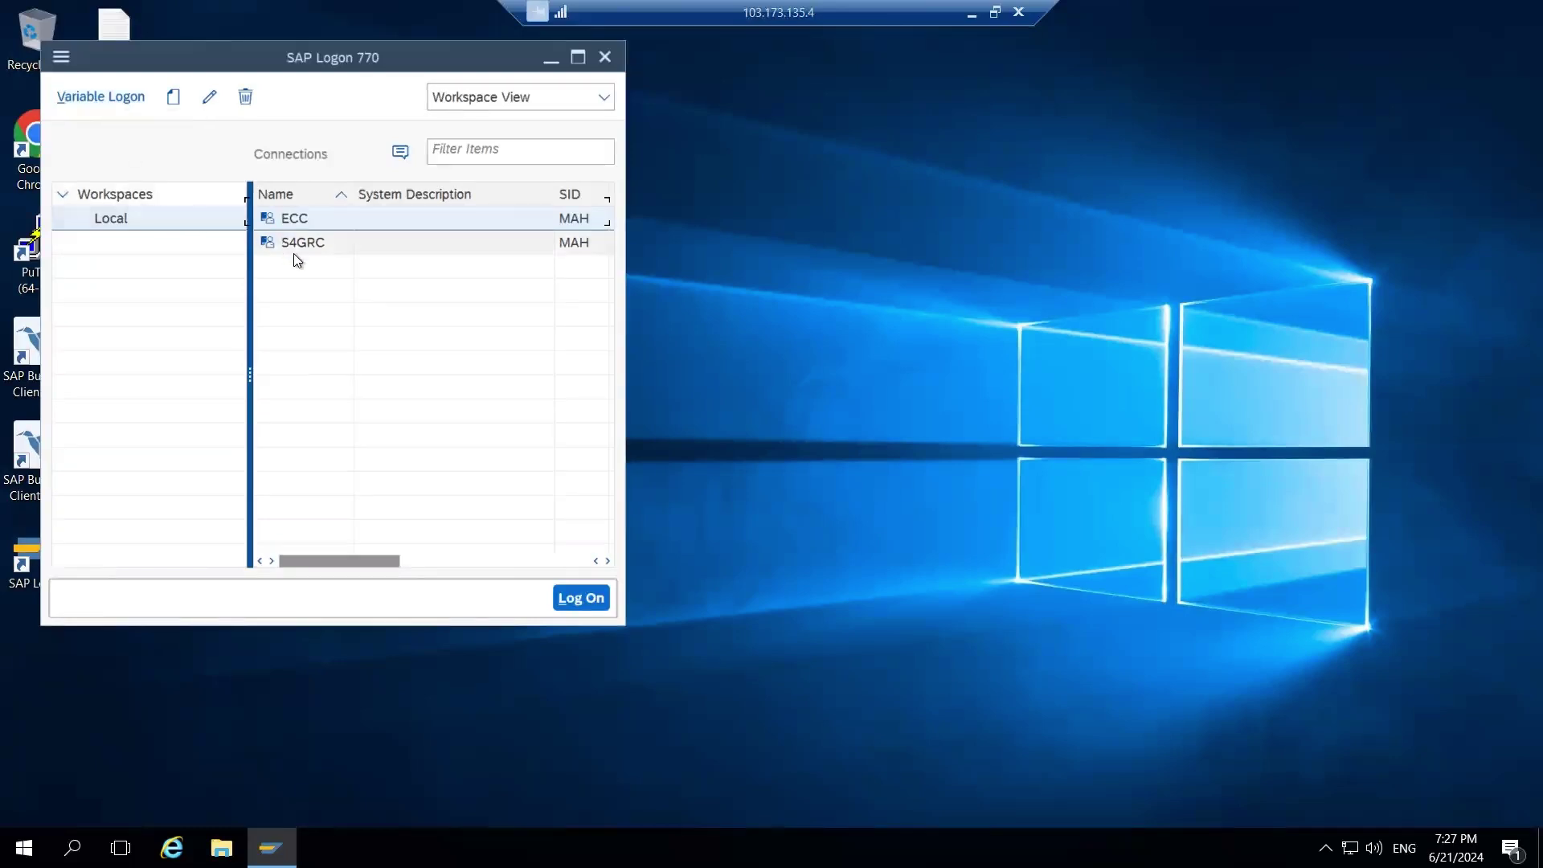
Log on to the S4GRC system from SAP Logon with the saved test user and enter the account password.
double_click(311, 243)
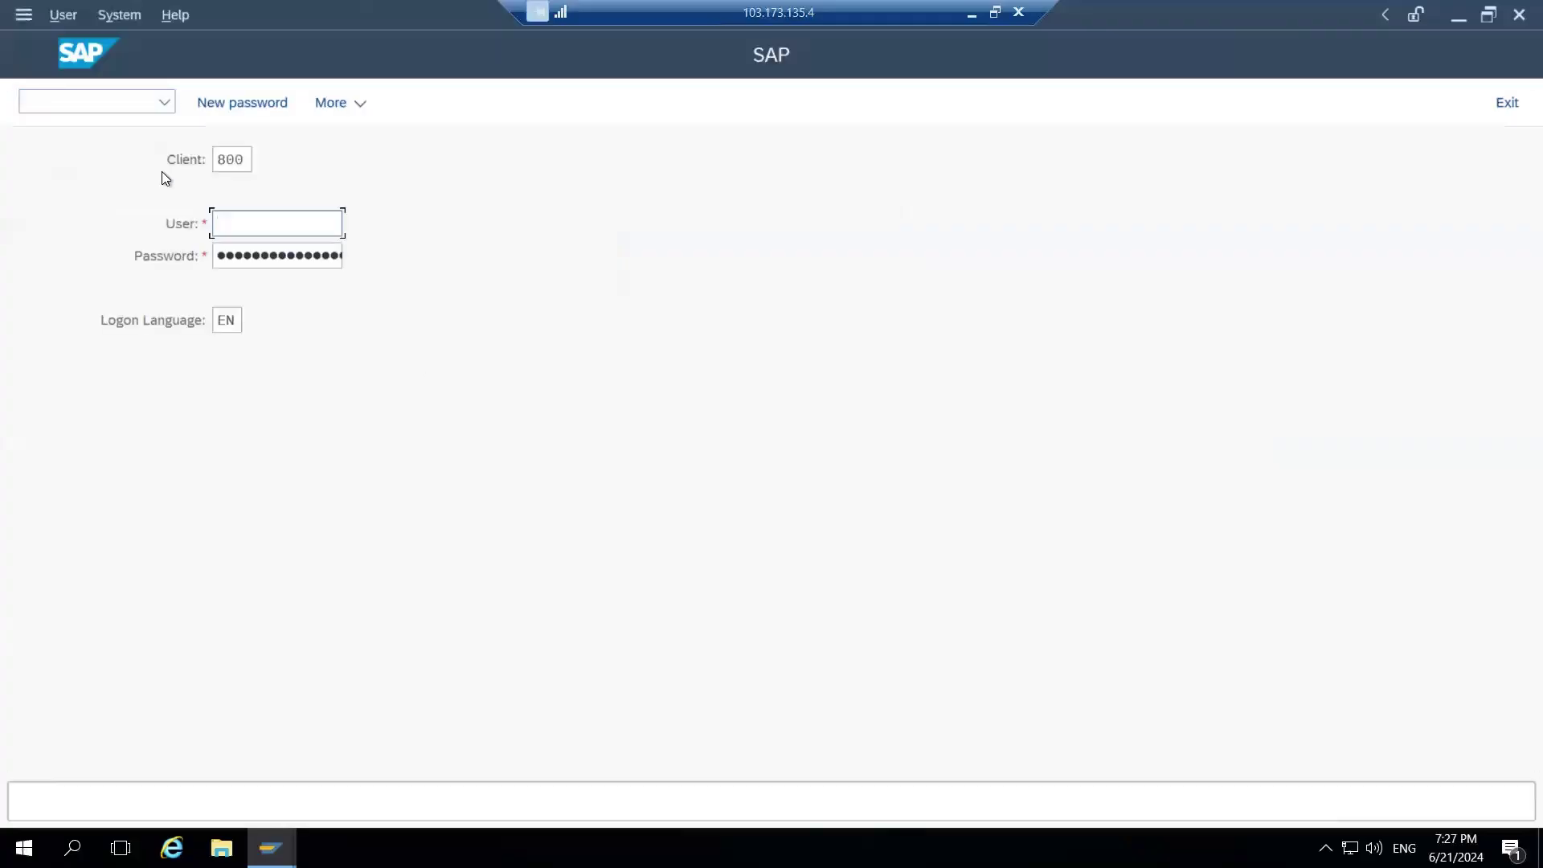
key(Down)
key(Down)
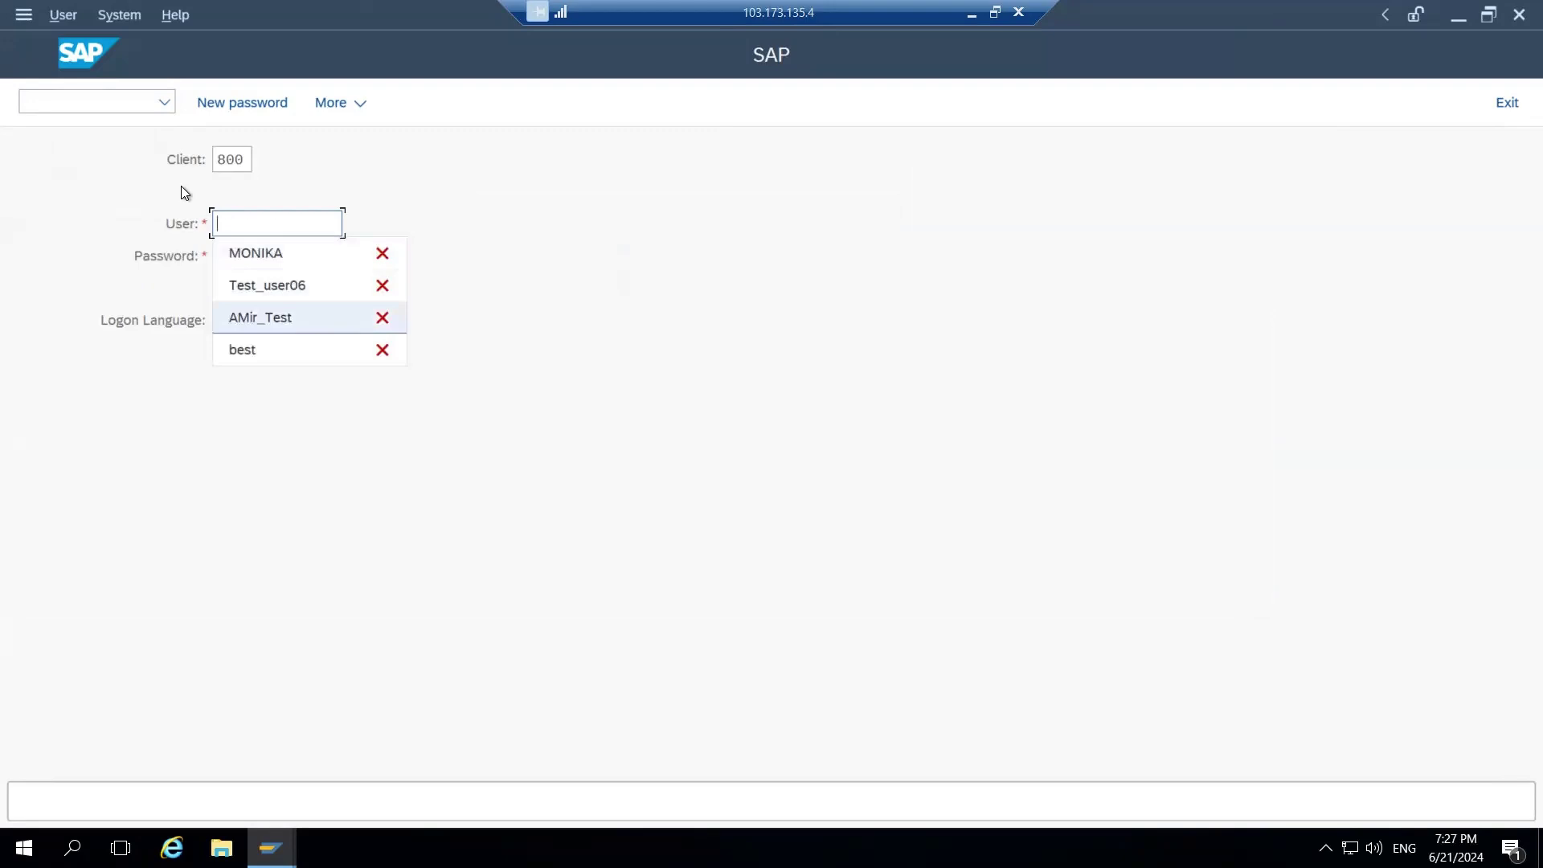
key(Return)
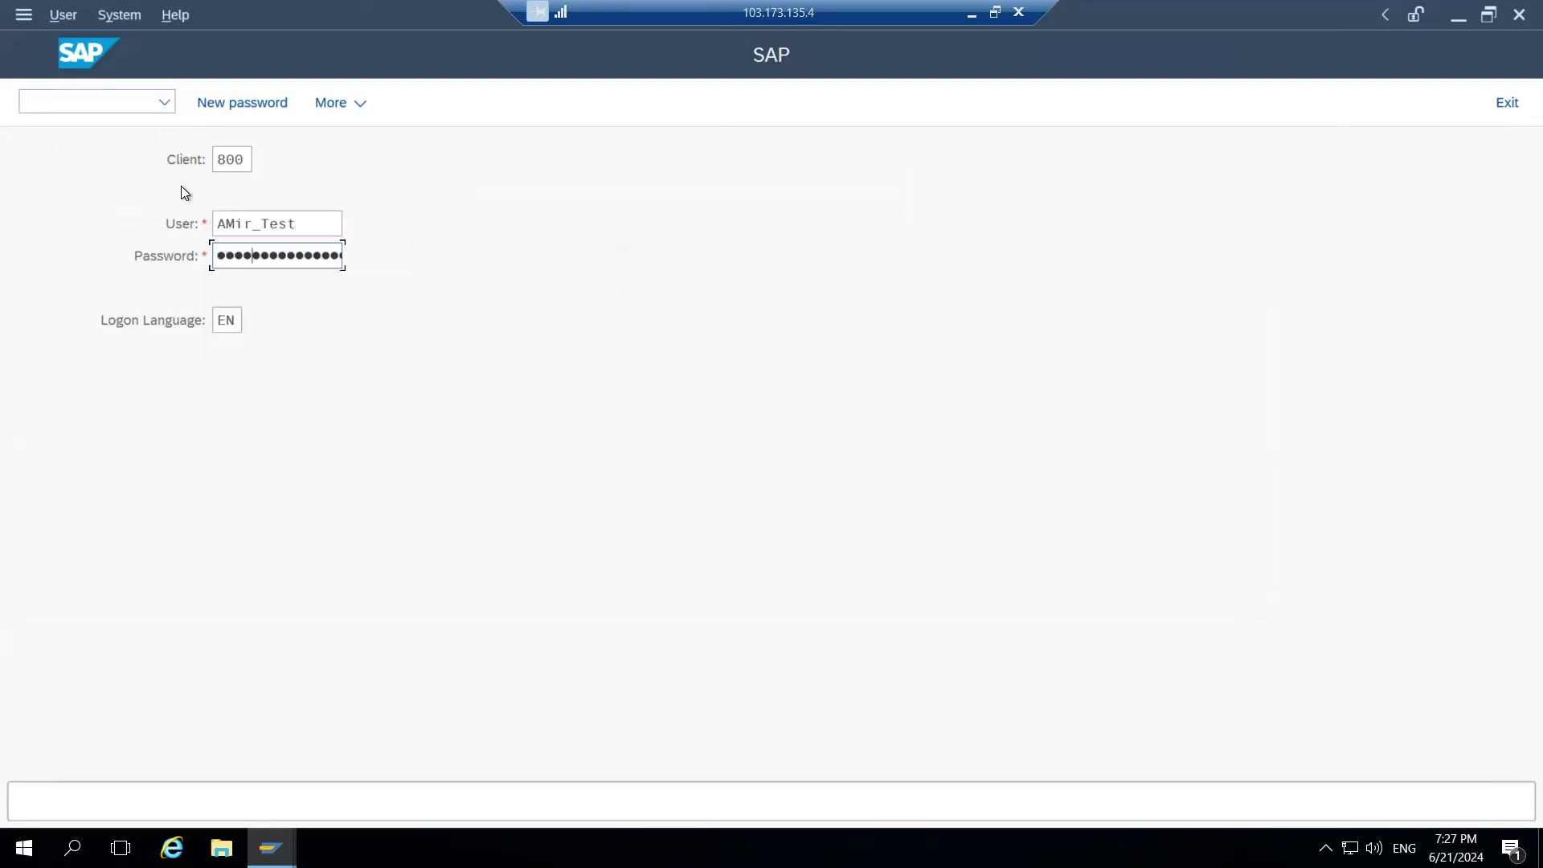
key(Return)
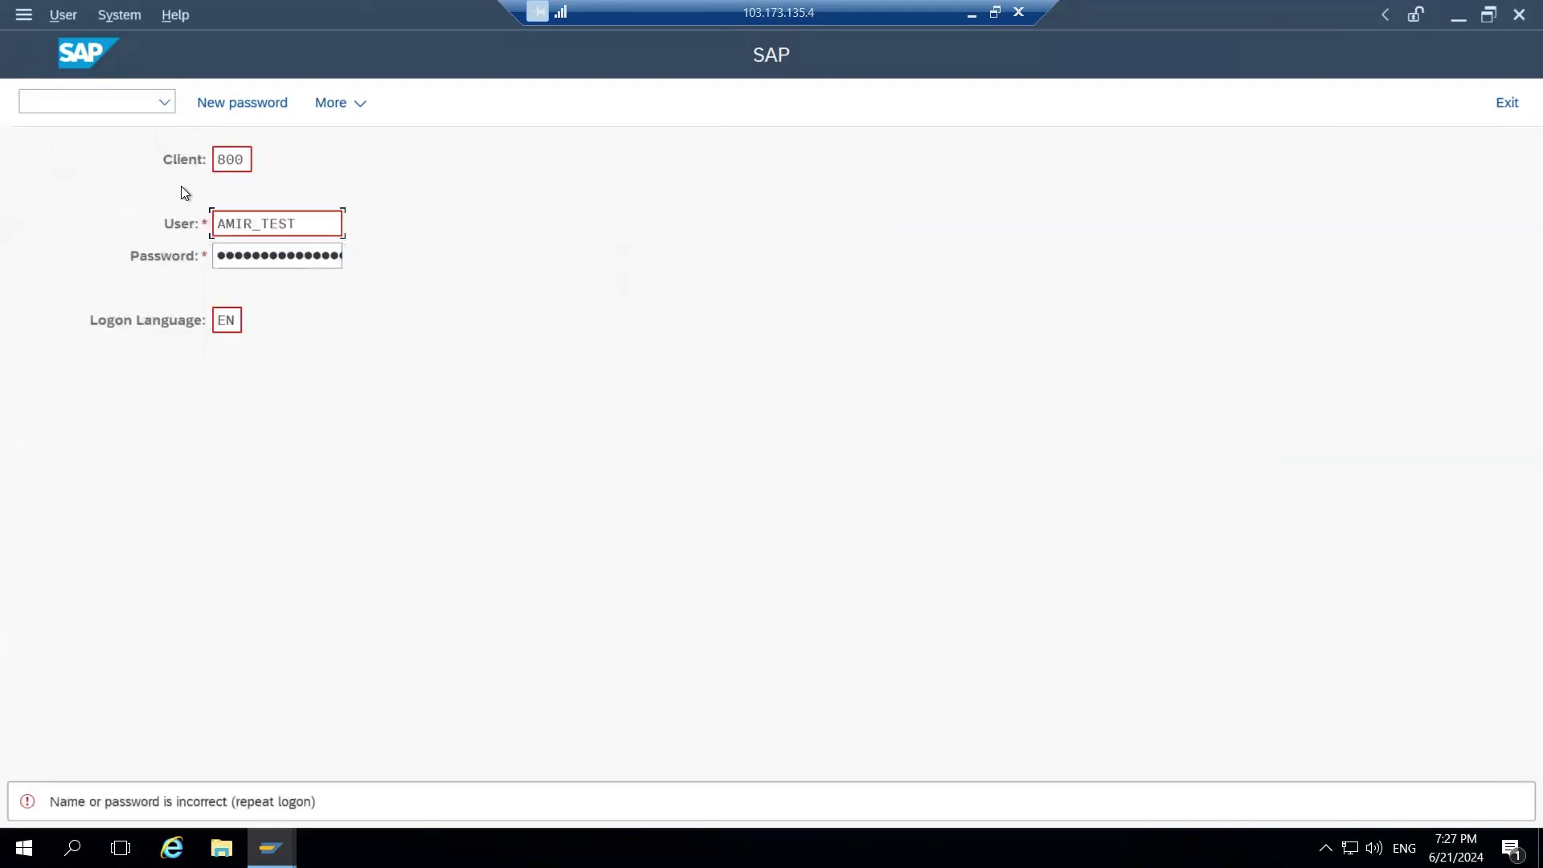
click(224, 253)
key(Return)
key(Return)
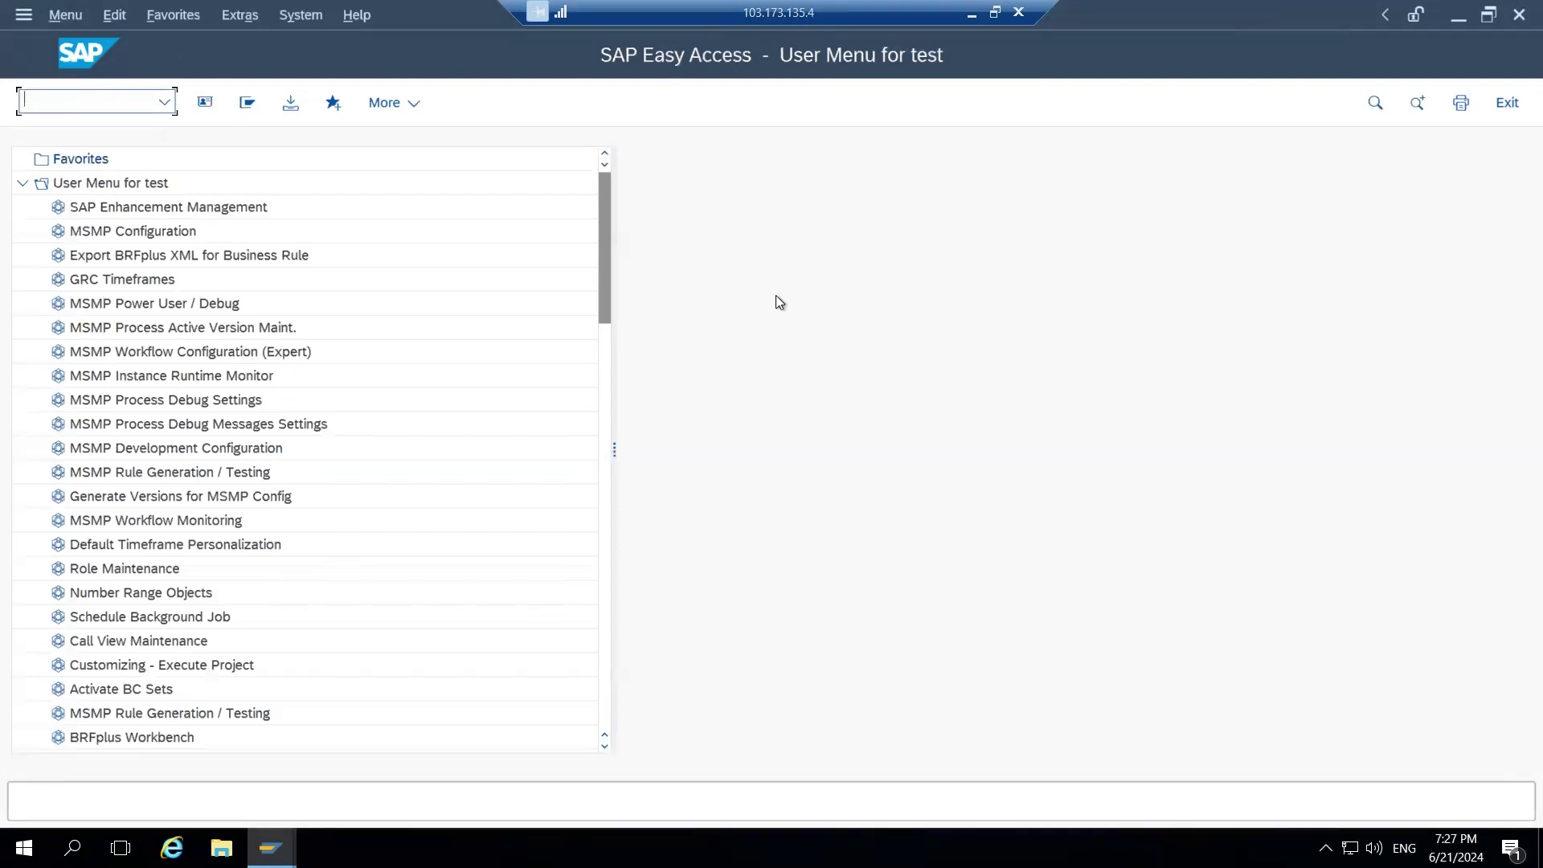
Open role maintenance with transaction pfcg and enter the role X:TEST:SINGLE.
text(pfcg)
key(Return)
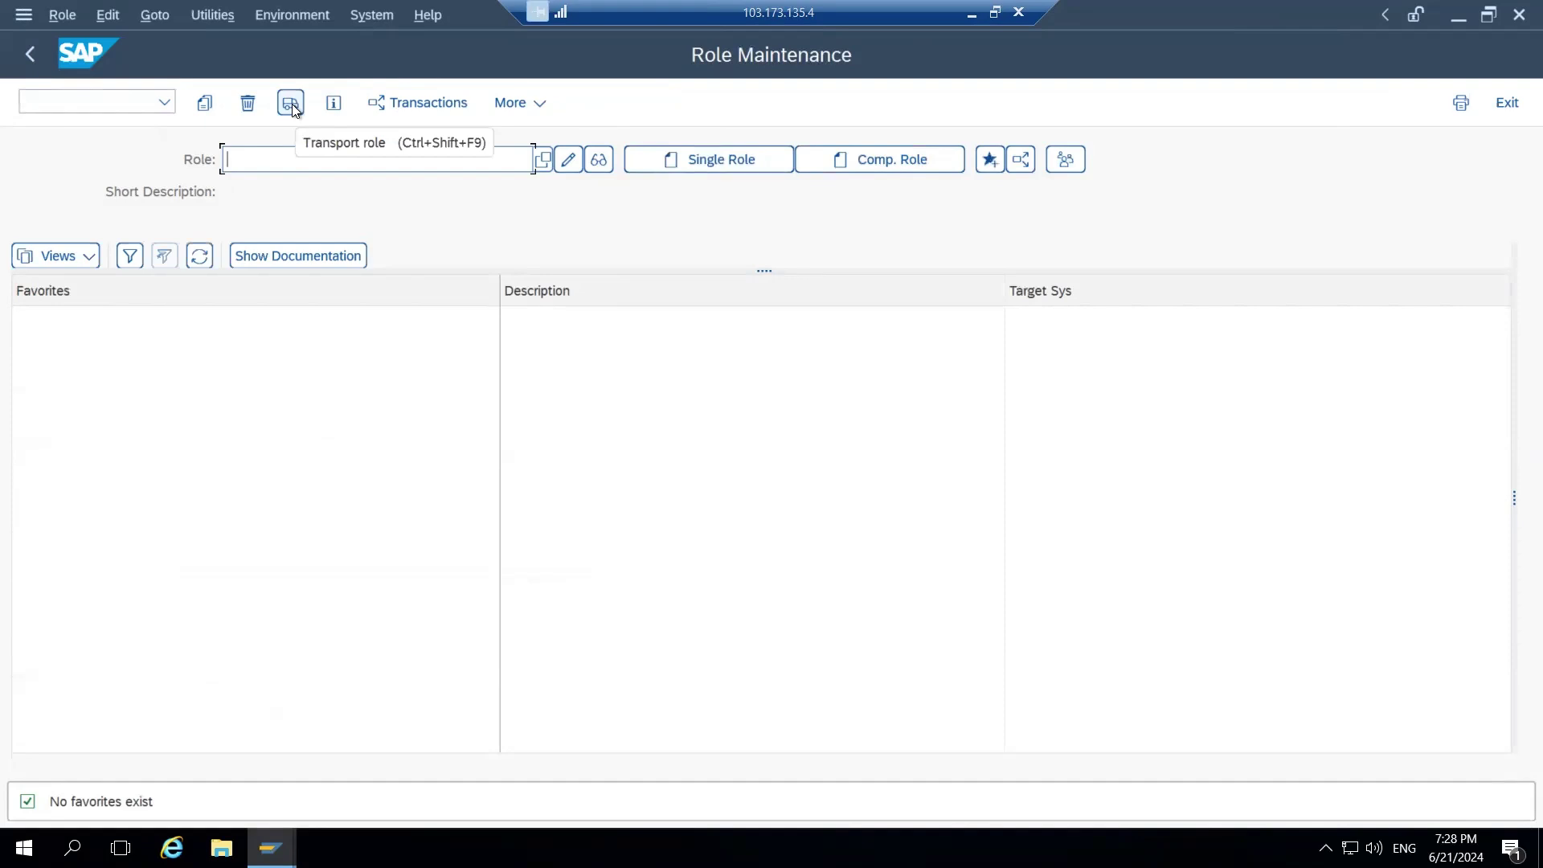
key(BackSpace)
click(288, 197)
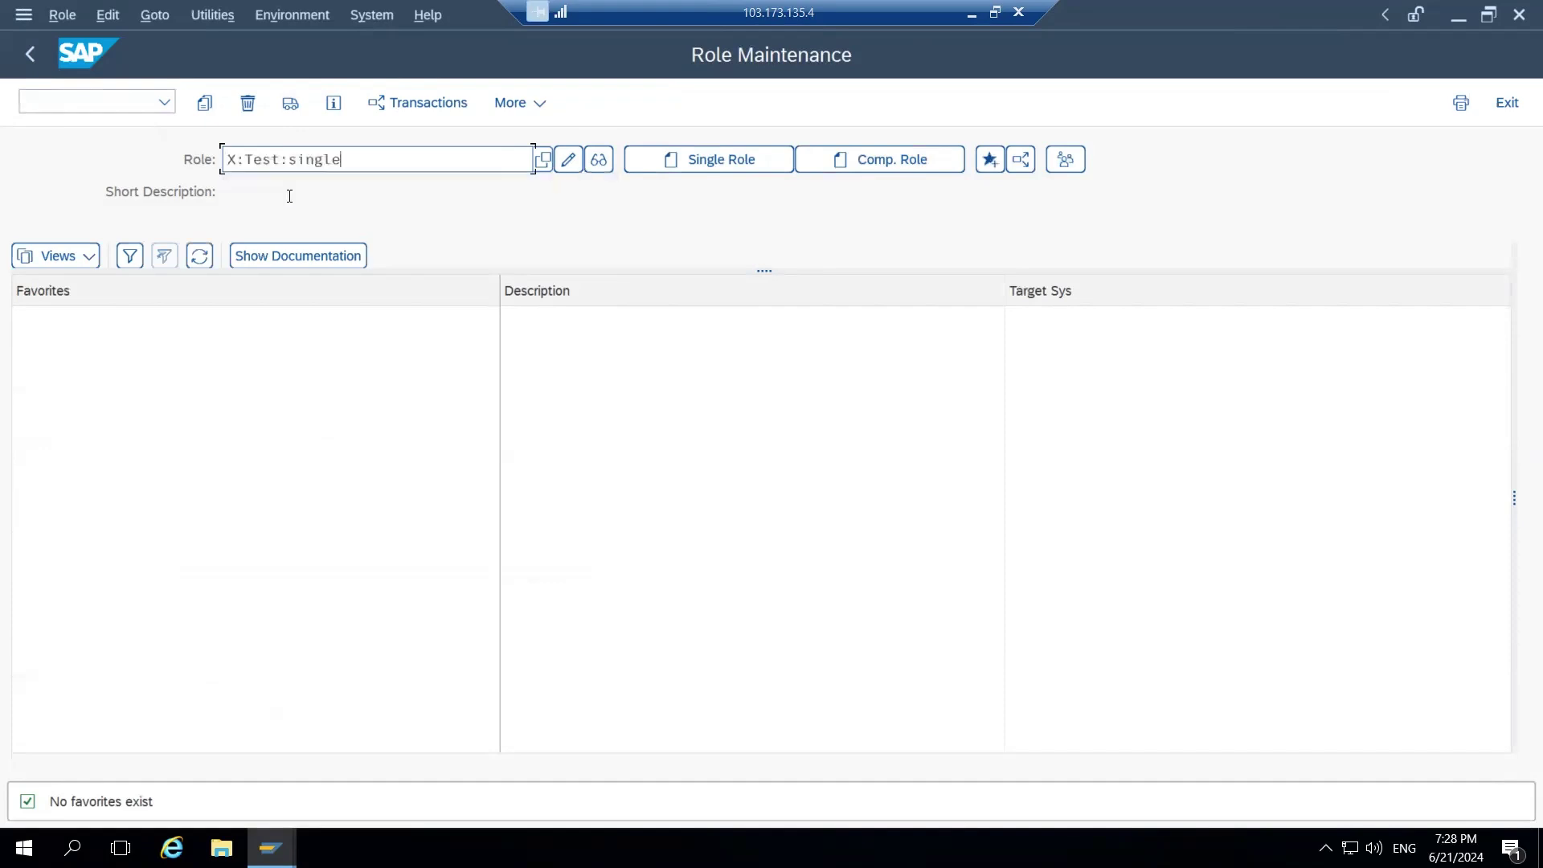
key(Return)
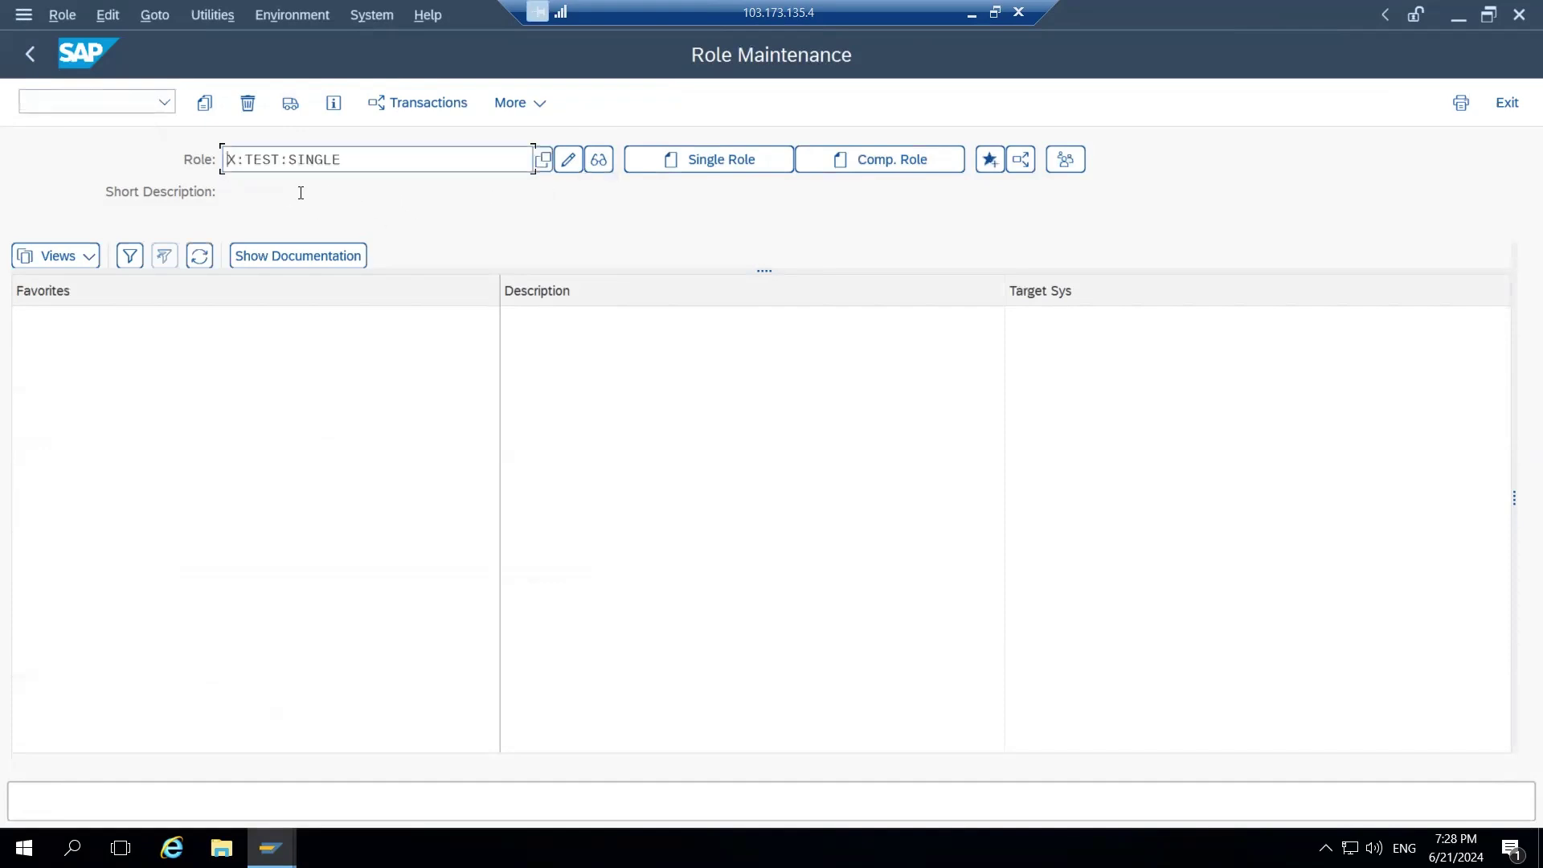
Inspect the authorizations, menu and description of role X:TEST:SINGLE in change mode, and return to role maintenance.
click(568, 161)
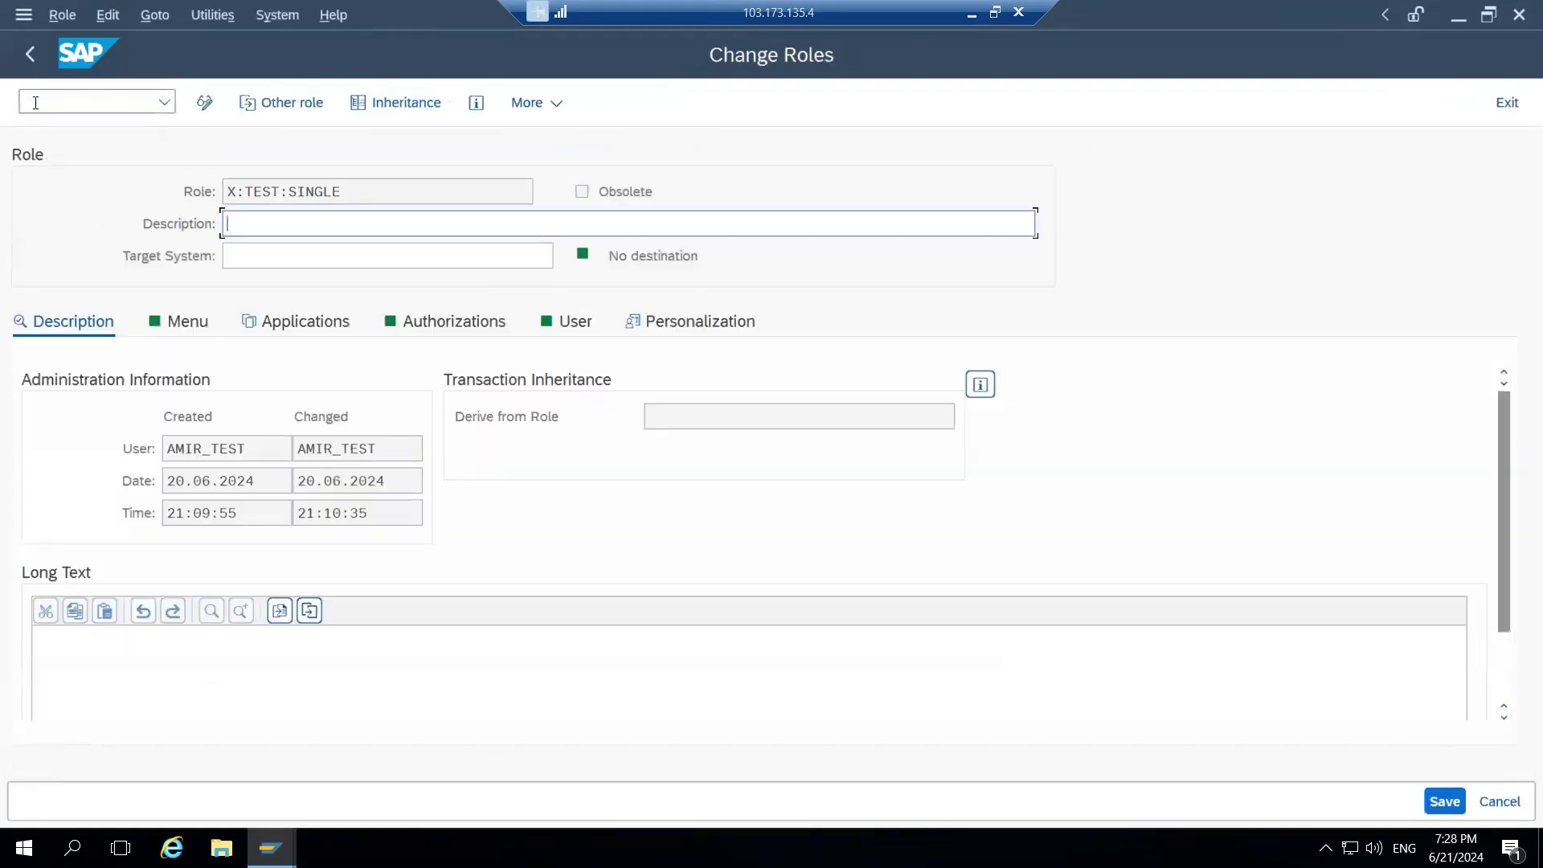
click(25, 55)
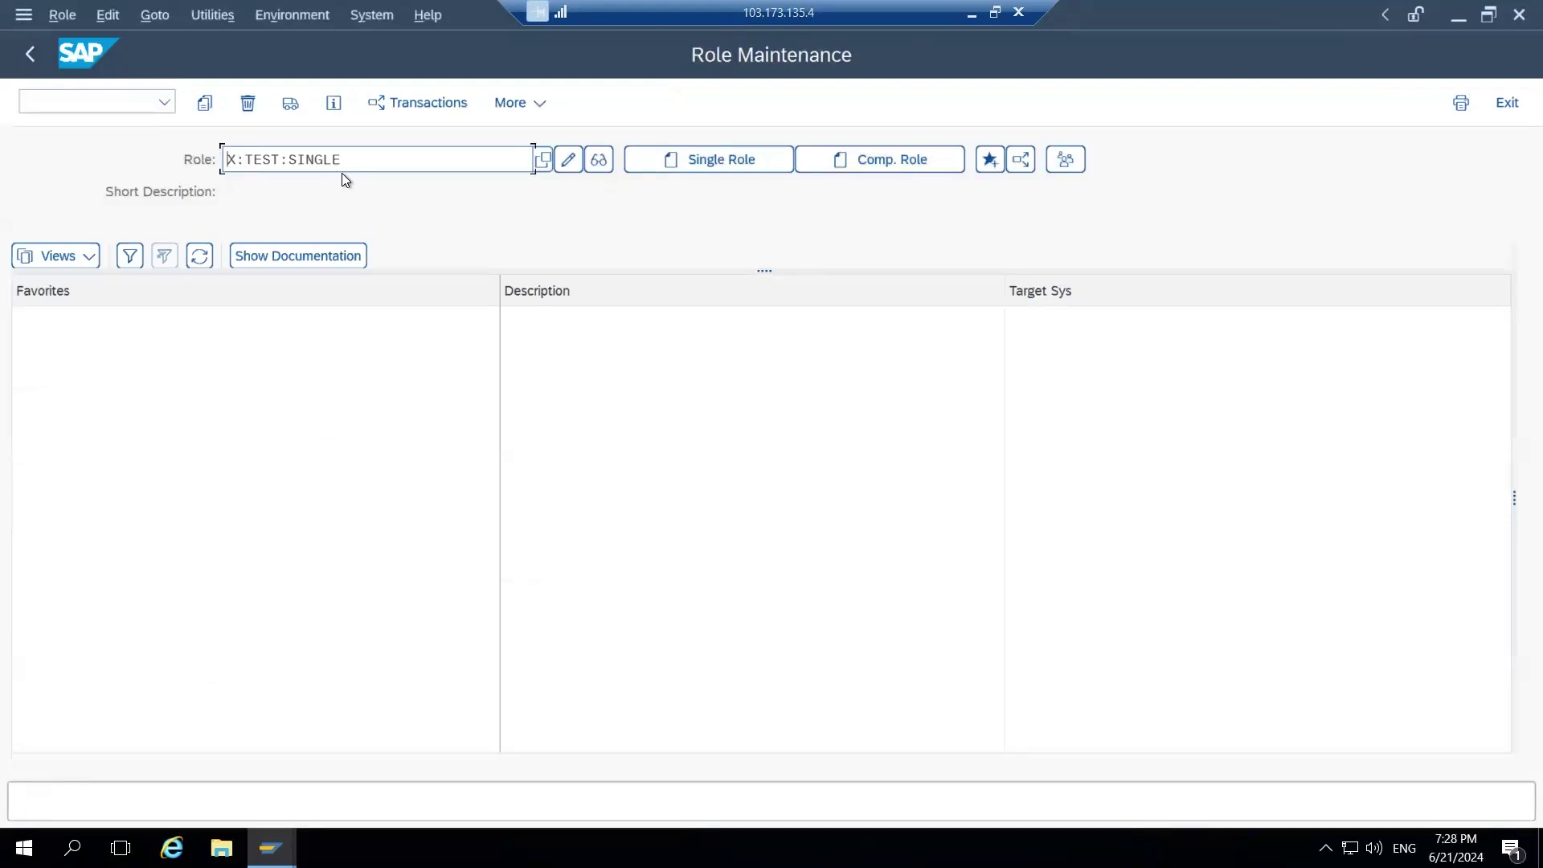
click(566, 167)
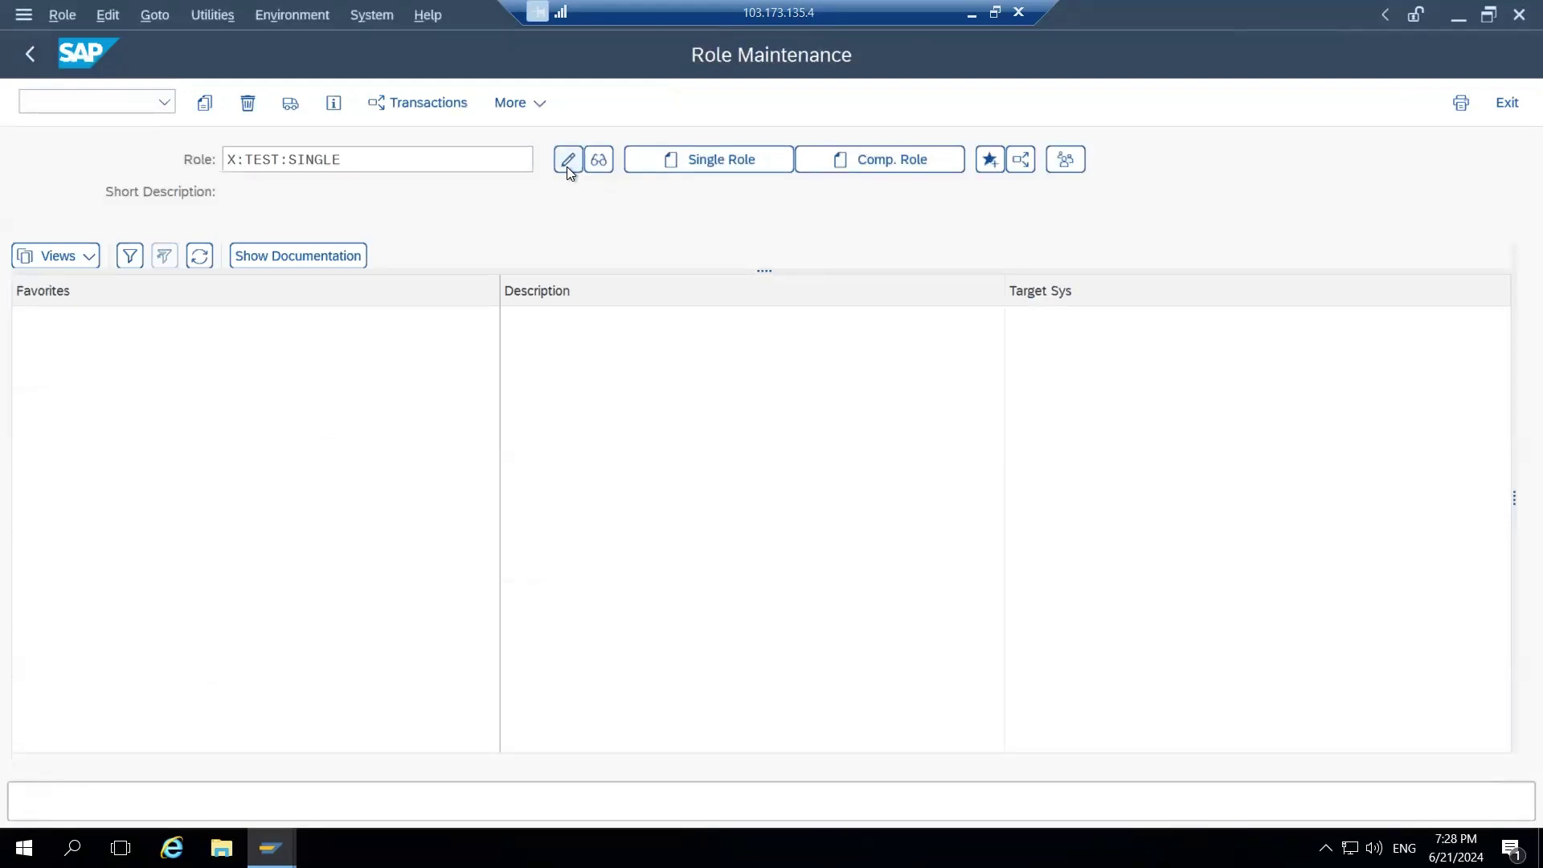
click(429, 325)
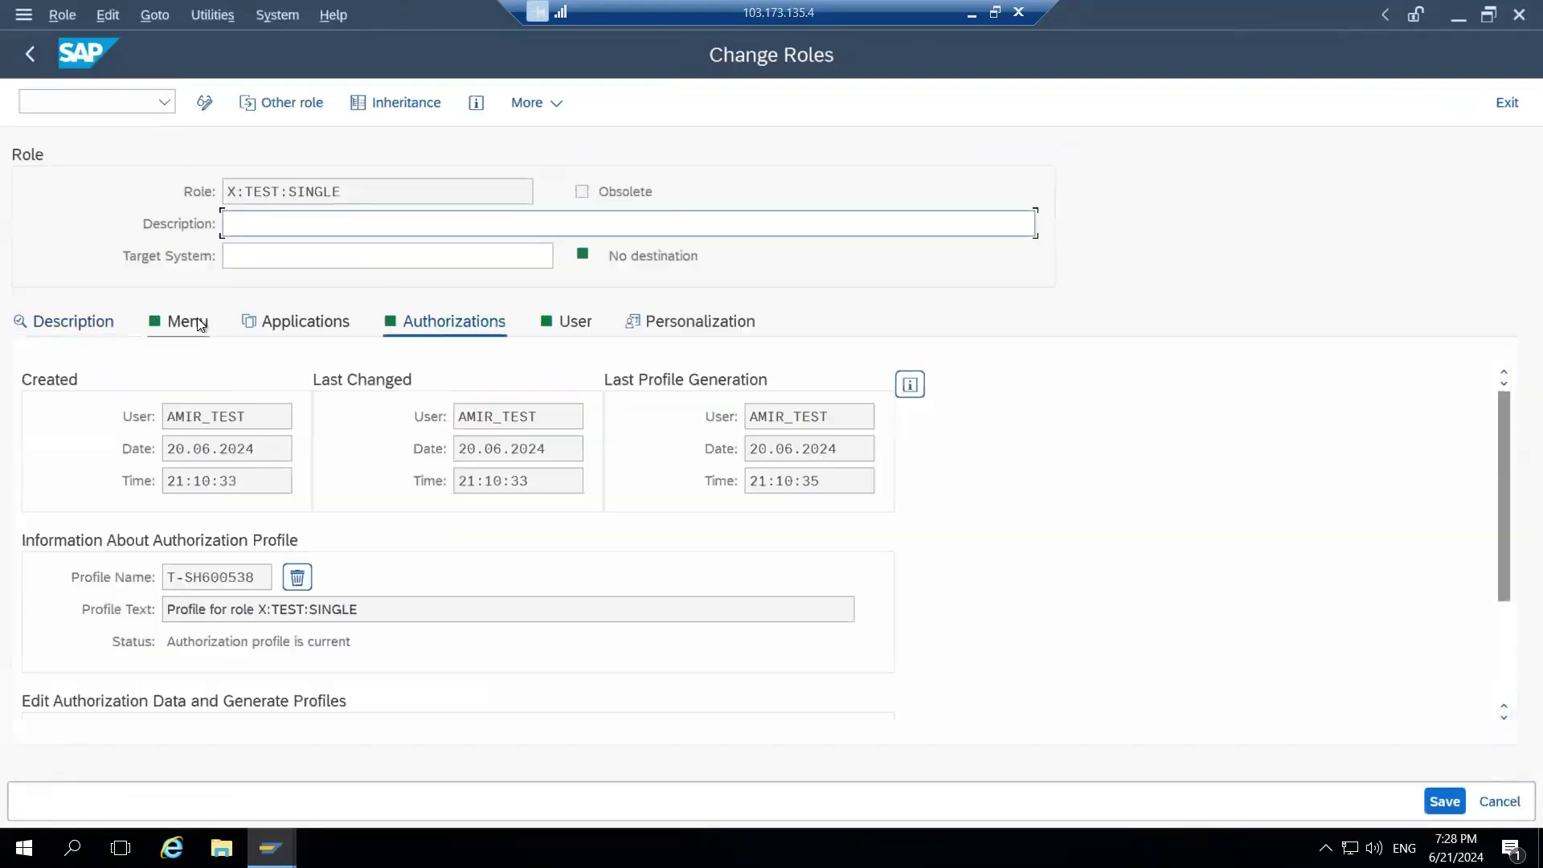
click(199, 324)
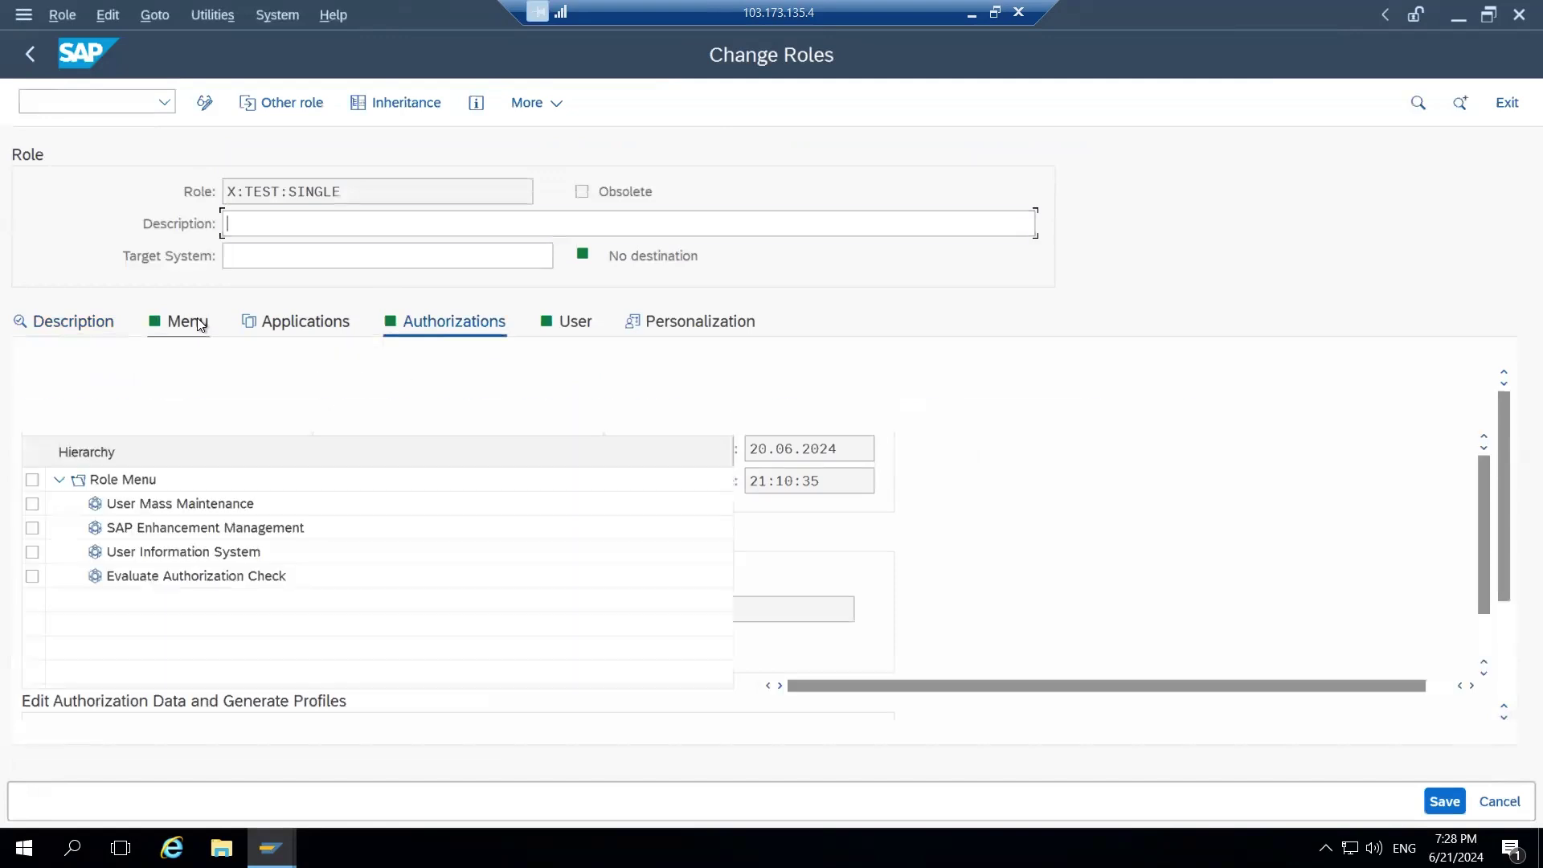
click(67, 324)
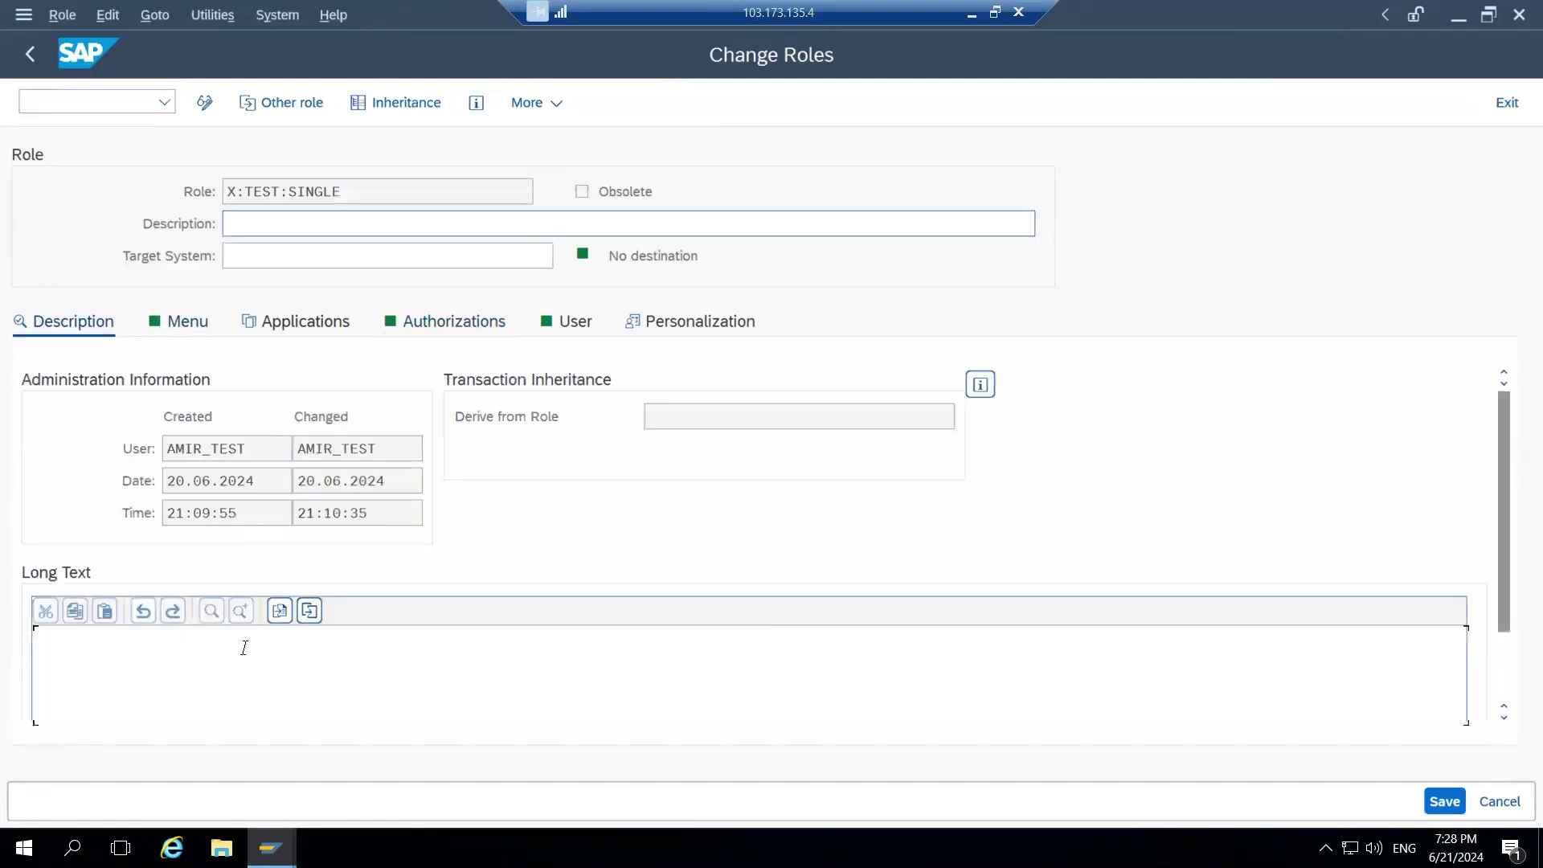
click(36, 56)
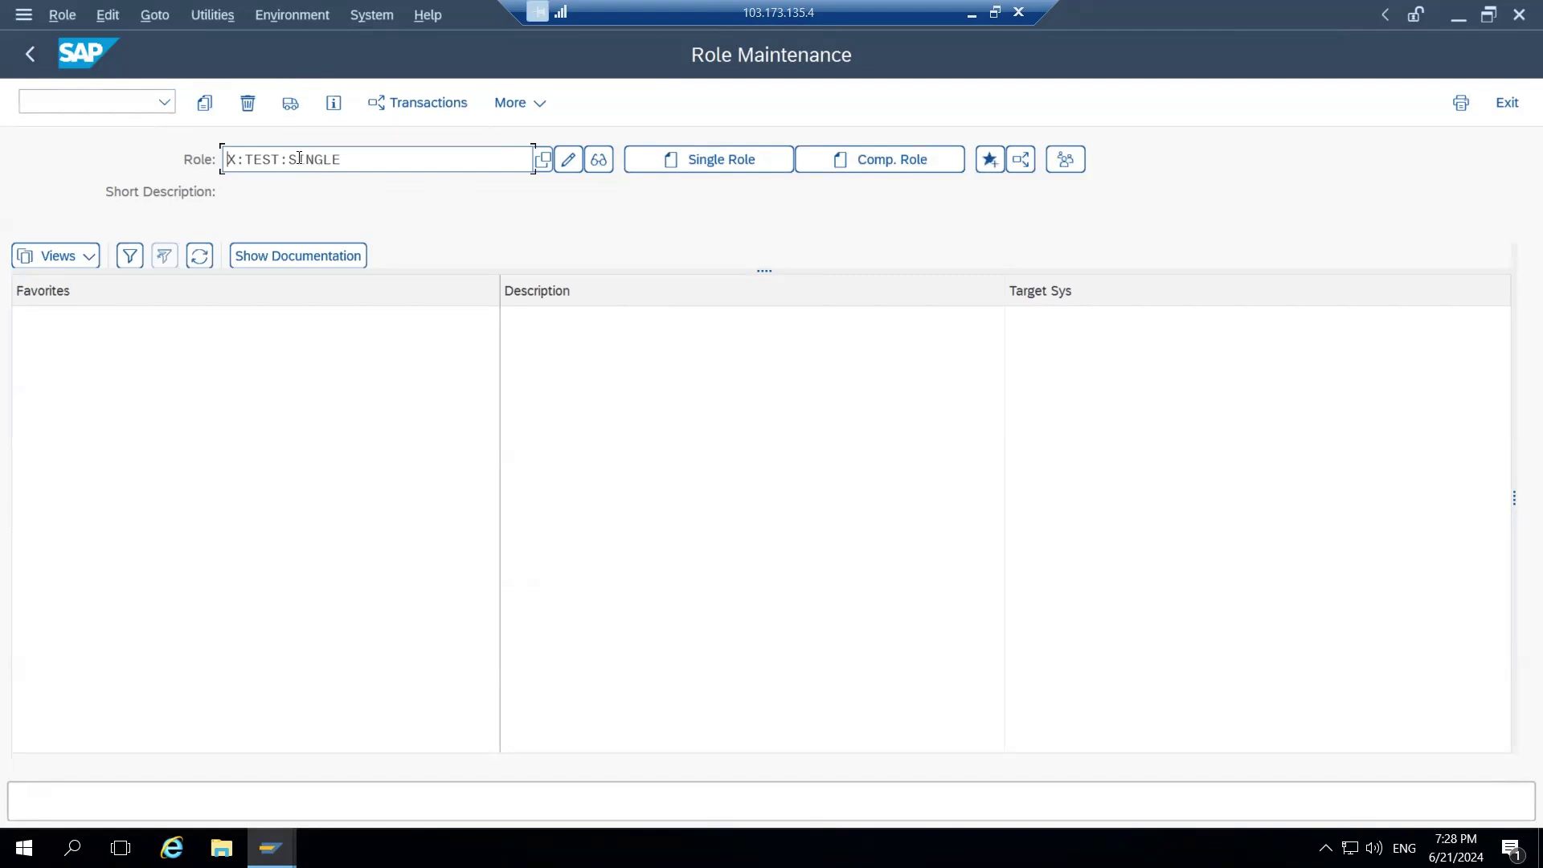
Try to transport role X:TEST:SINGLE with the generated profiles of single roles, using an existing customizing request.
click(292, 109)
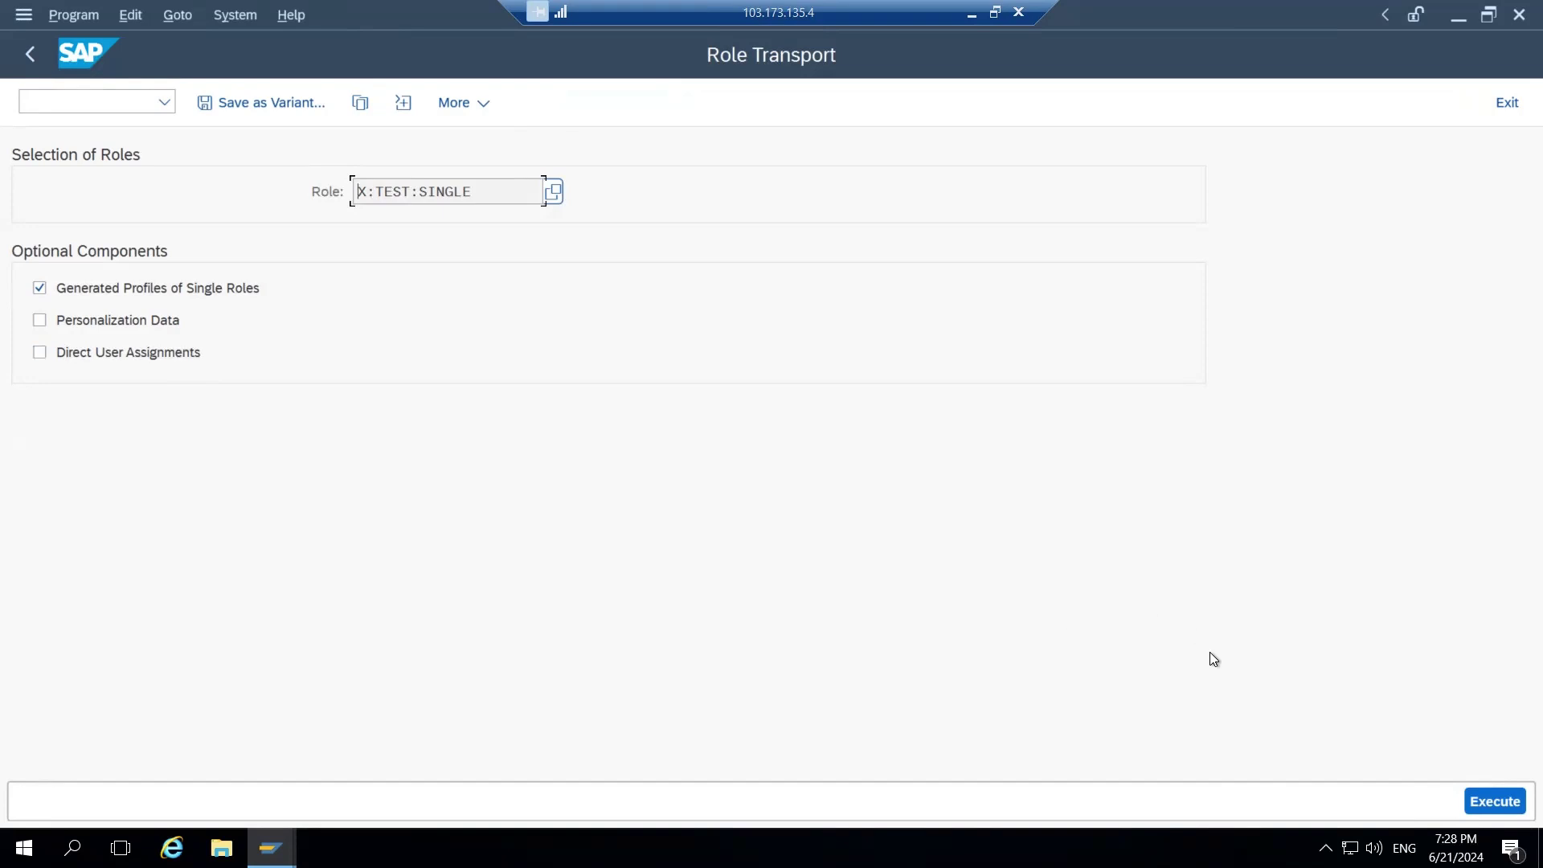
click(1482, 795)
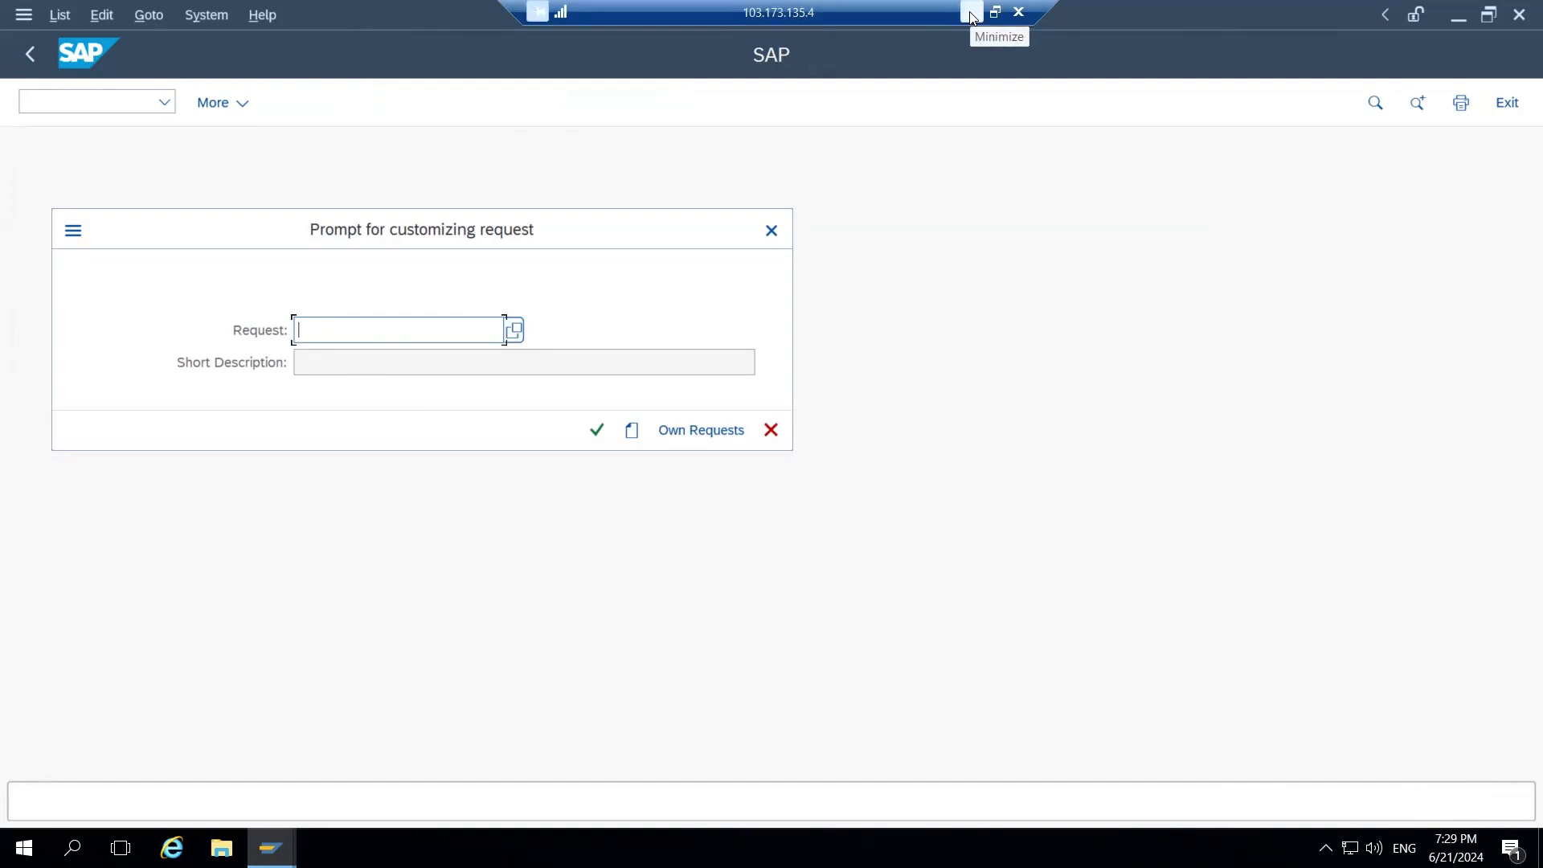
click(598, 430)
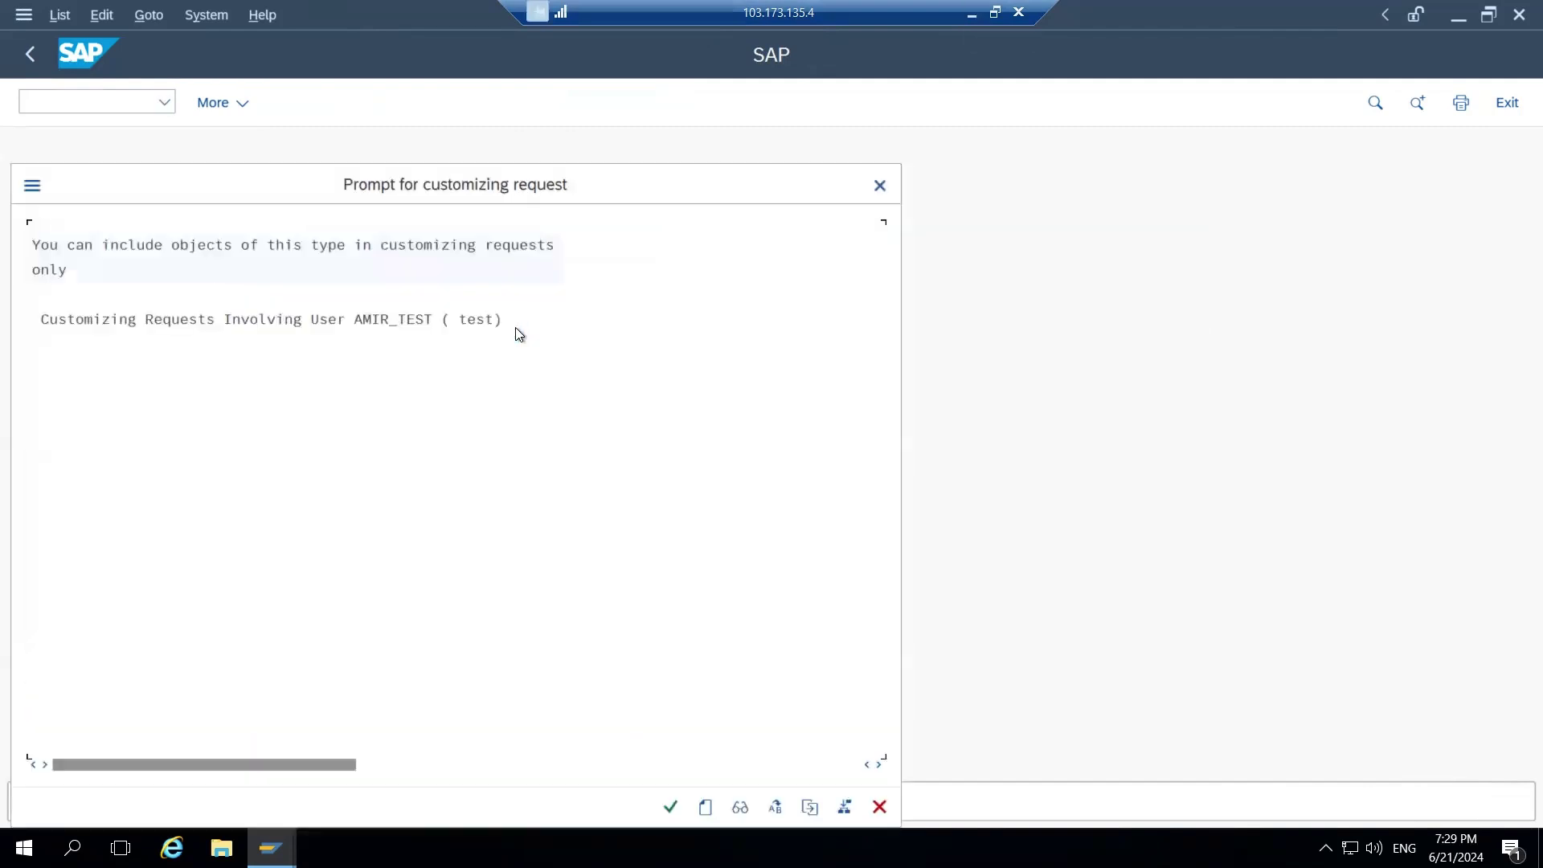
drag(598, 196, 668, 114)
click(743, 727)
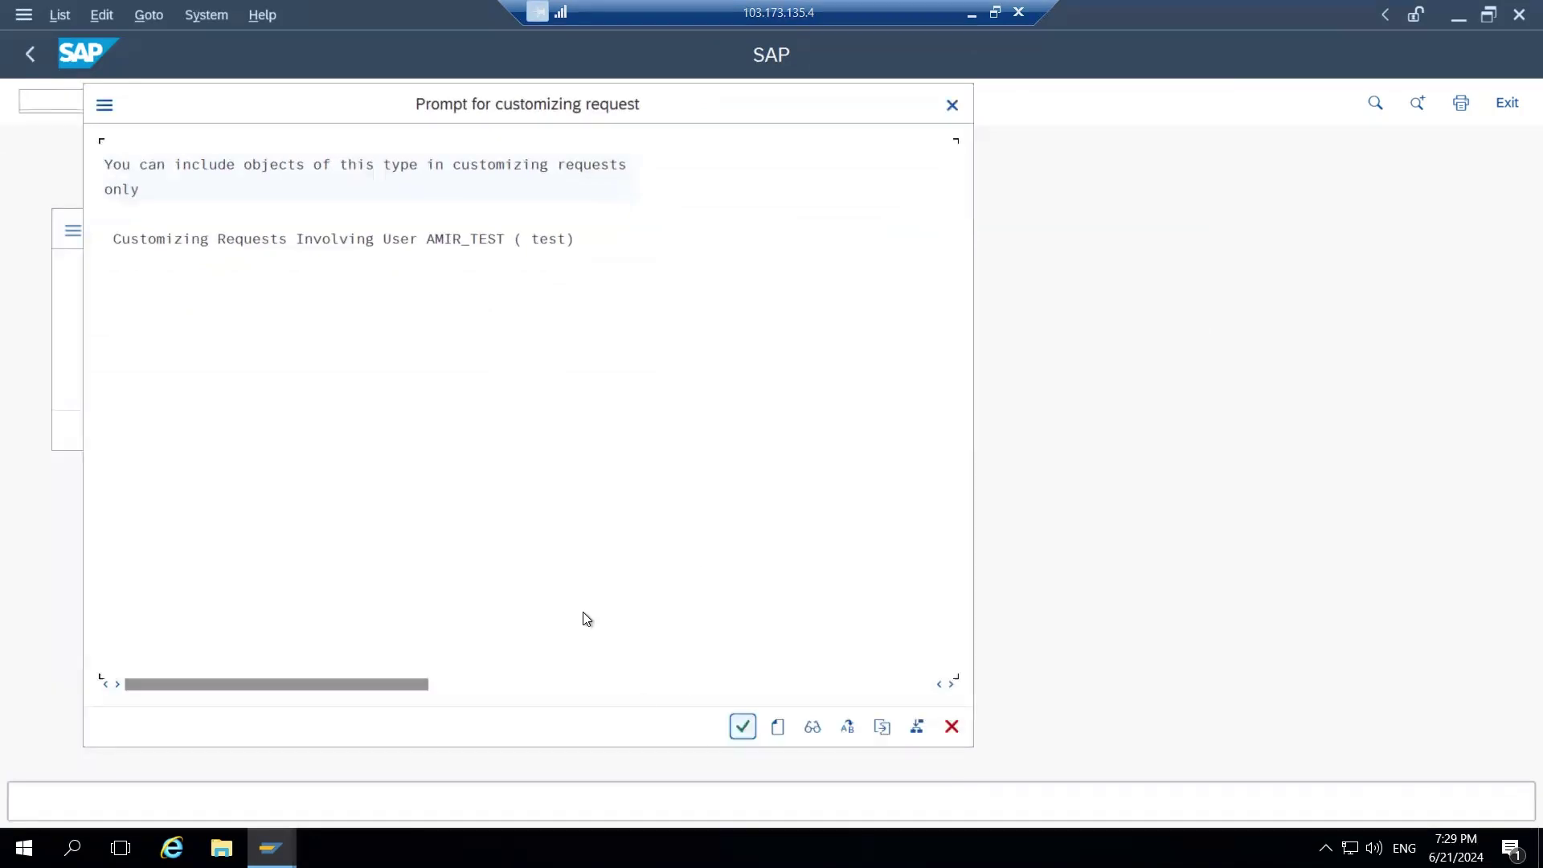
click(743, 731)
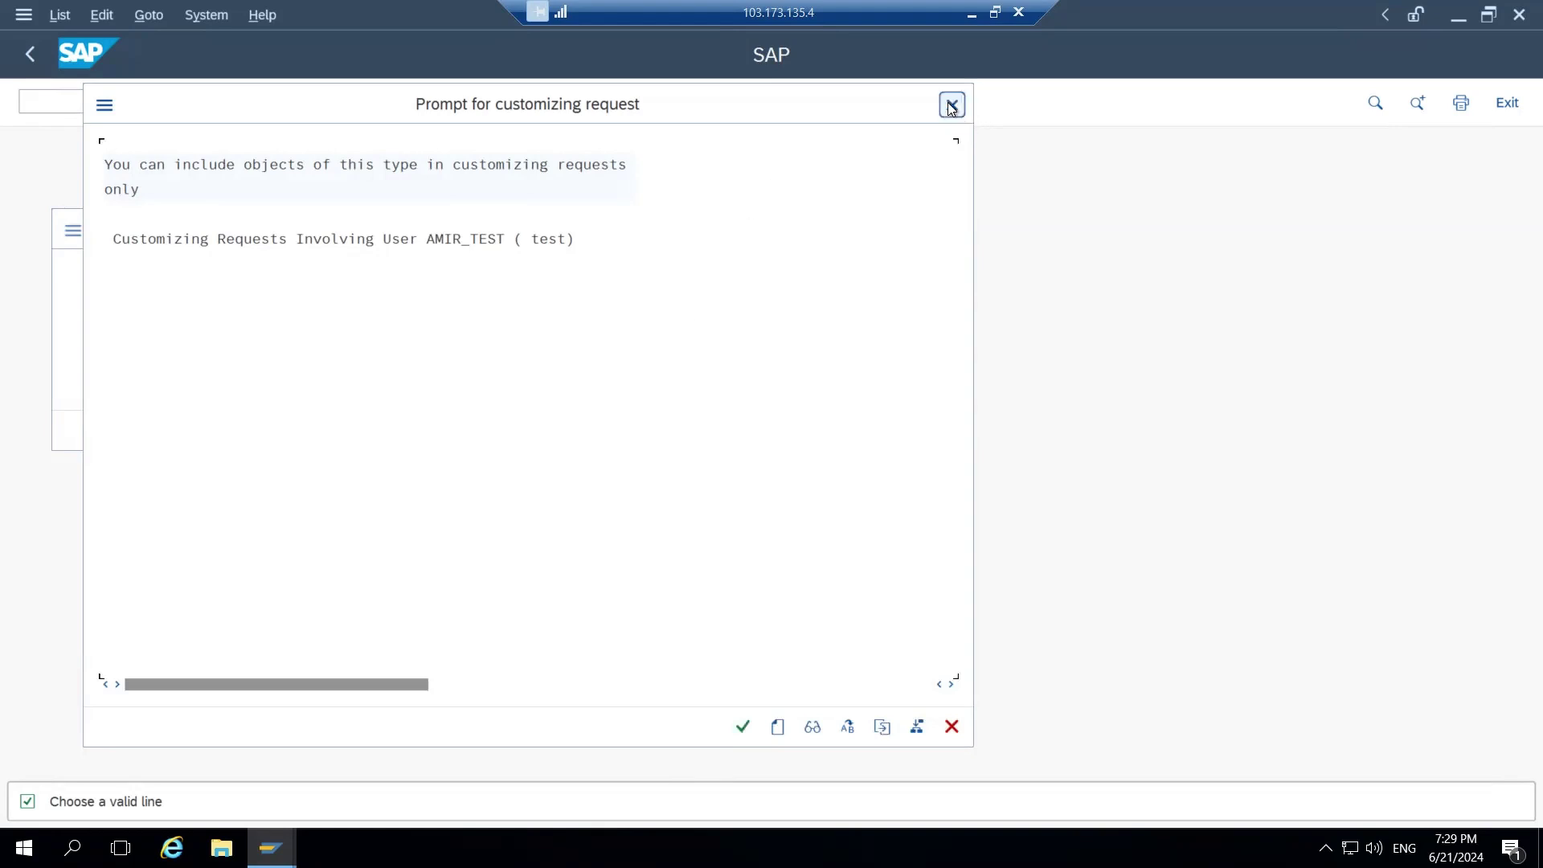
click(769, 730)
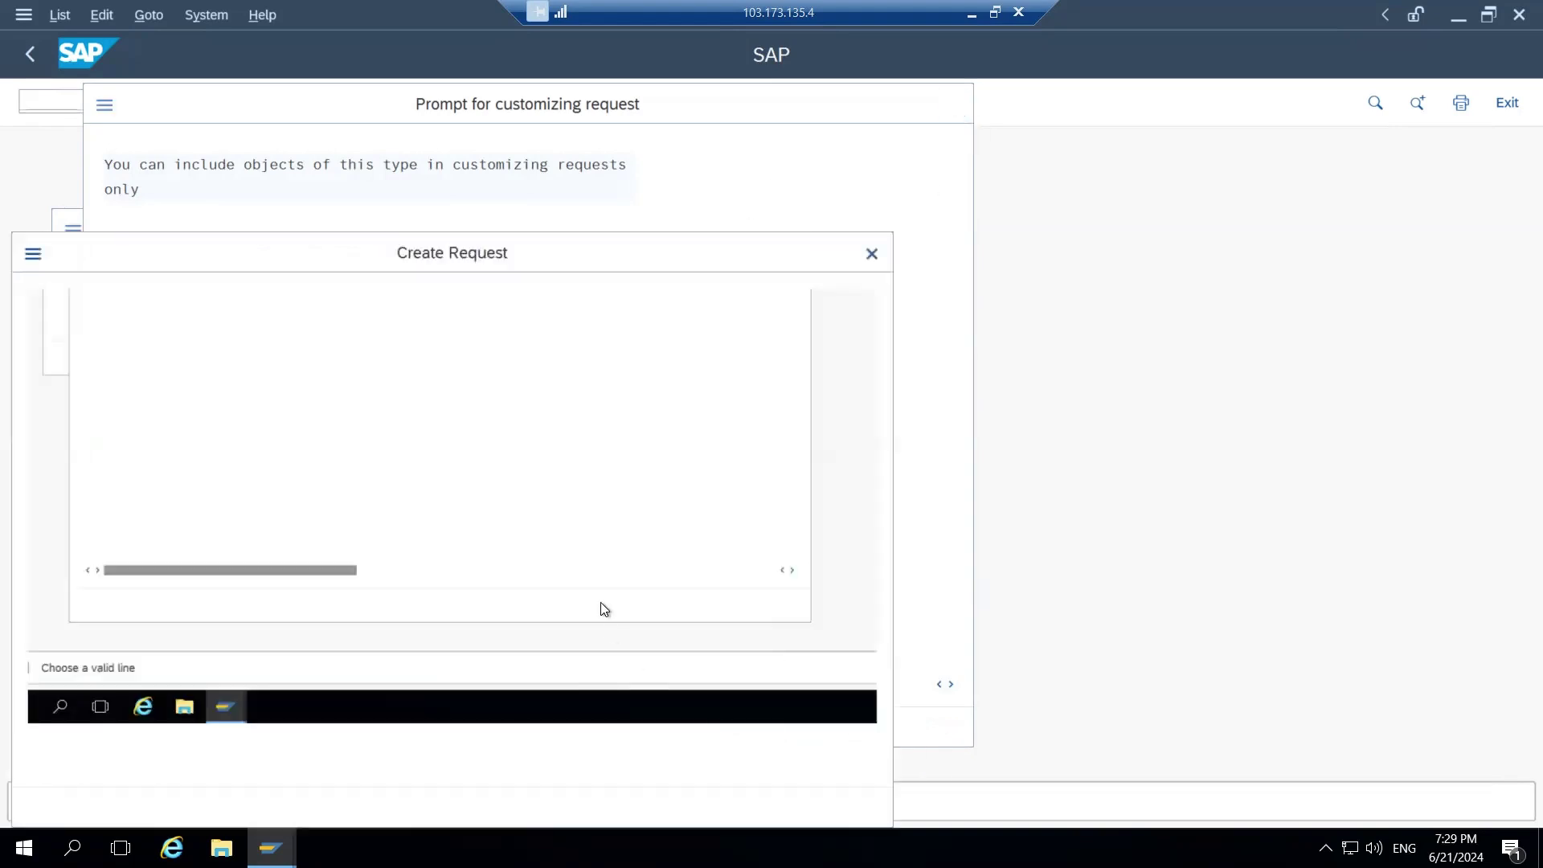
drag(479, 258, 664, 132)
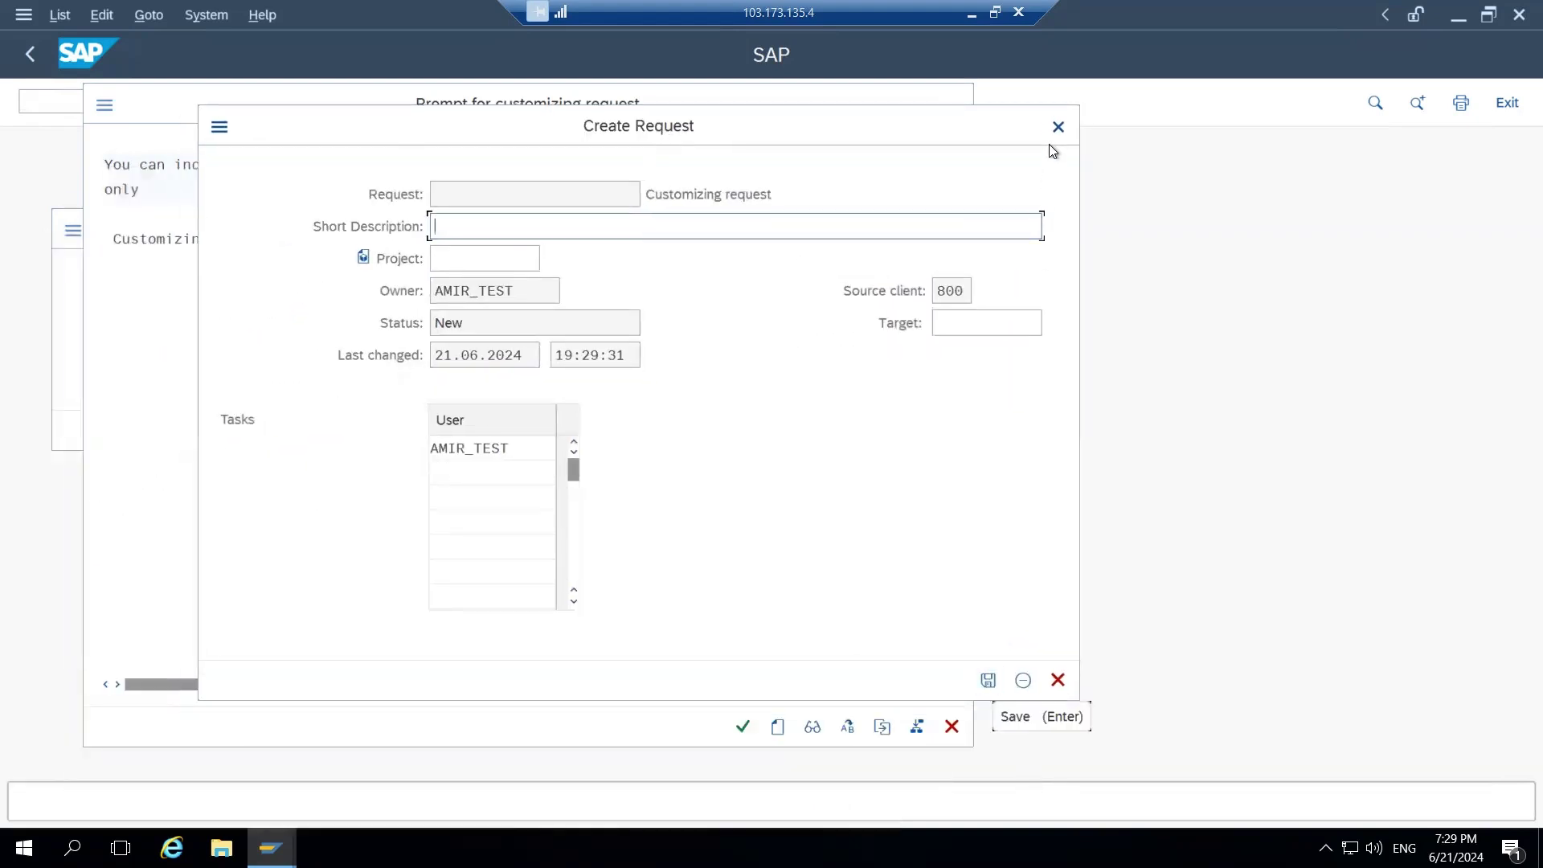
click(1066, 133)
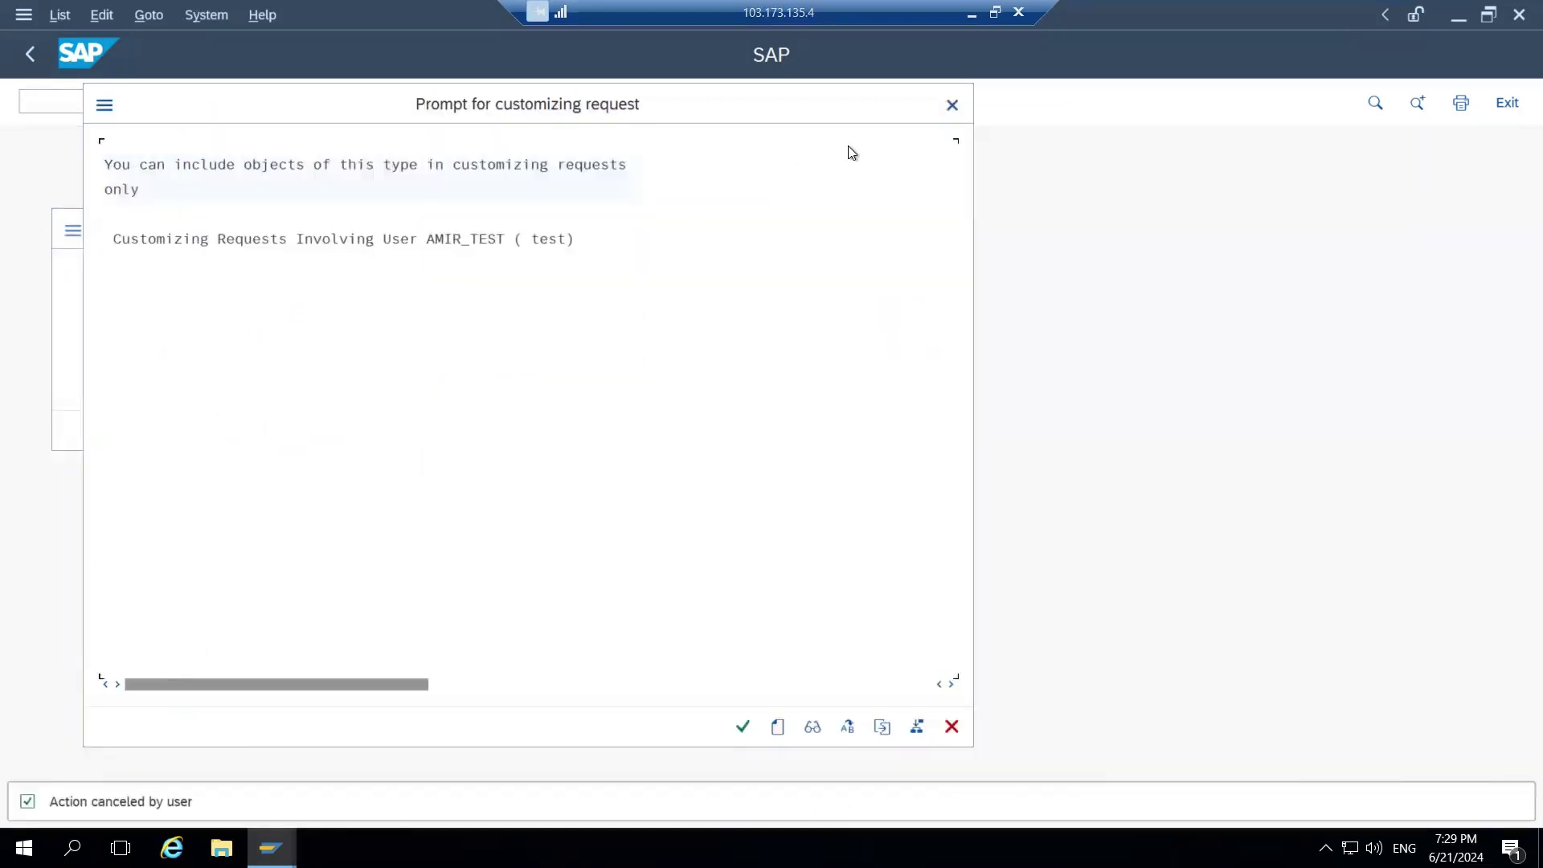
click(955, 104)
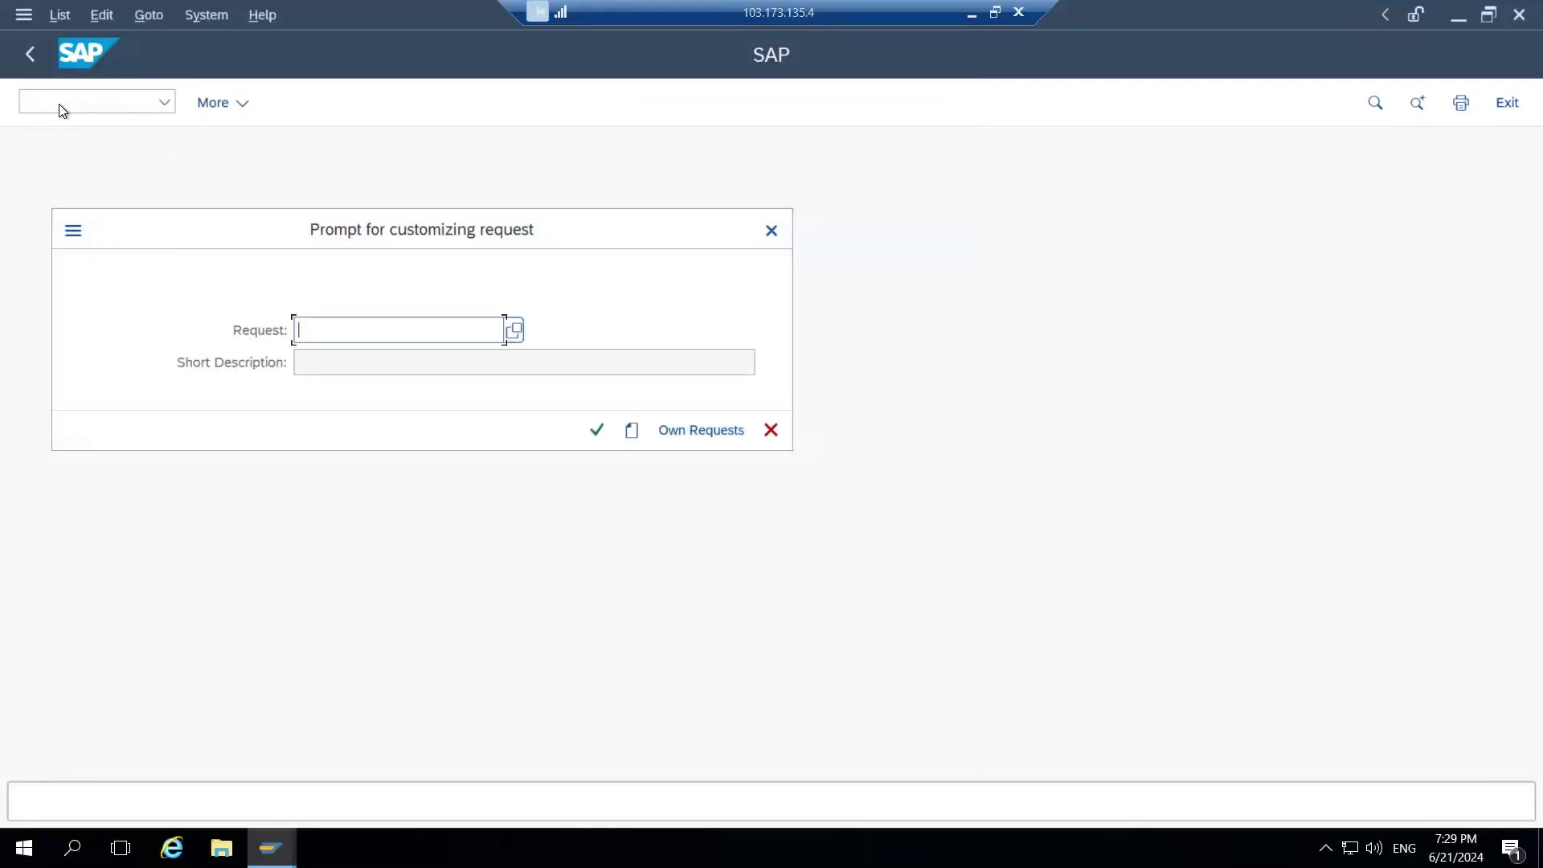
click(769, 432)
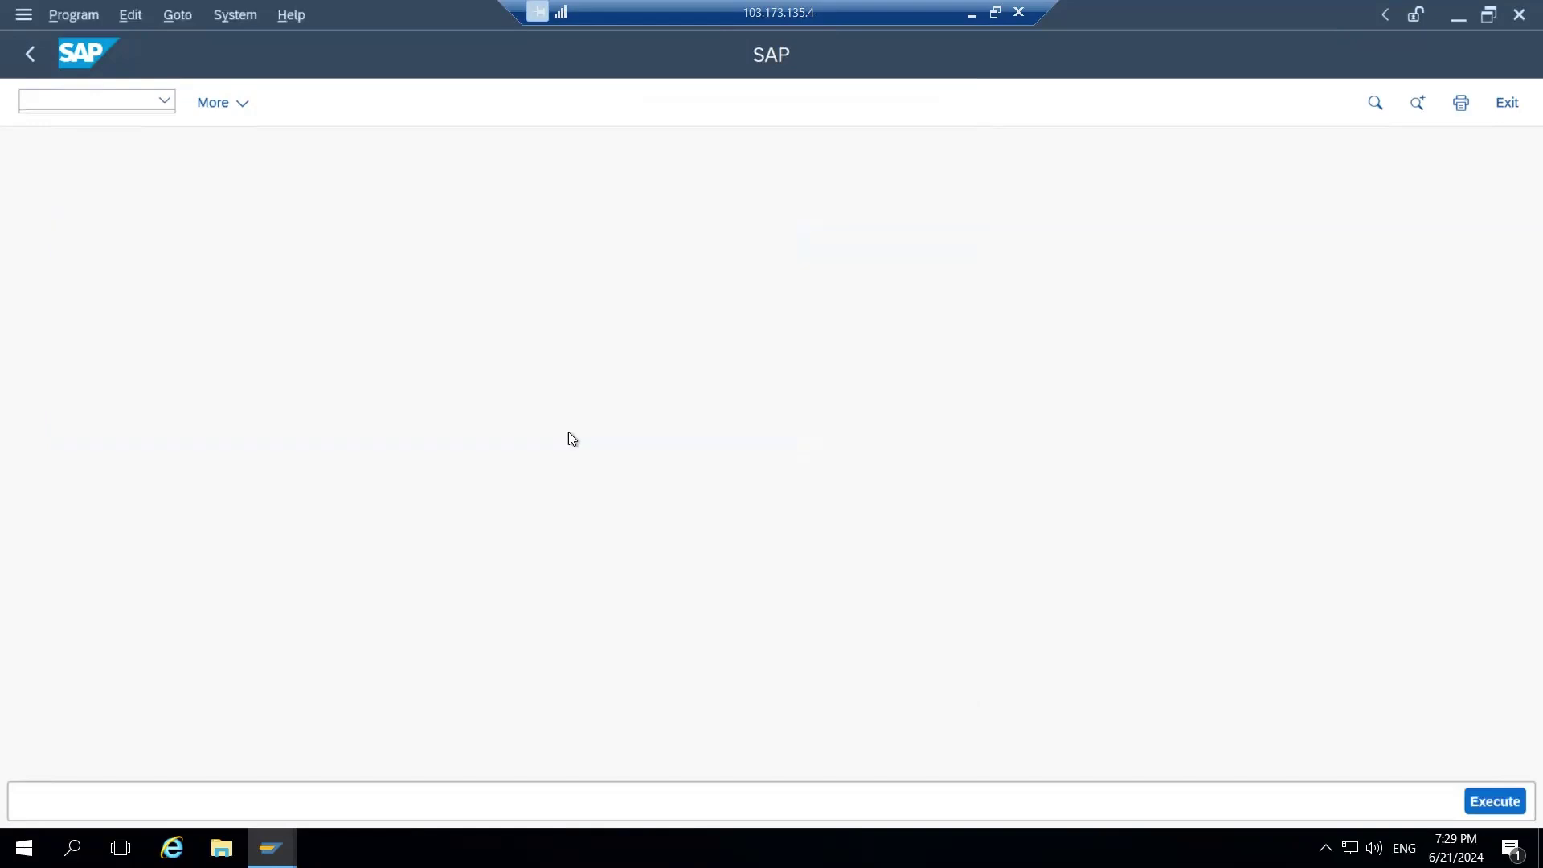
Open the Transport Organizer in a new session with /ose10.
click(52, 105)
text(/)
text(o)
text(se10)
key(Return)
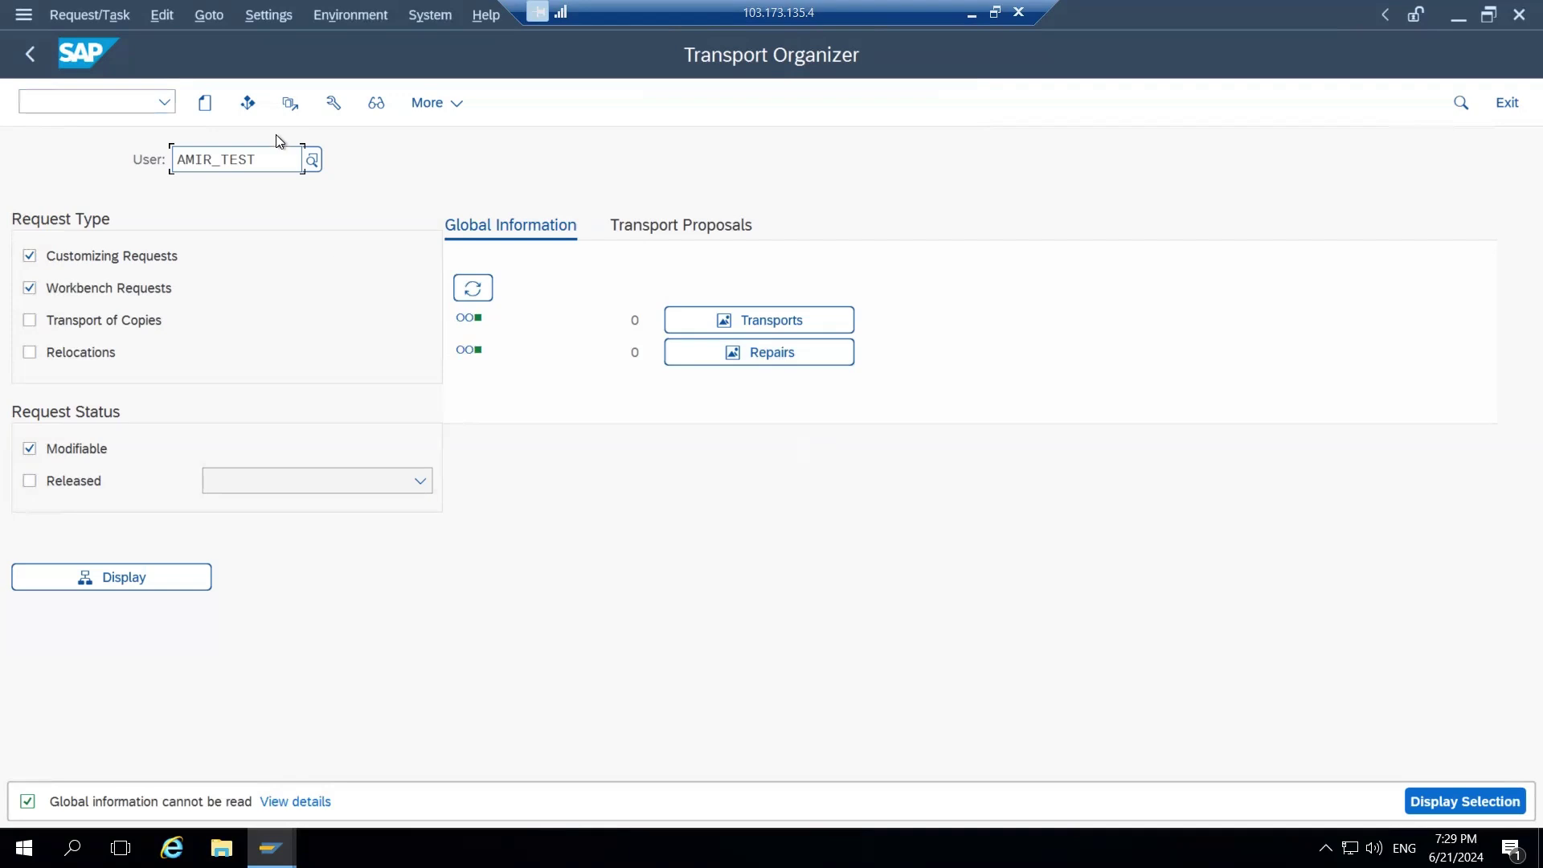
Create a customizing request with the short description "test stms" and save it.
click(201, 106)
drag(447, 359, 619, 161)
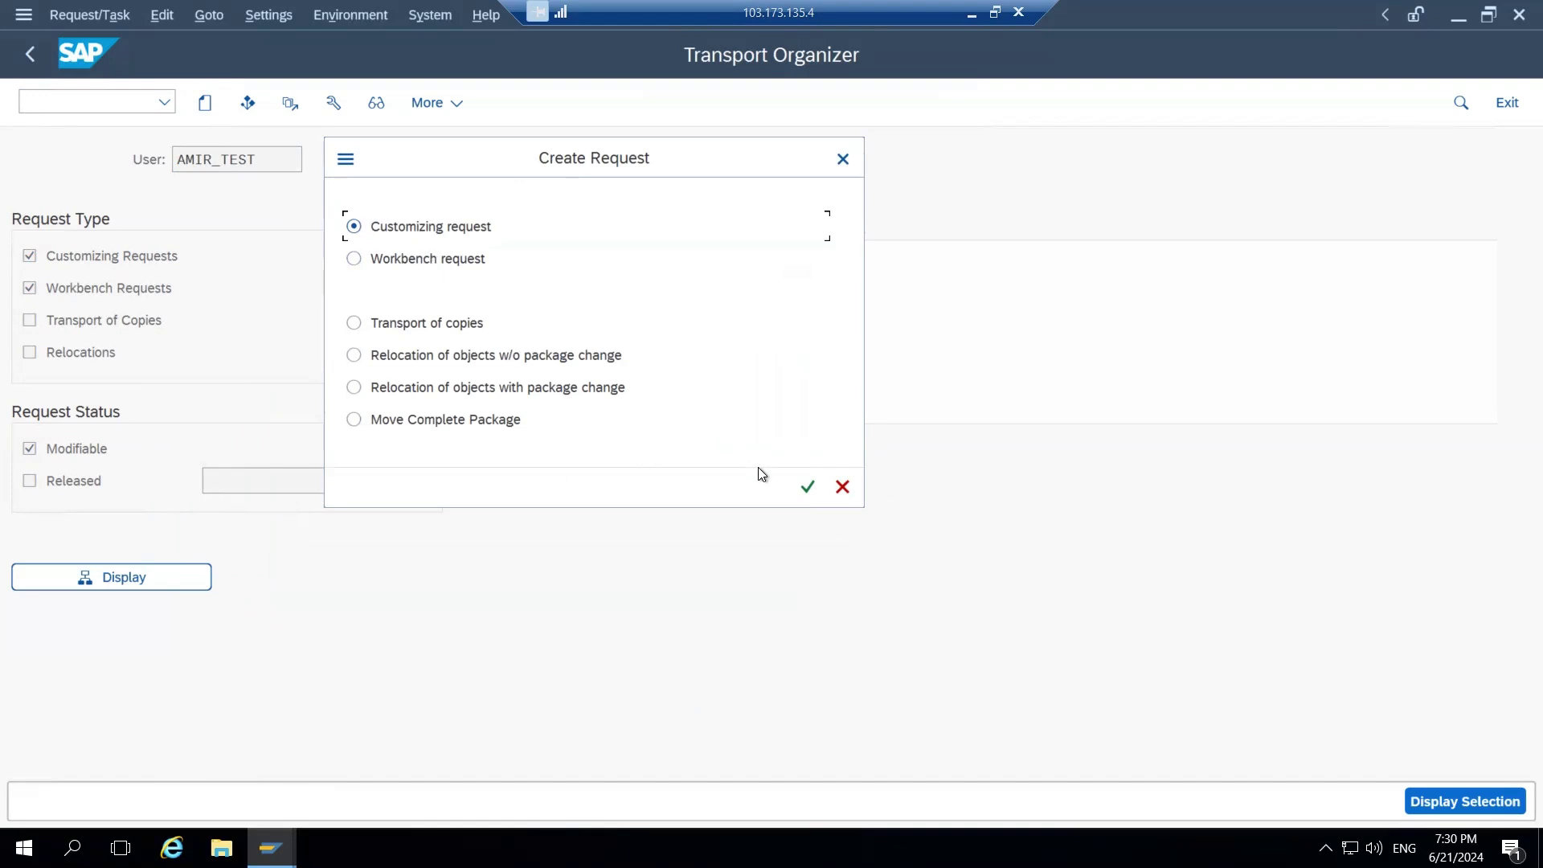
click(808, 497)
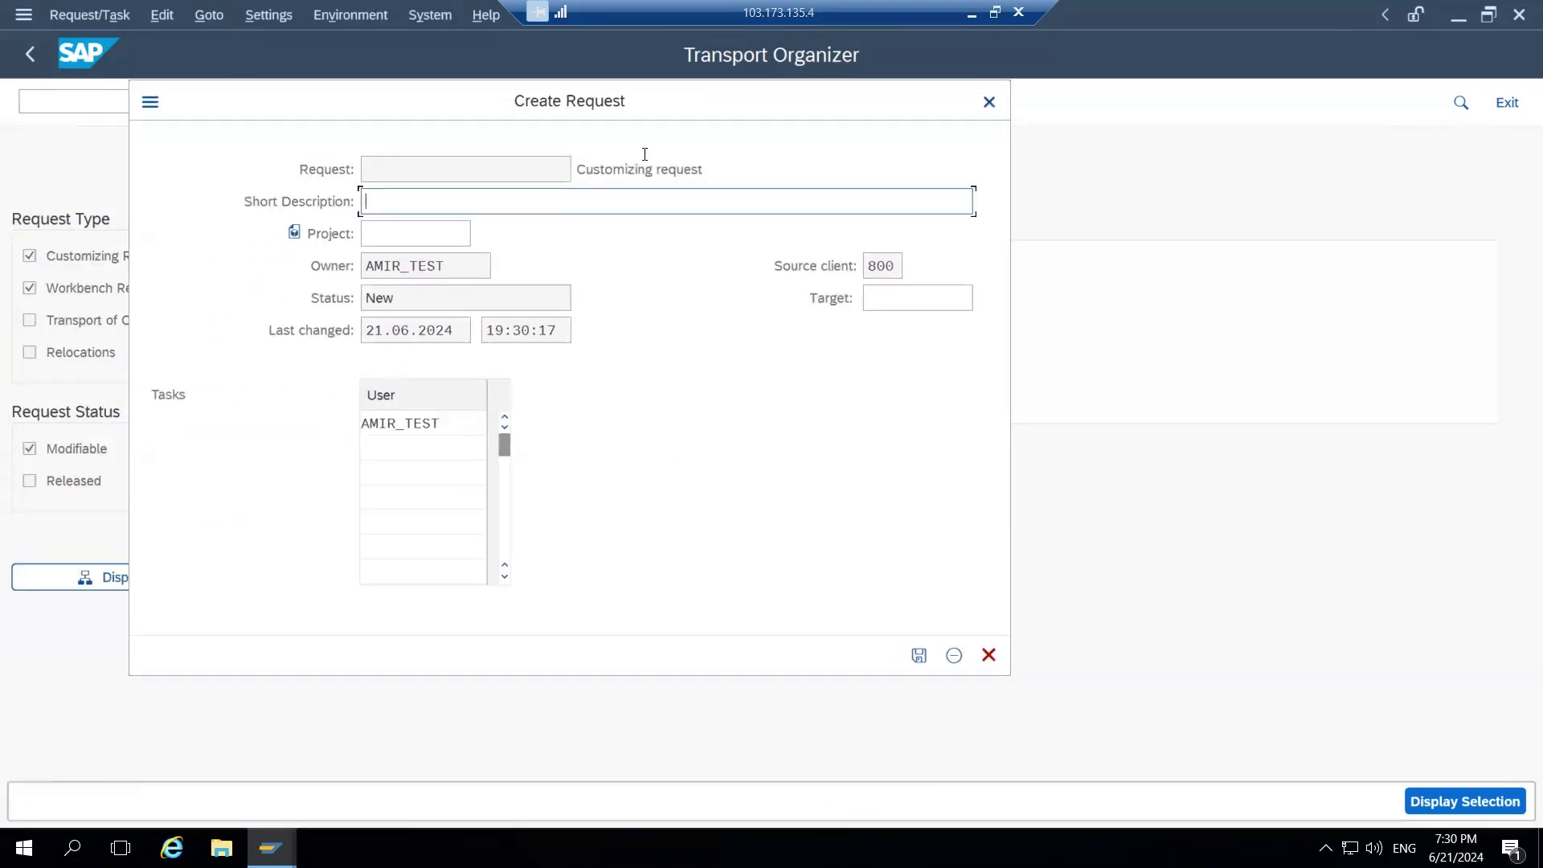
click(519, 172)
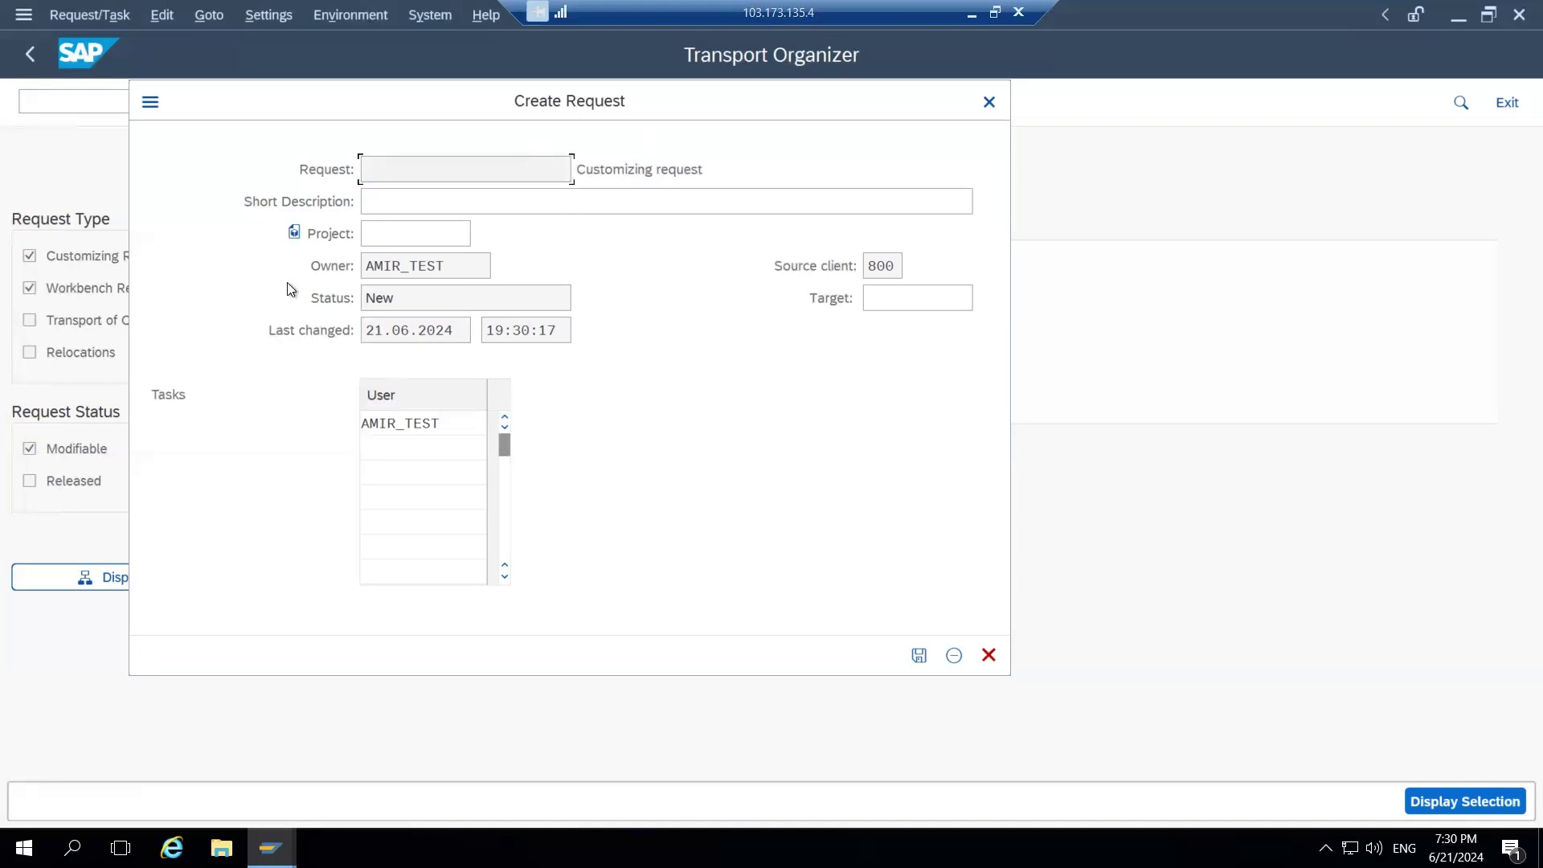
text(test stms)
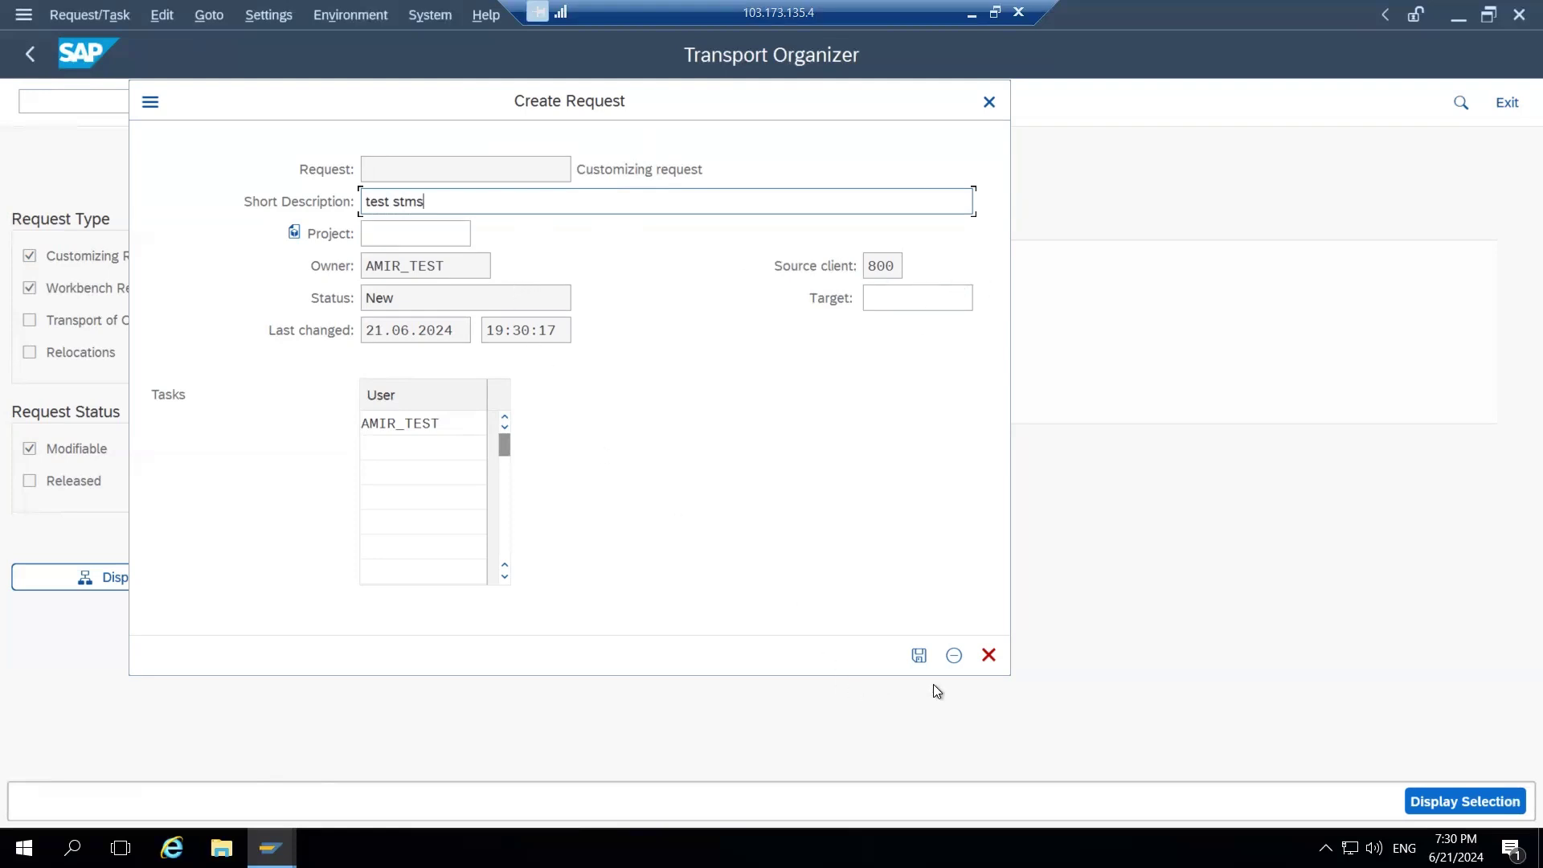
click(919, 655)
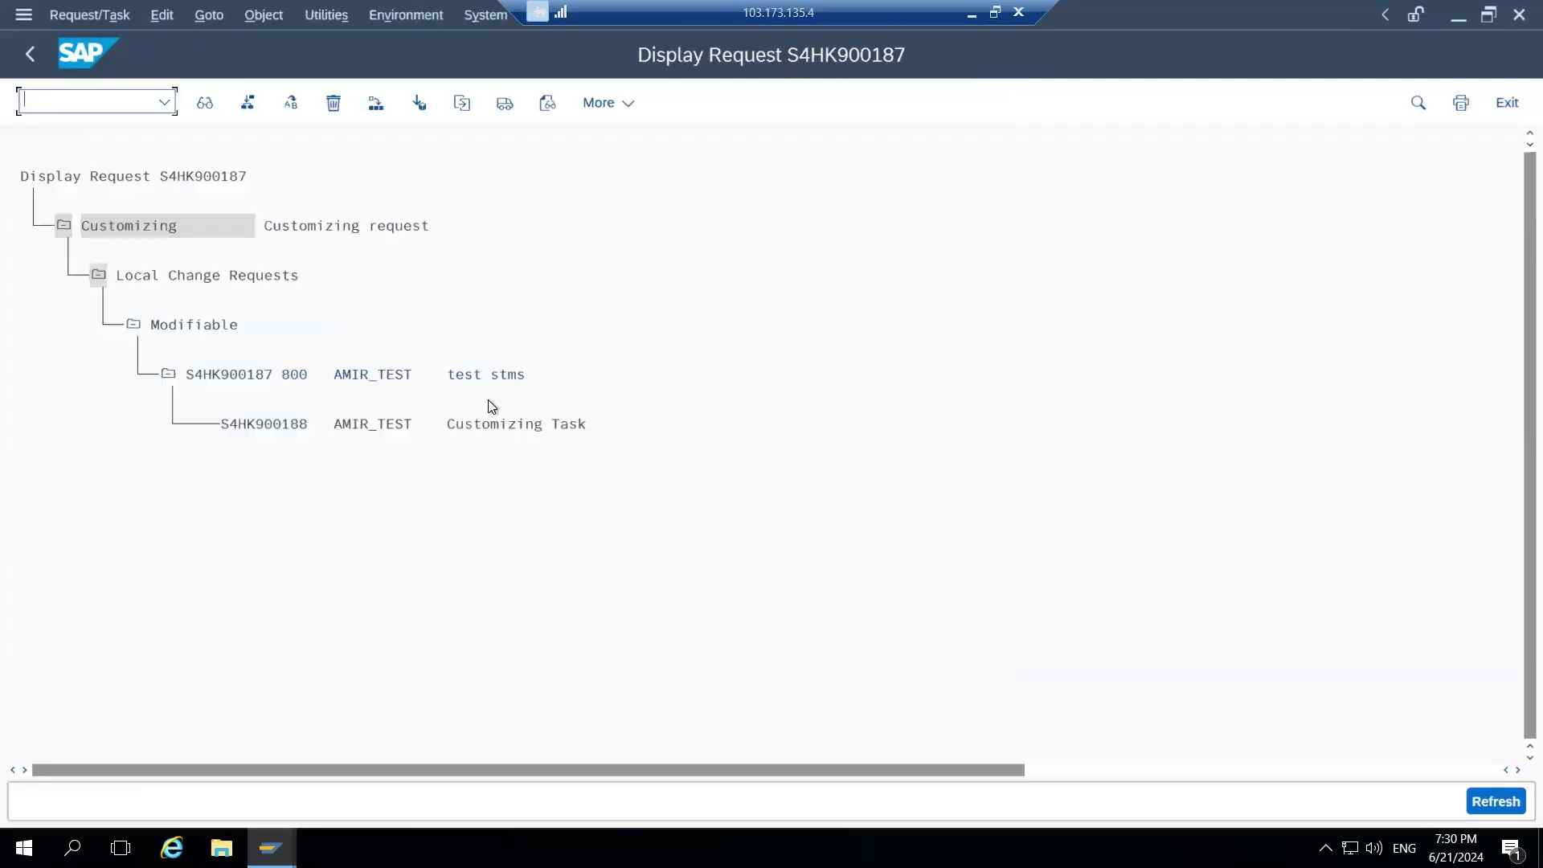
Copy the task number S4HK900188 and use it as the customizing request to execute the transport of role X:TEST:SINGLE.
double_click(243, 427)
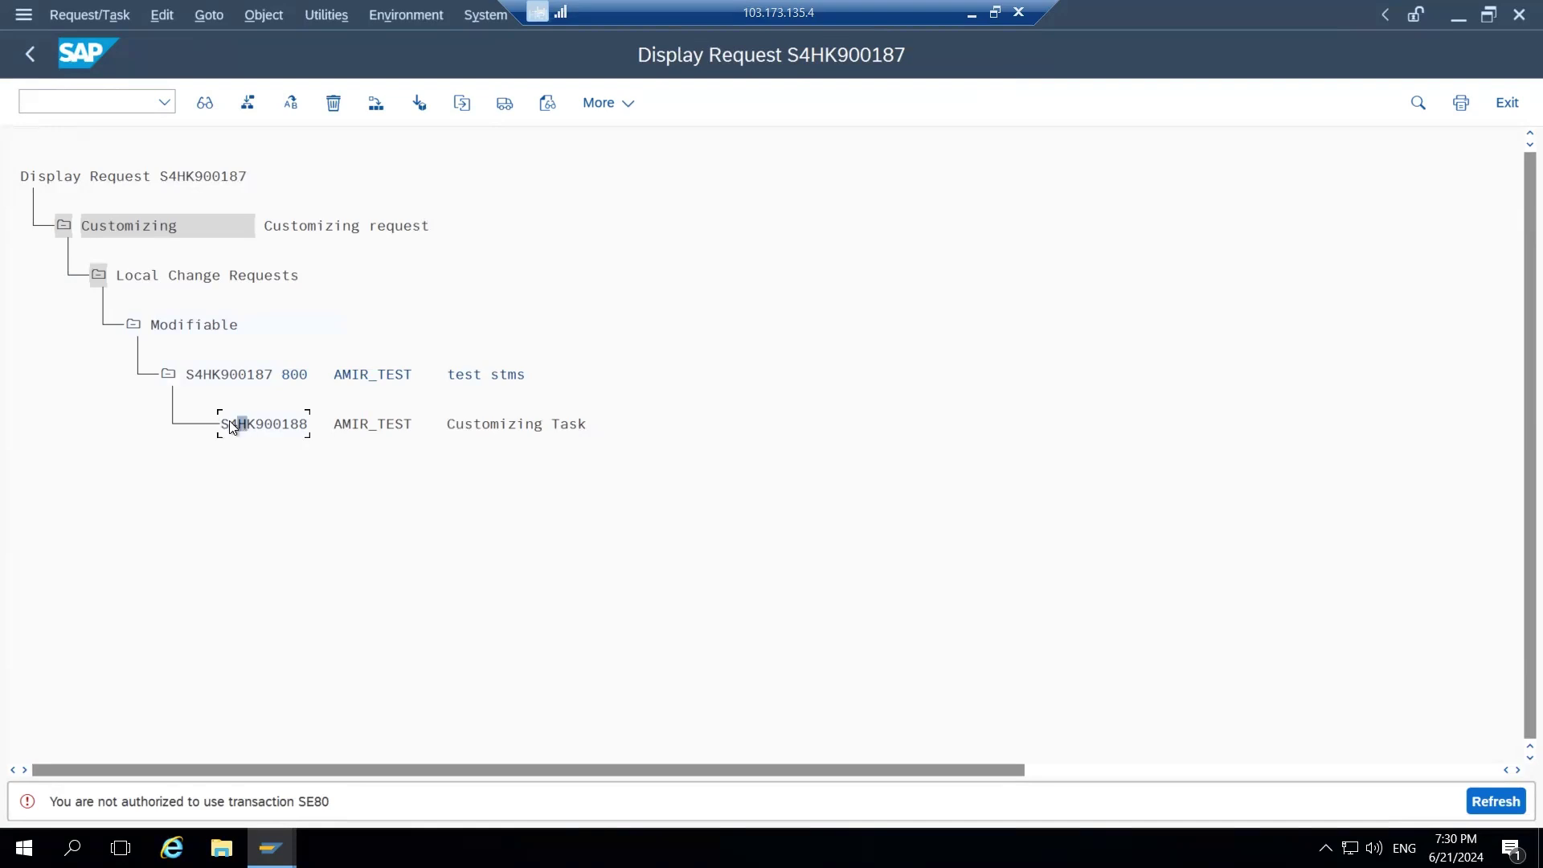
drag(219, 423, 311, 423)
key(ctrl+c)
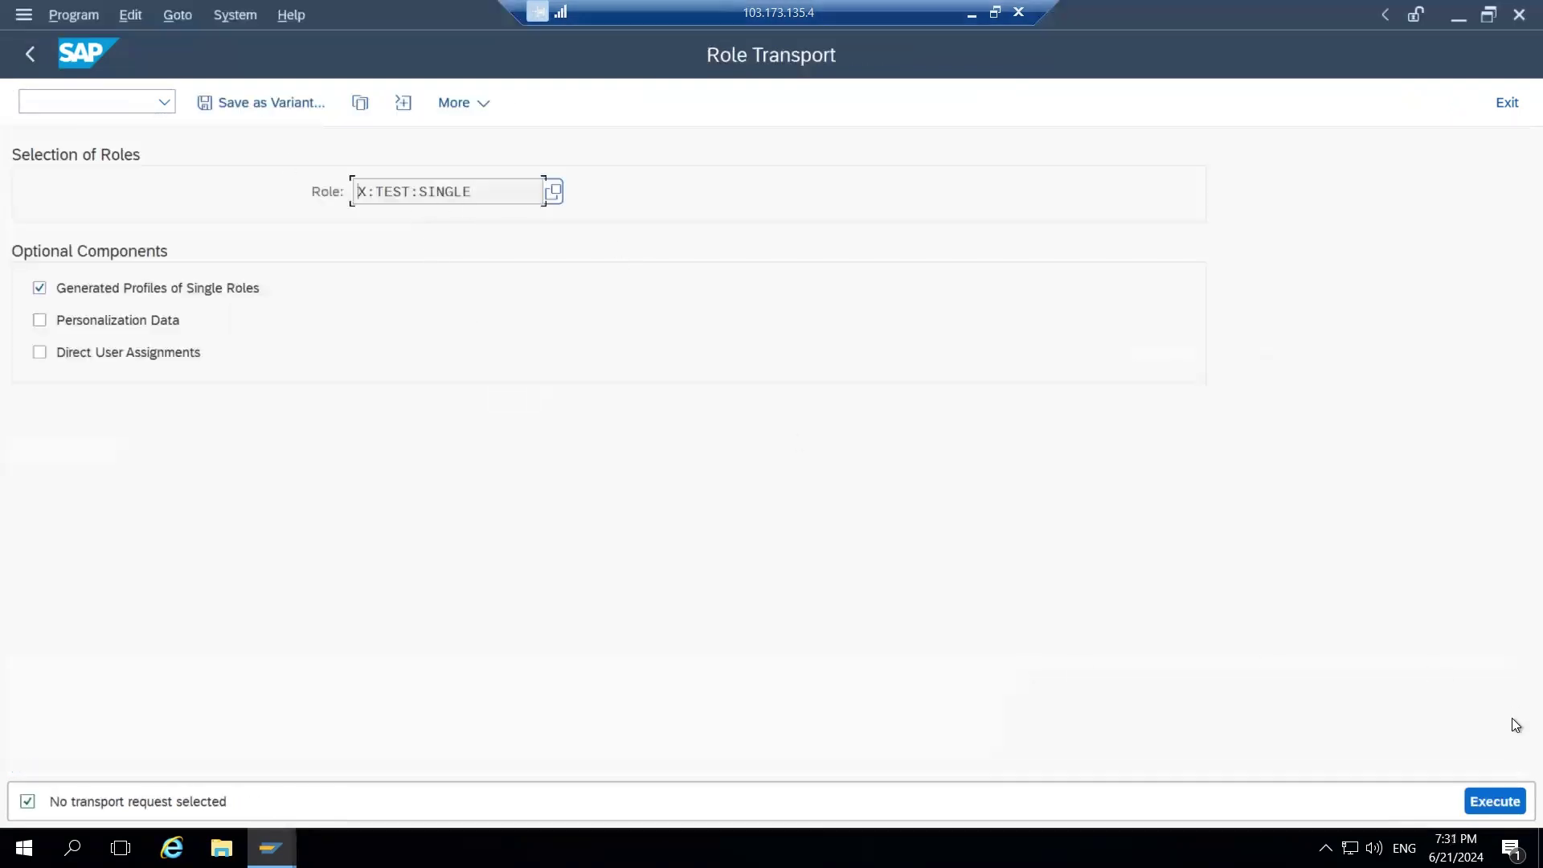
click(1496, 801)
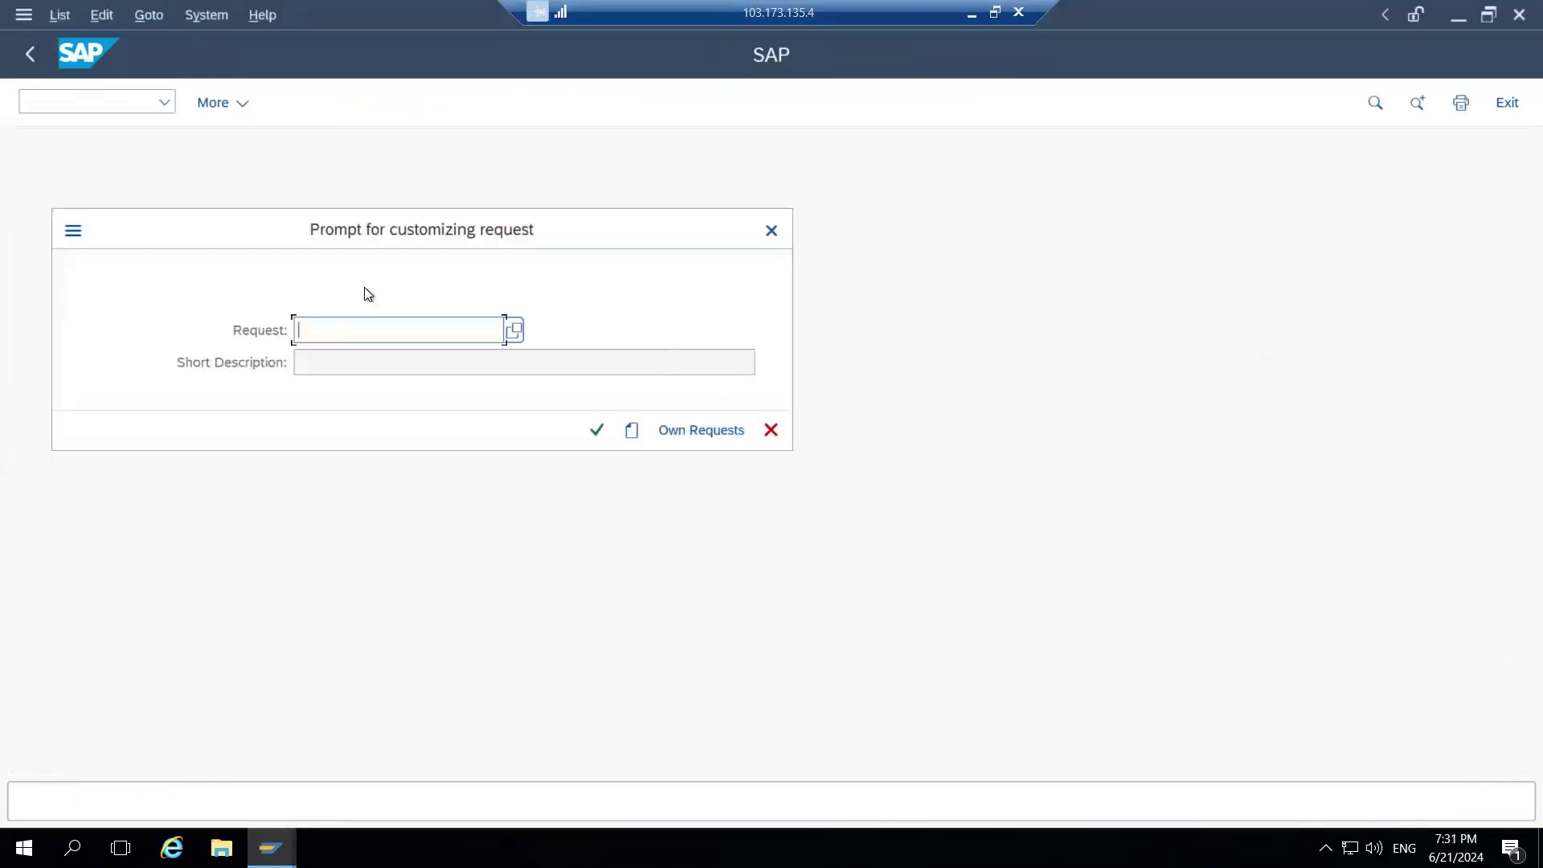
key(ctrl+v)
key(Return)
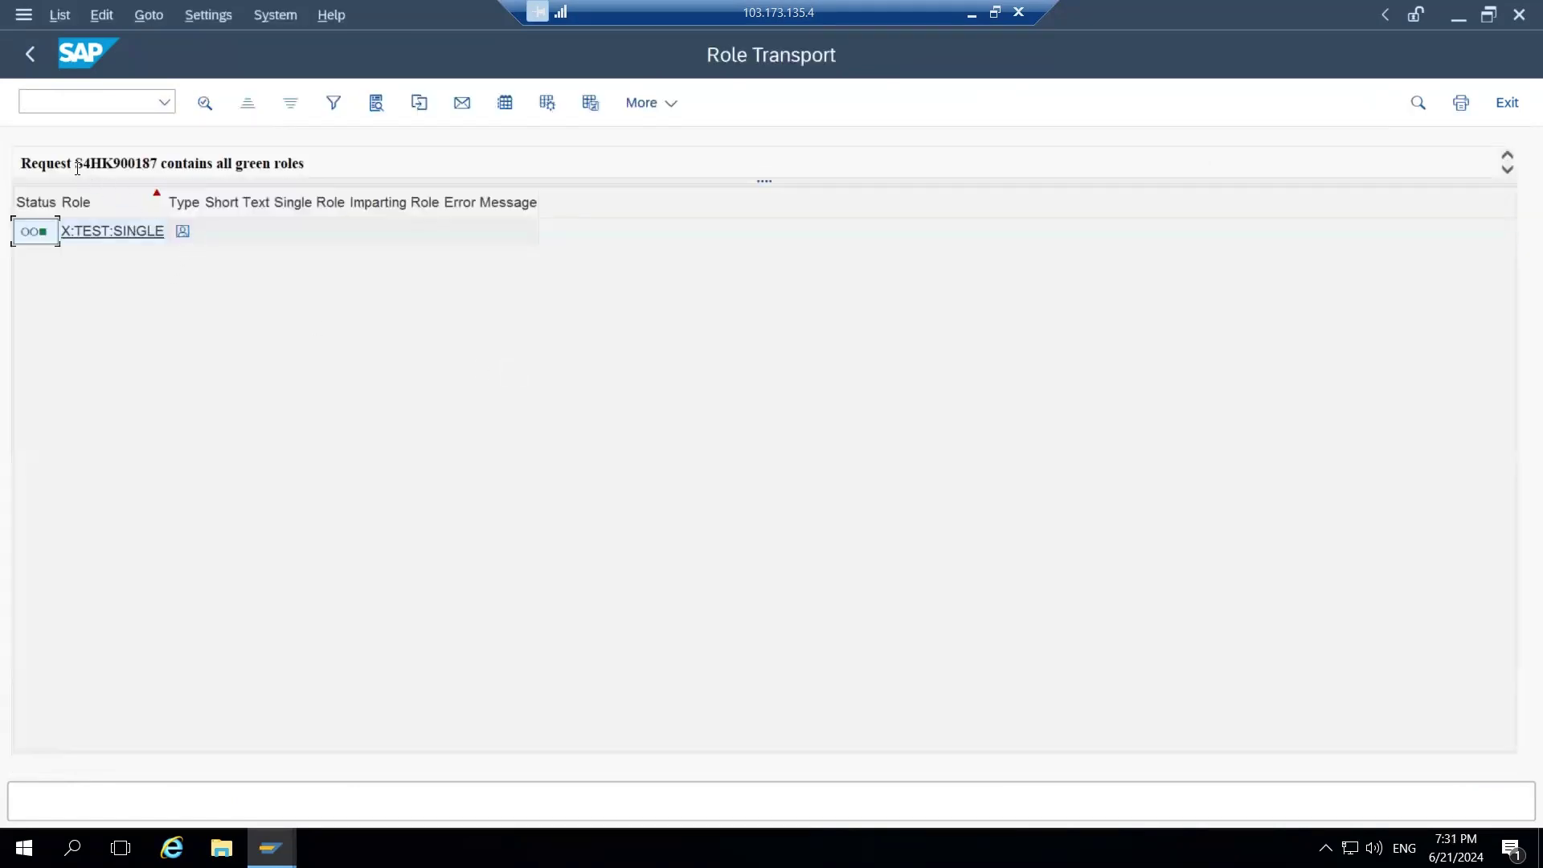
Rerun the transport of role X:TEST:SINGLE with request S4HK900187 and return to role maintenance.
click(28, 54)
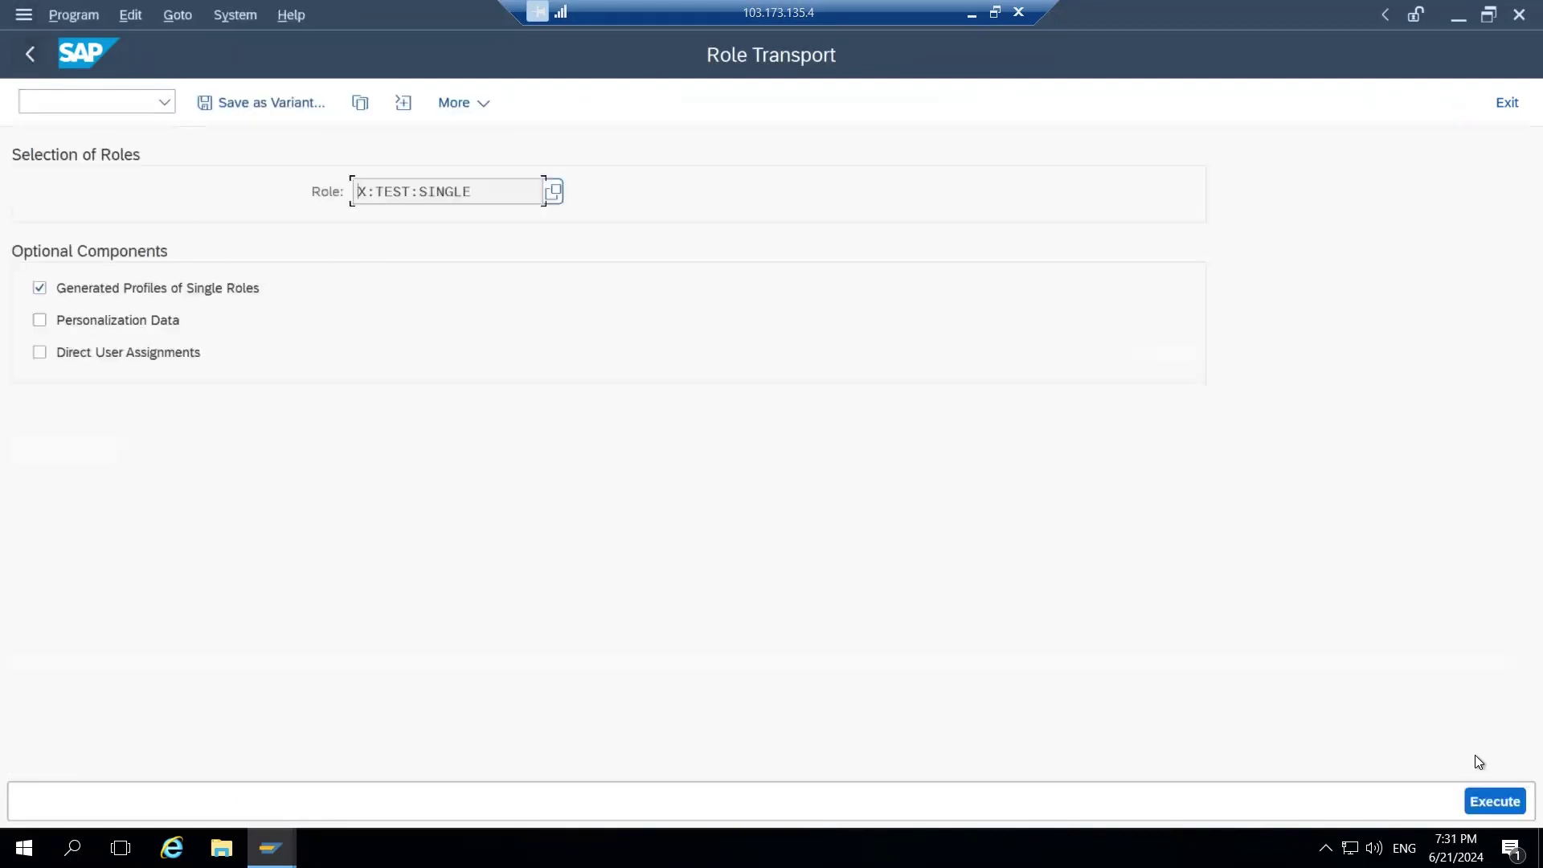
click(1495, 801)
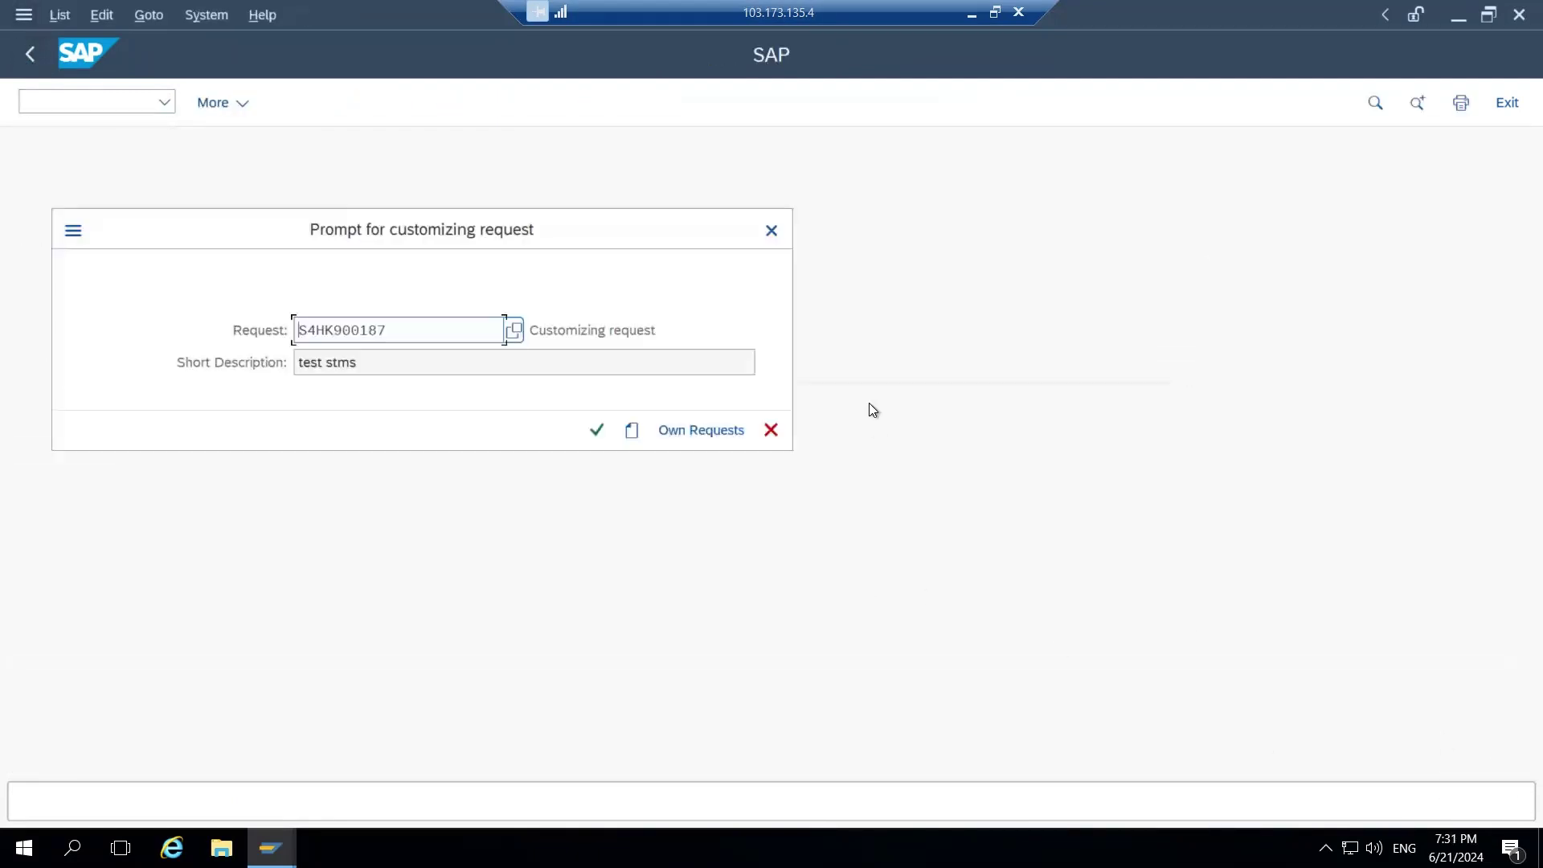
click(595, 430)
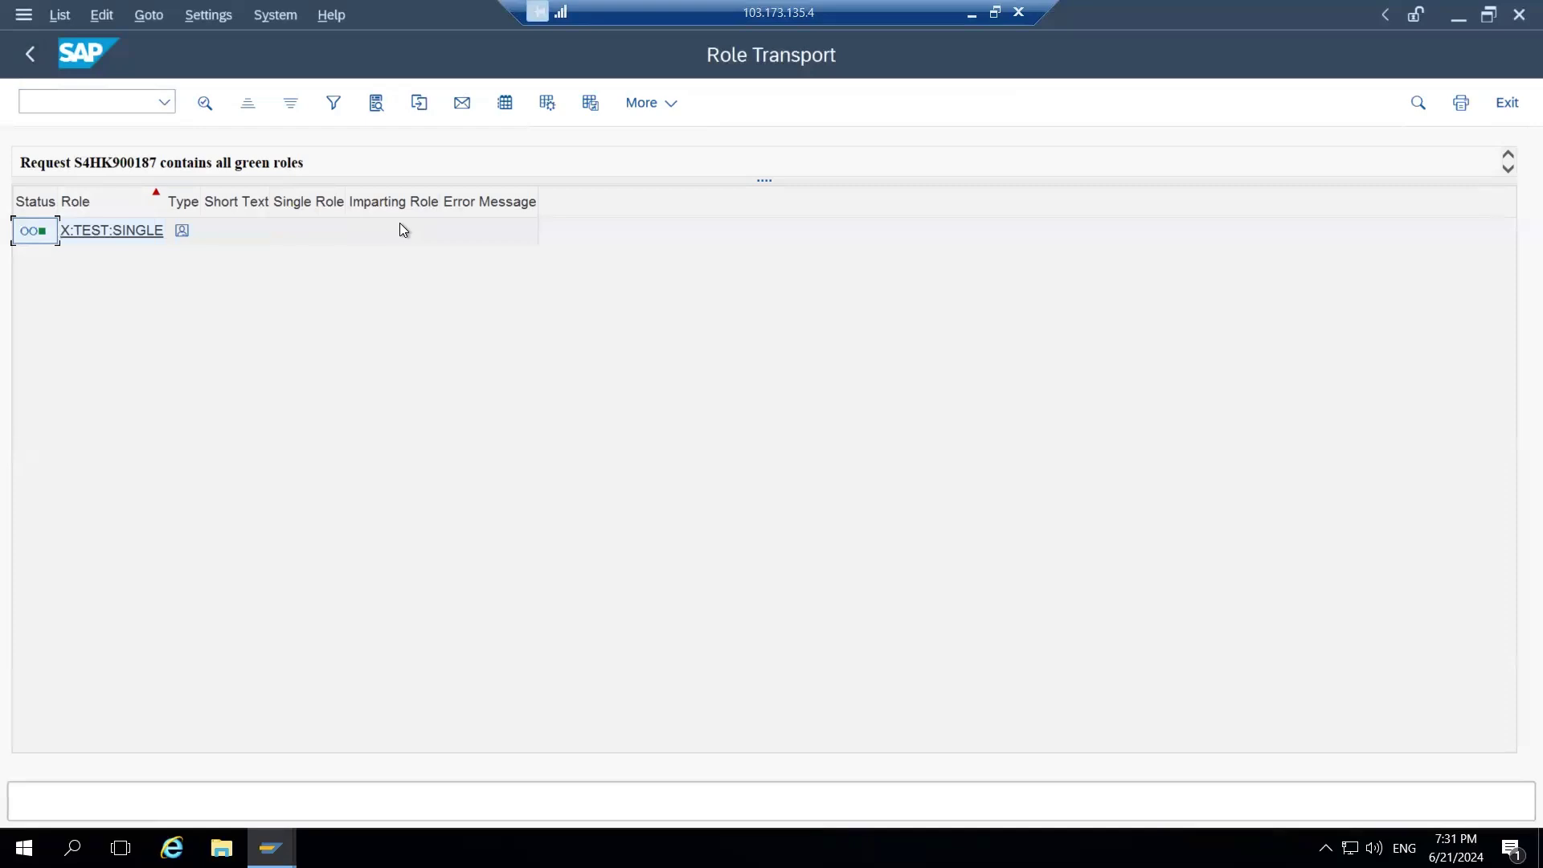
click(32, 55)
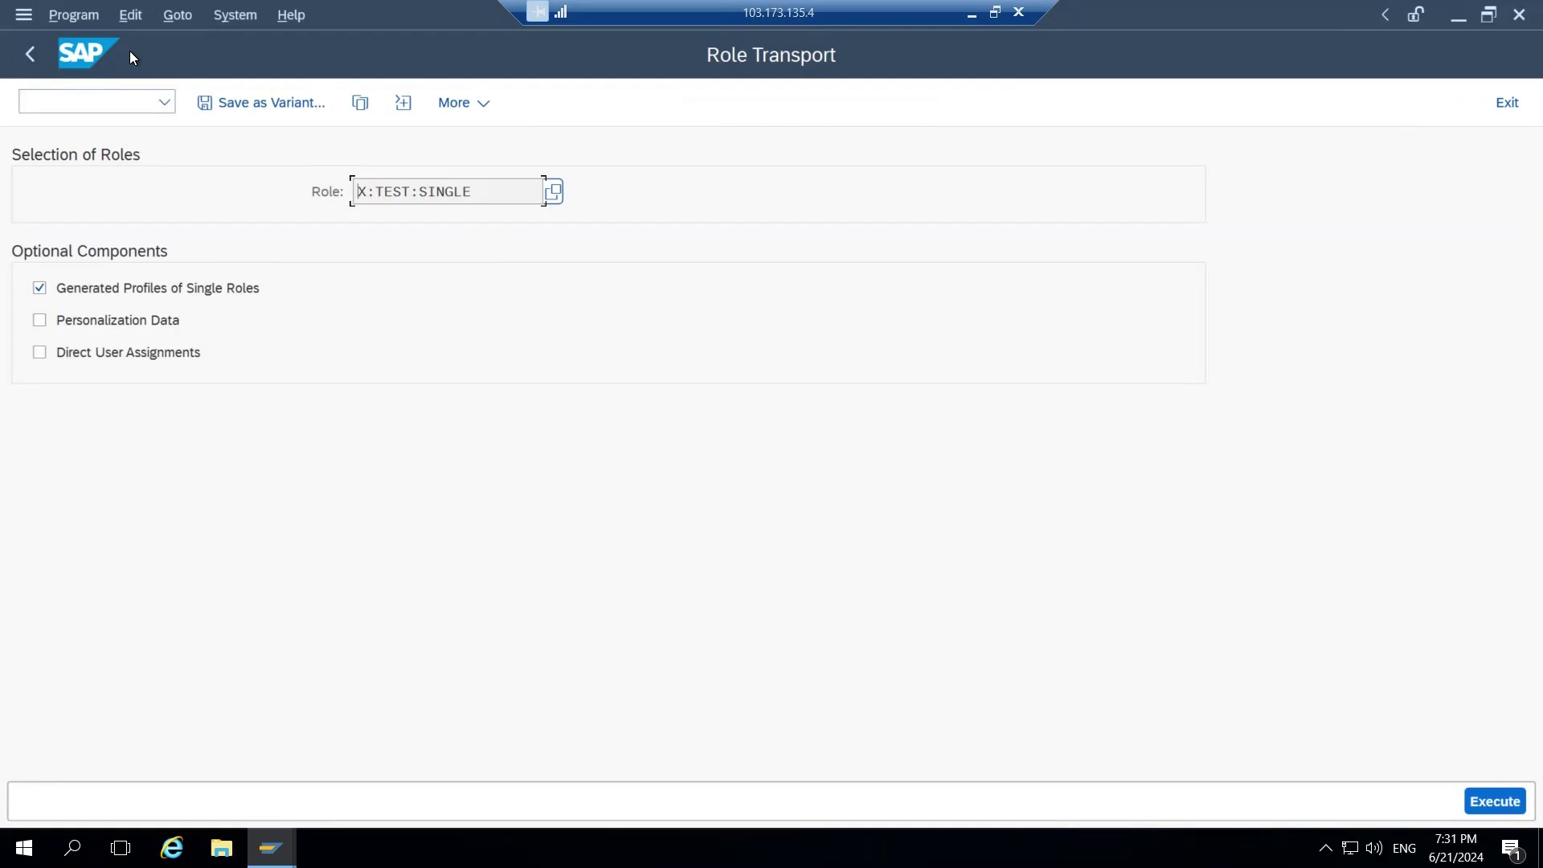
click(18, 48)
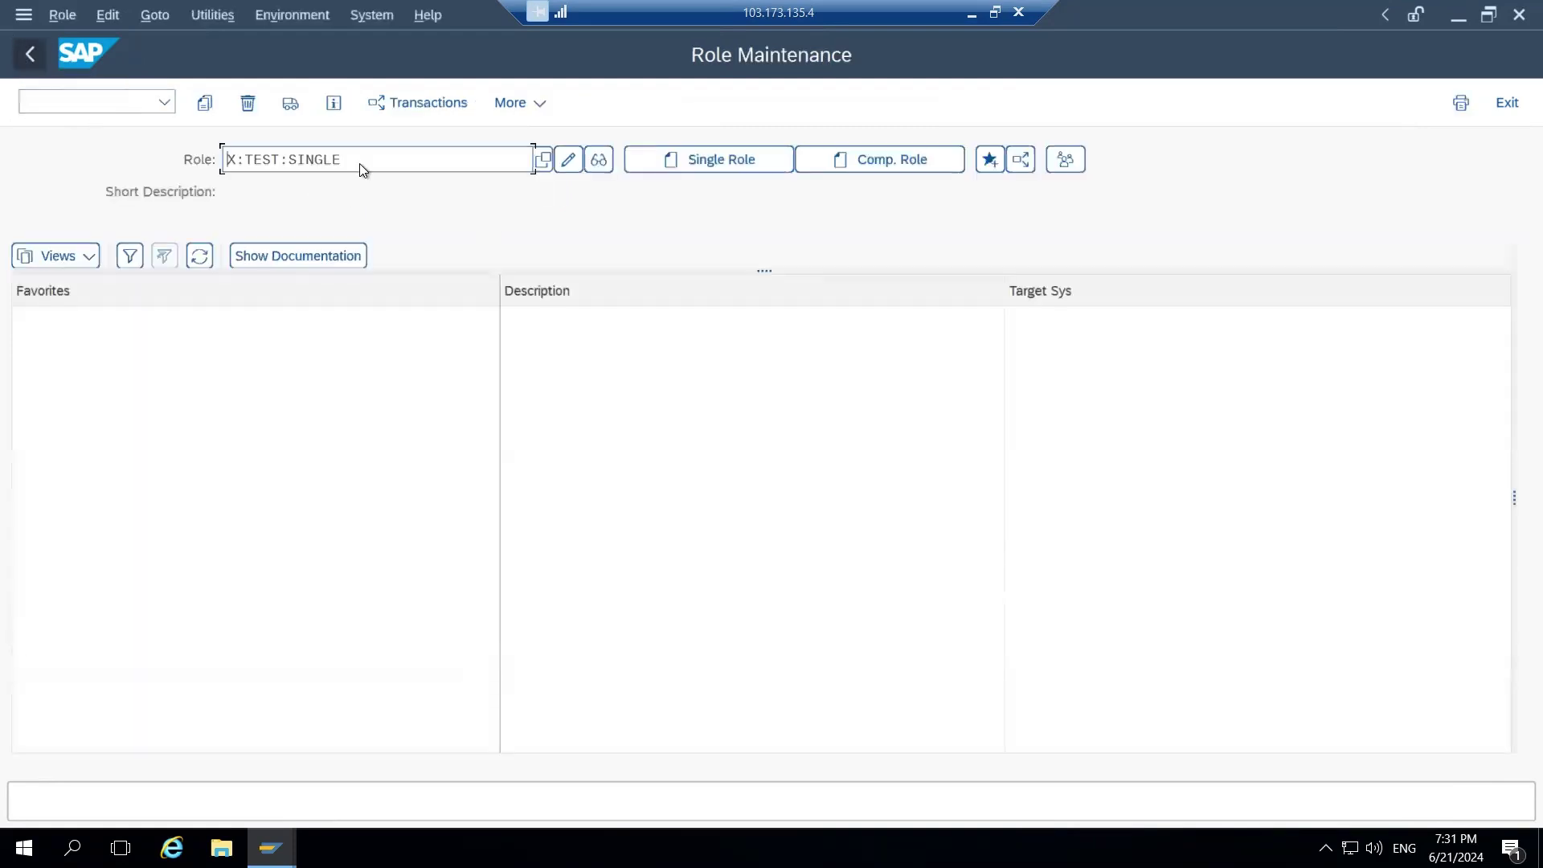
Try to open transaction SCC3 with /nscc3.
click(82, 98)
text(cc3)
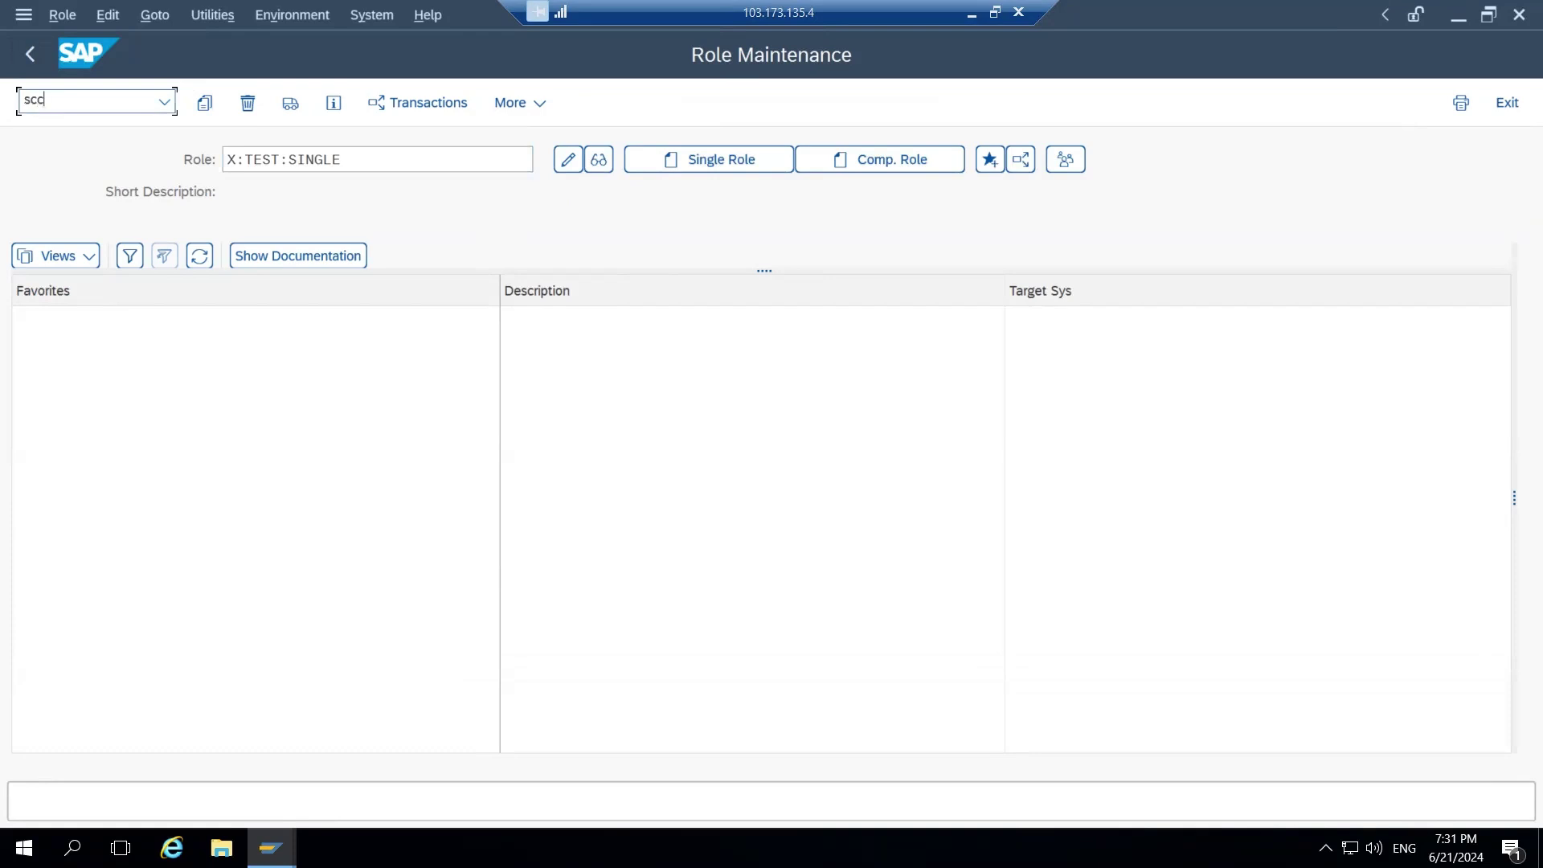
key(BackSpace)
key(BackSpace)
key(BackSpace)
key(BackSpace)
text(/nscc3)
key(Return)
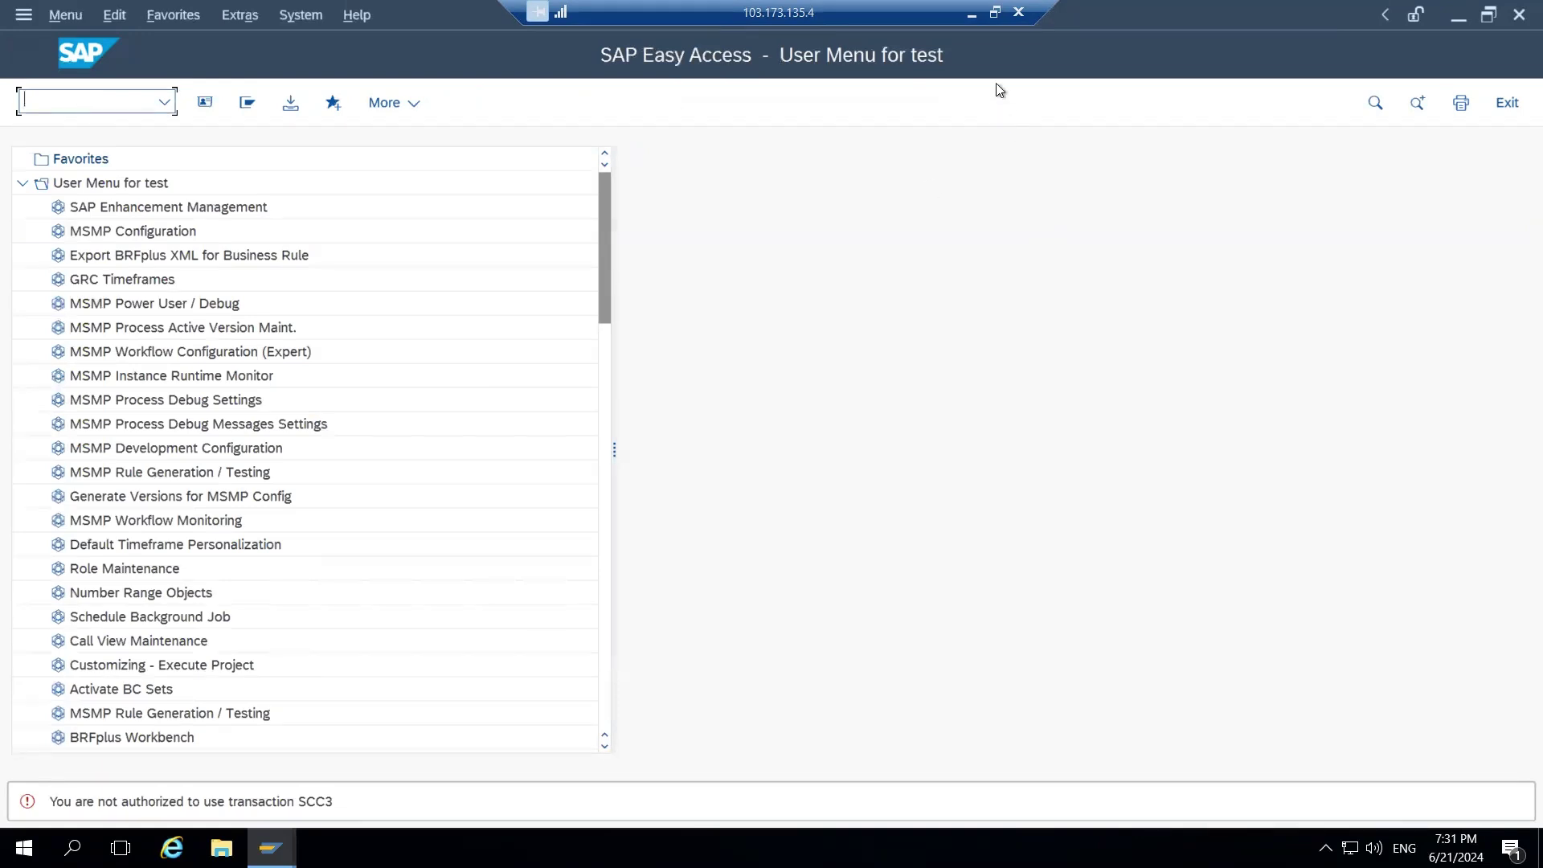
Switch to the Word notes and review the TMS section, including the purpose, workflow and security risks of SAP Transport Management.
click(972, 13)
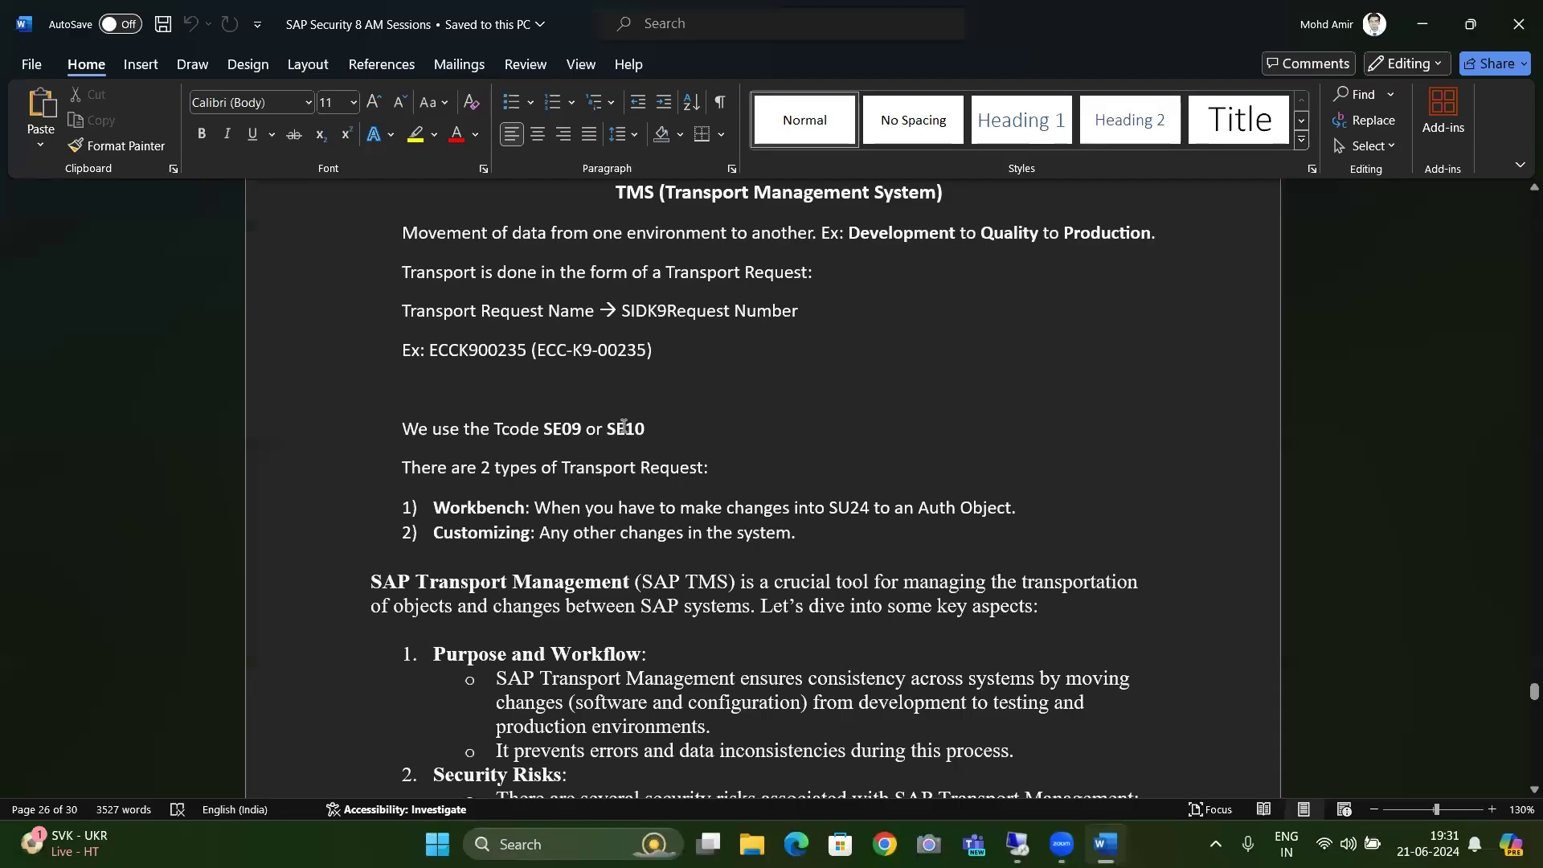
key(Down)
key(Down)
key(Down)
key(Down)
key(Down)
key(Down)
key(Down)
key(Down)
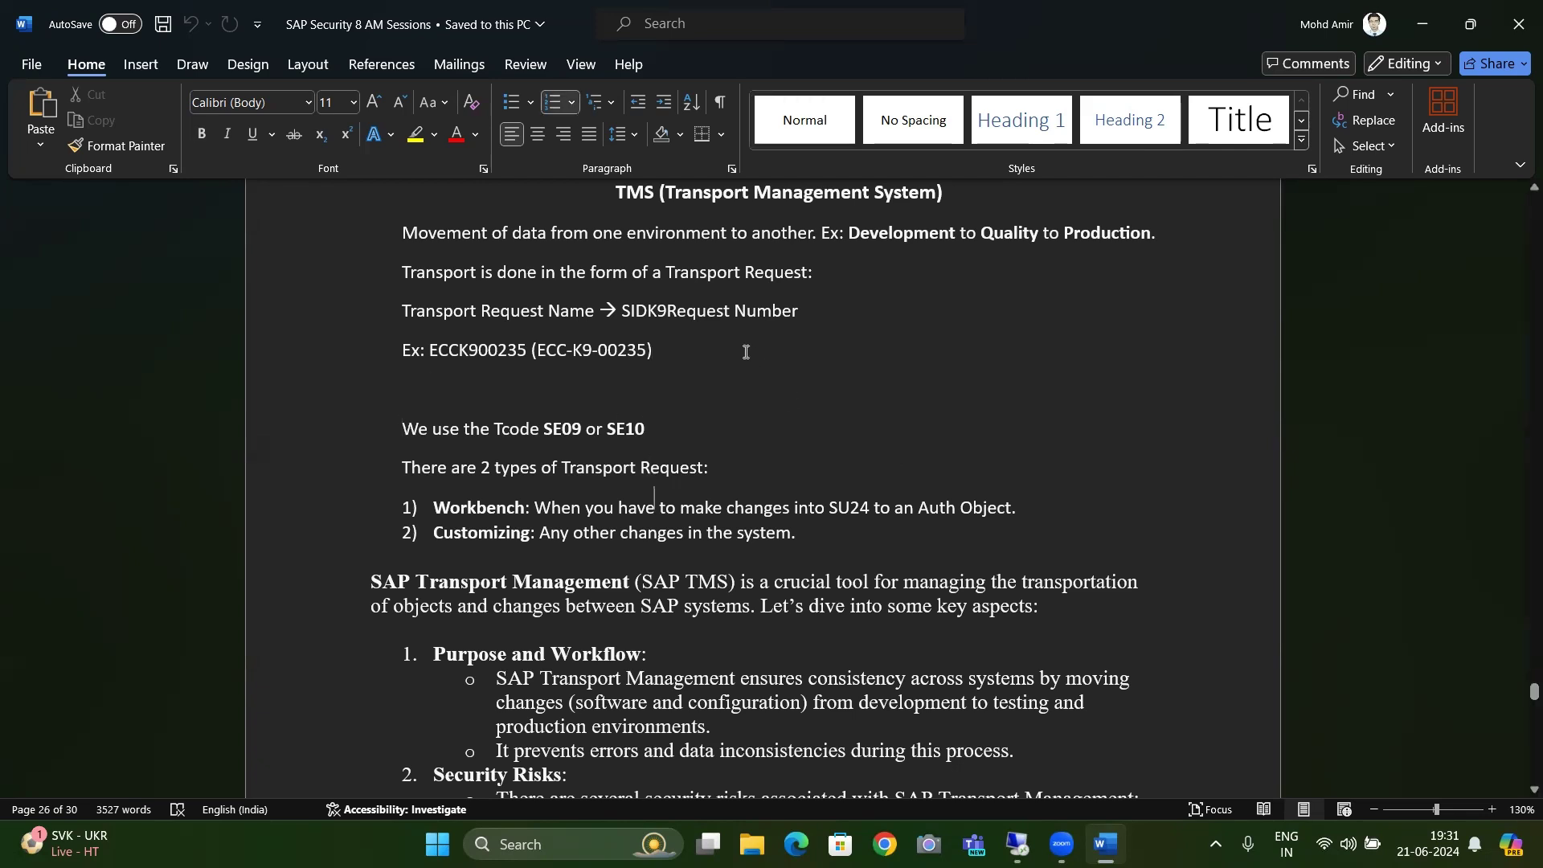
key(Down)
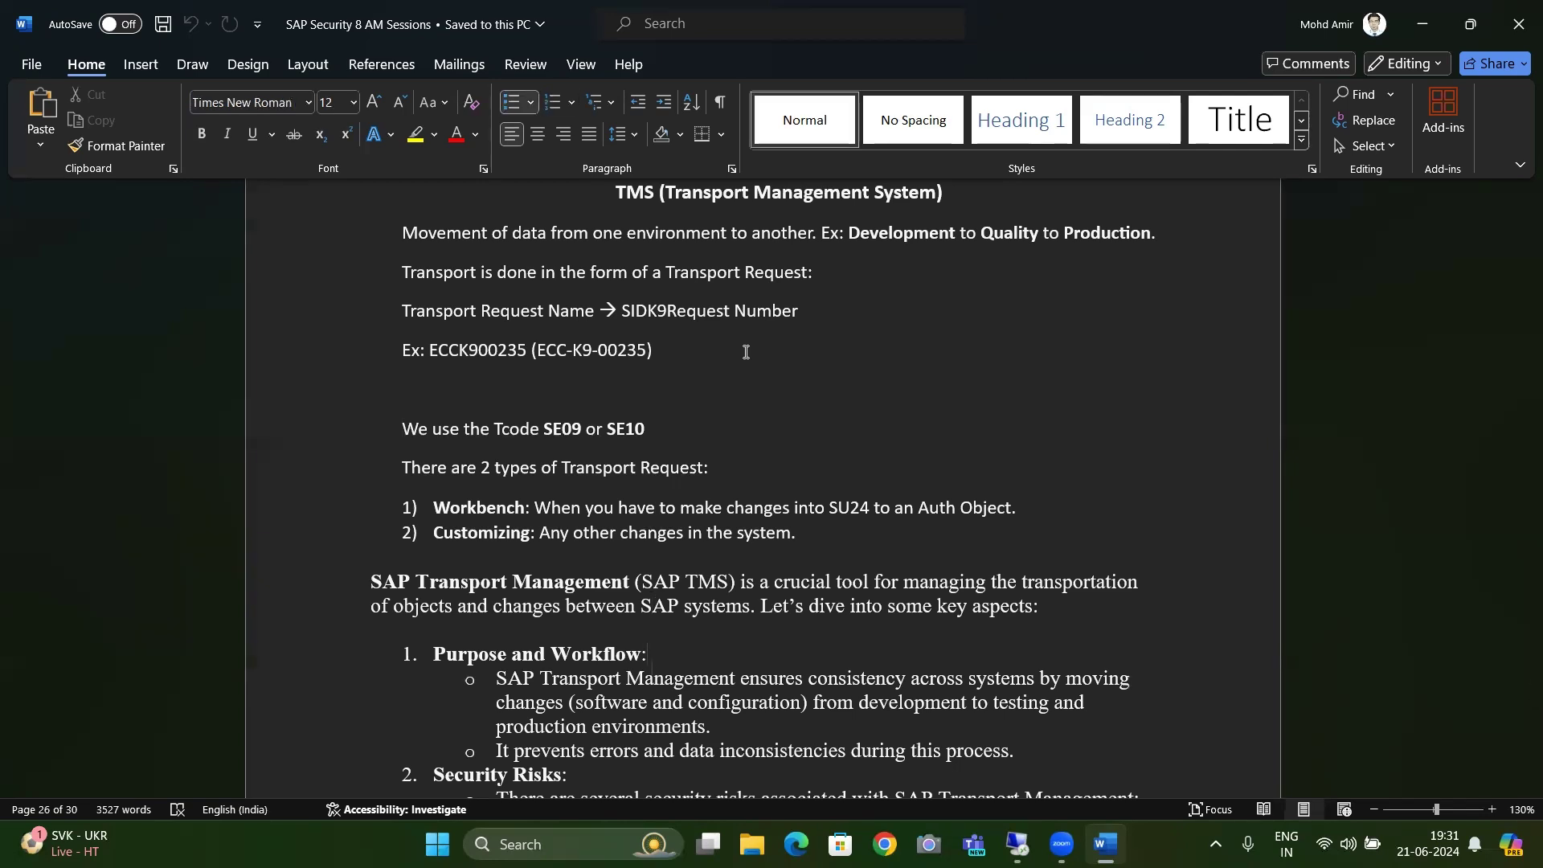
key(Down)
key(Down)
key(Down)
key(Down)
key(Down)
key(Down)
key(Down)
key(Down)
key(Down)
key(Down)
key(Down)
key(Down)
key(Down)
key(Down)
key(Down)
key(Up)
key(Up)
key(Up)
key(Up)
key(Up)
key(Up)
key(Up)
key(Up)
key(Up)
key(Up)
key(Up)
key(Up)
key(Up)
key(Up)
key(Up)
key(Up)
key(Up)
key(Up)
key(Up)
key(Up)
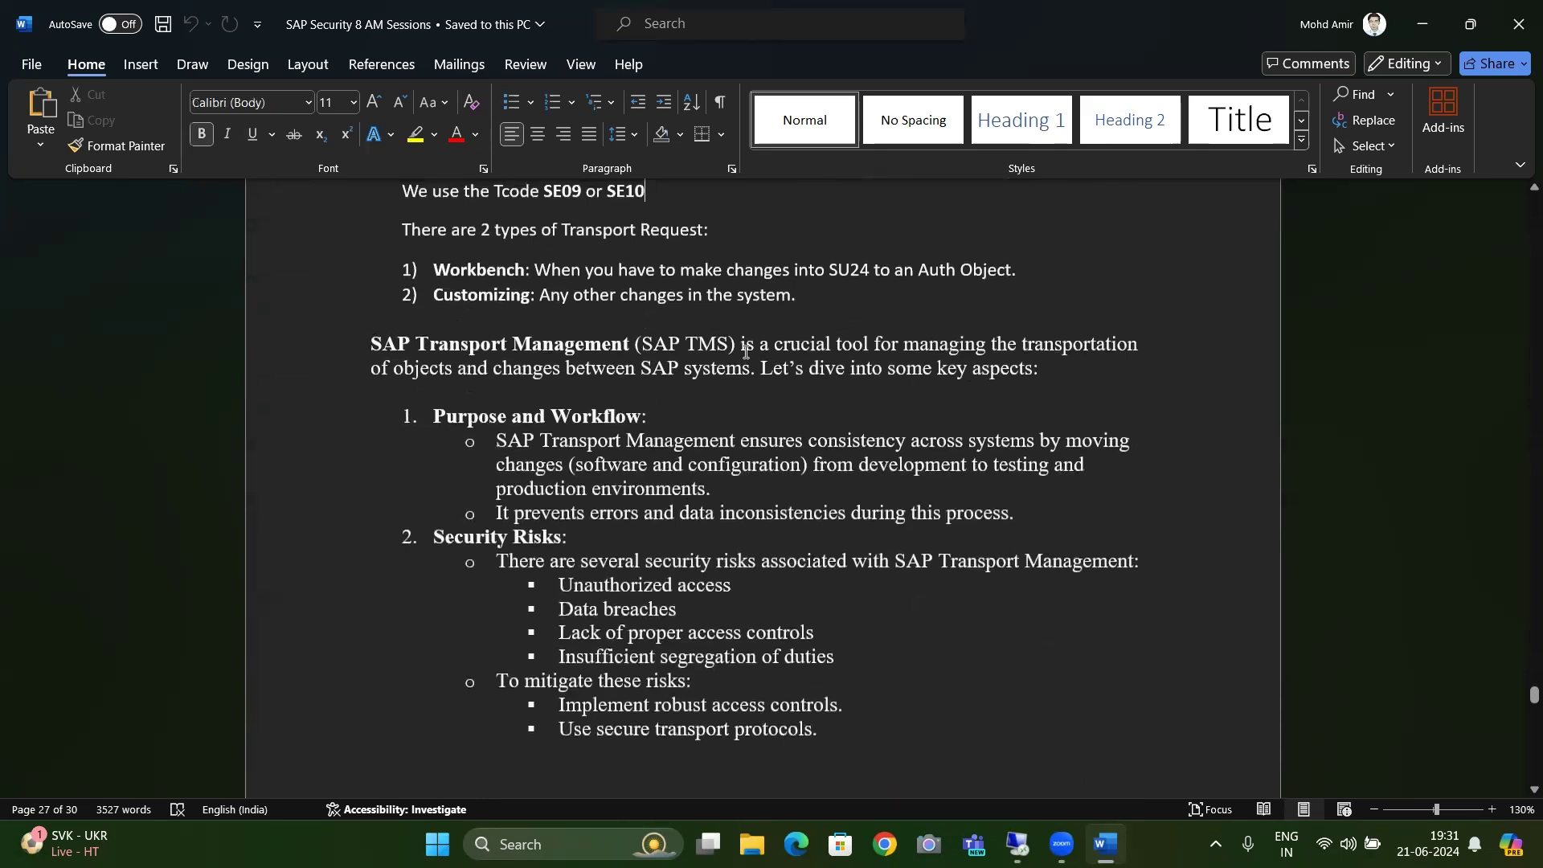
key(Up)
key(Up)
key(Up)
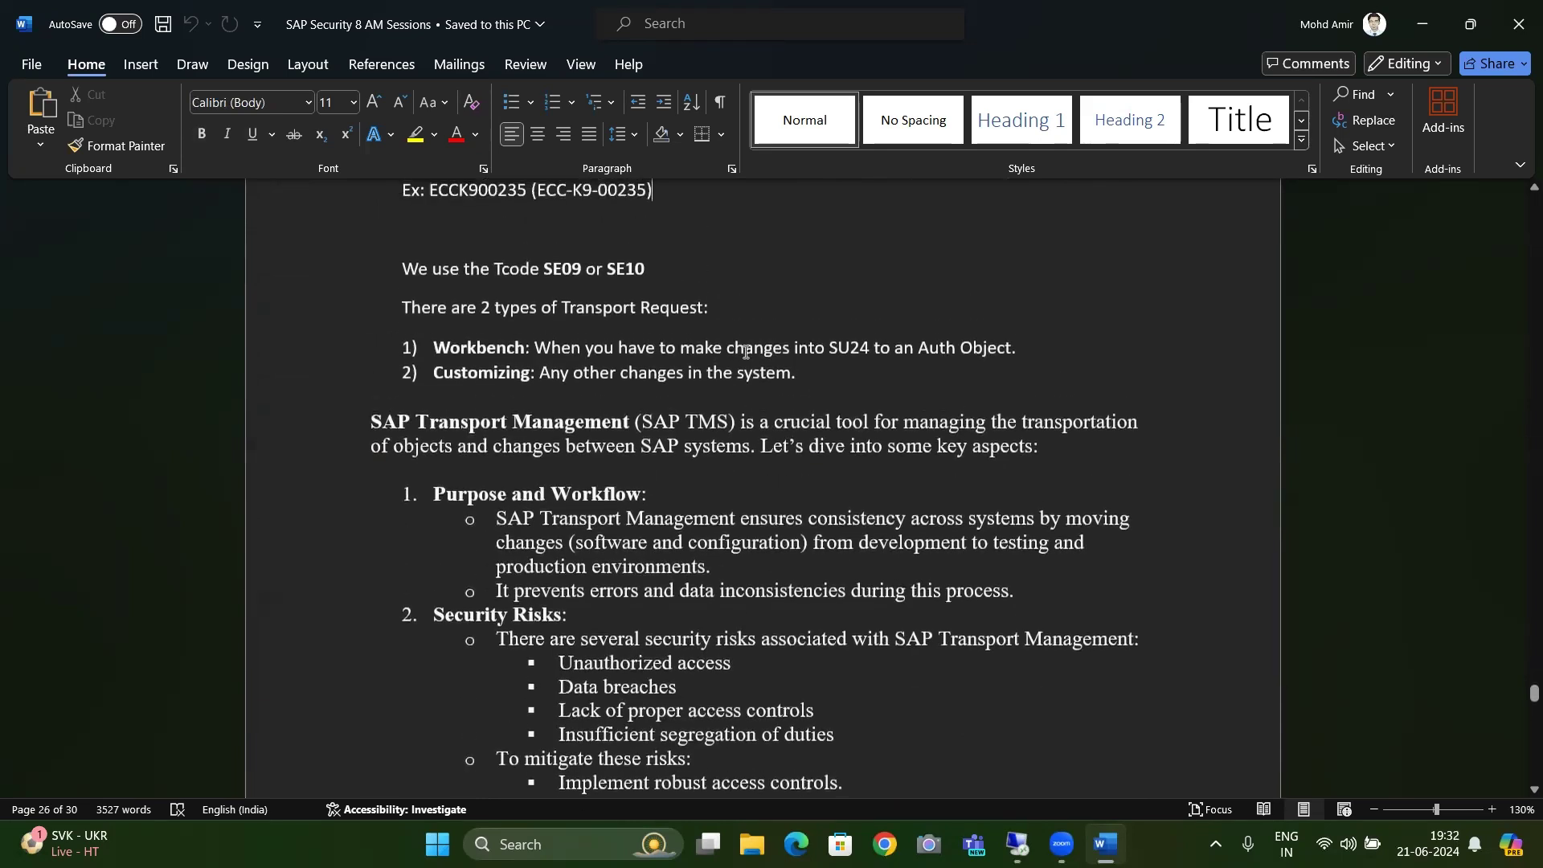
key(Up)
key(Up)
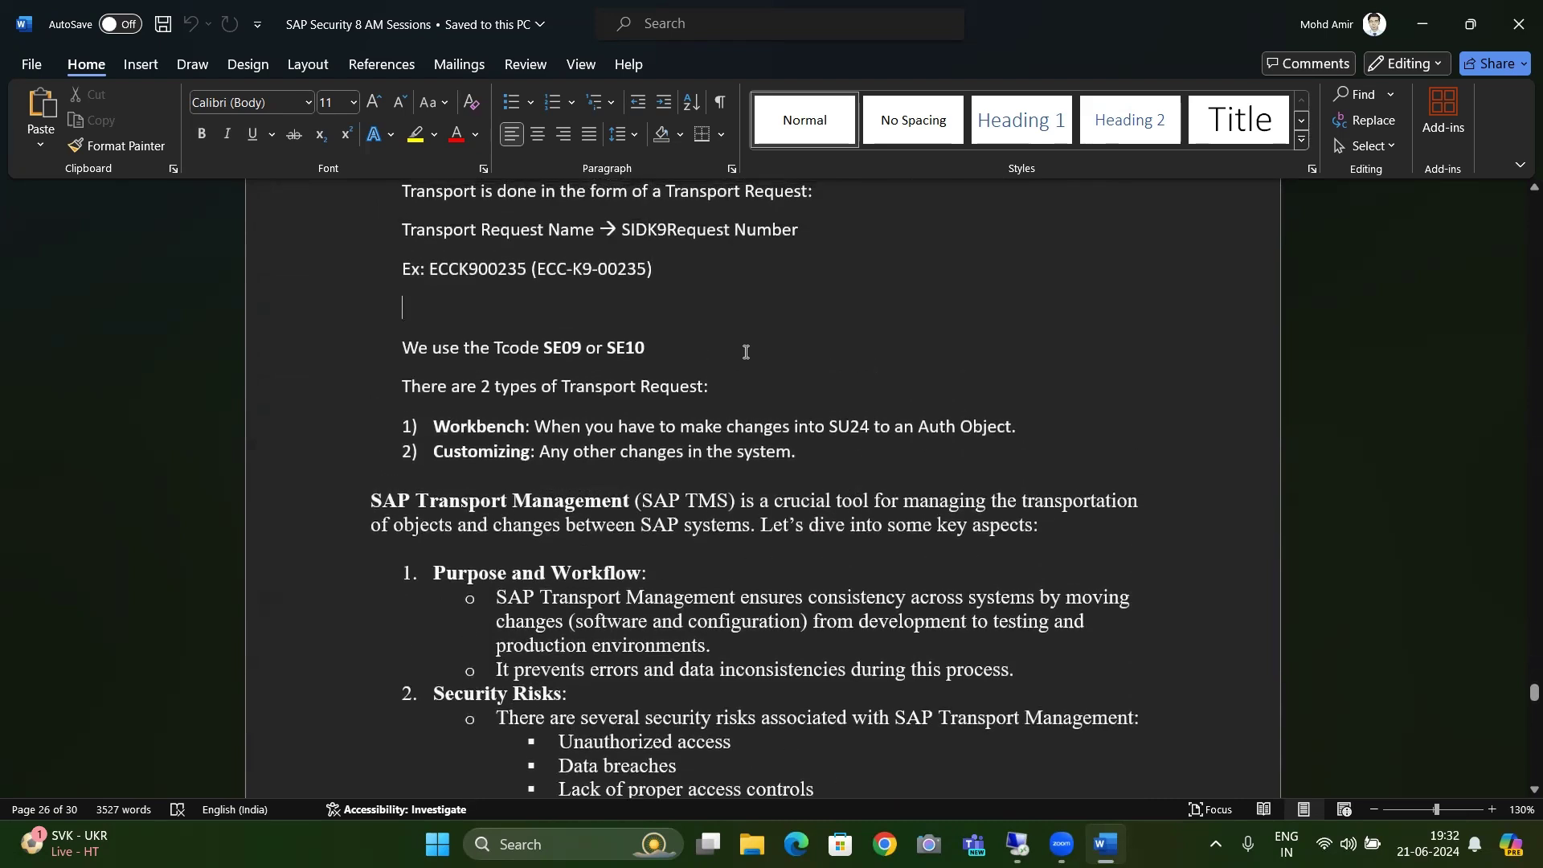
Examine the notes on the two types of transport request, Workbench and Customizing.
key(Down)
key(Down)
key(Down)
key(Up)
key(Up)
key(Up)
key(Down)
key(Down)
key(Down)
key(Up)
key(Up)
key(Down)
key(End)
key(Right)
key(Right)
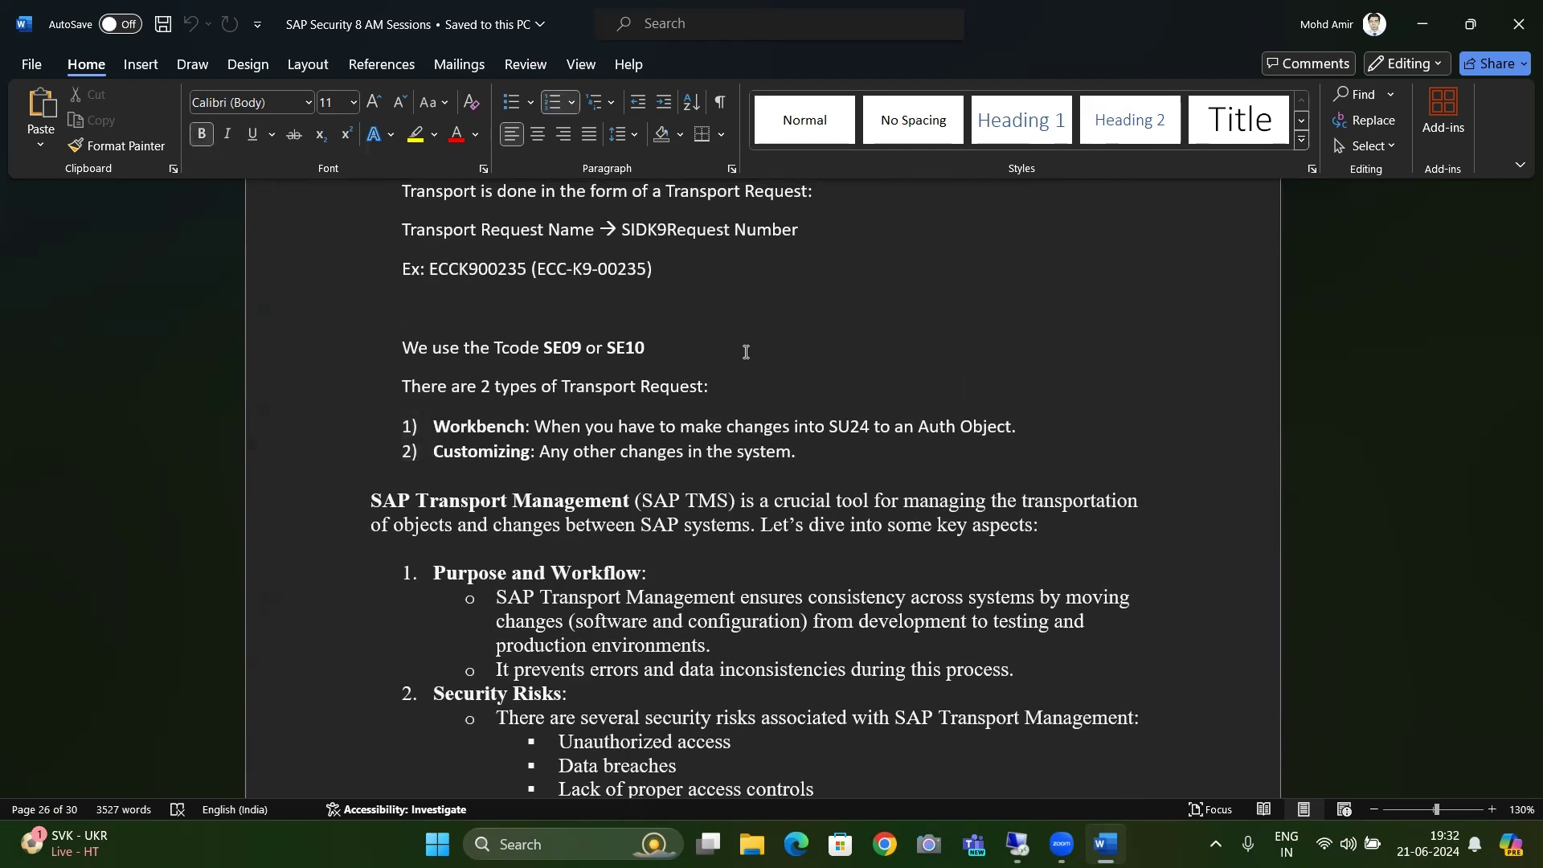
key(shift+Down)
key(shift+Down)
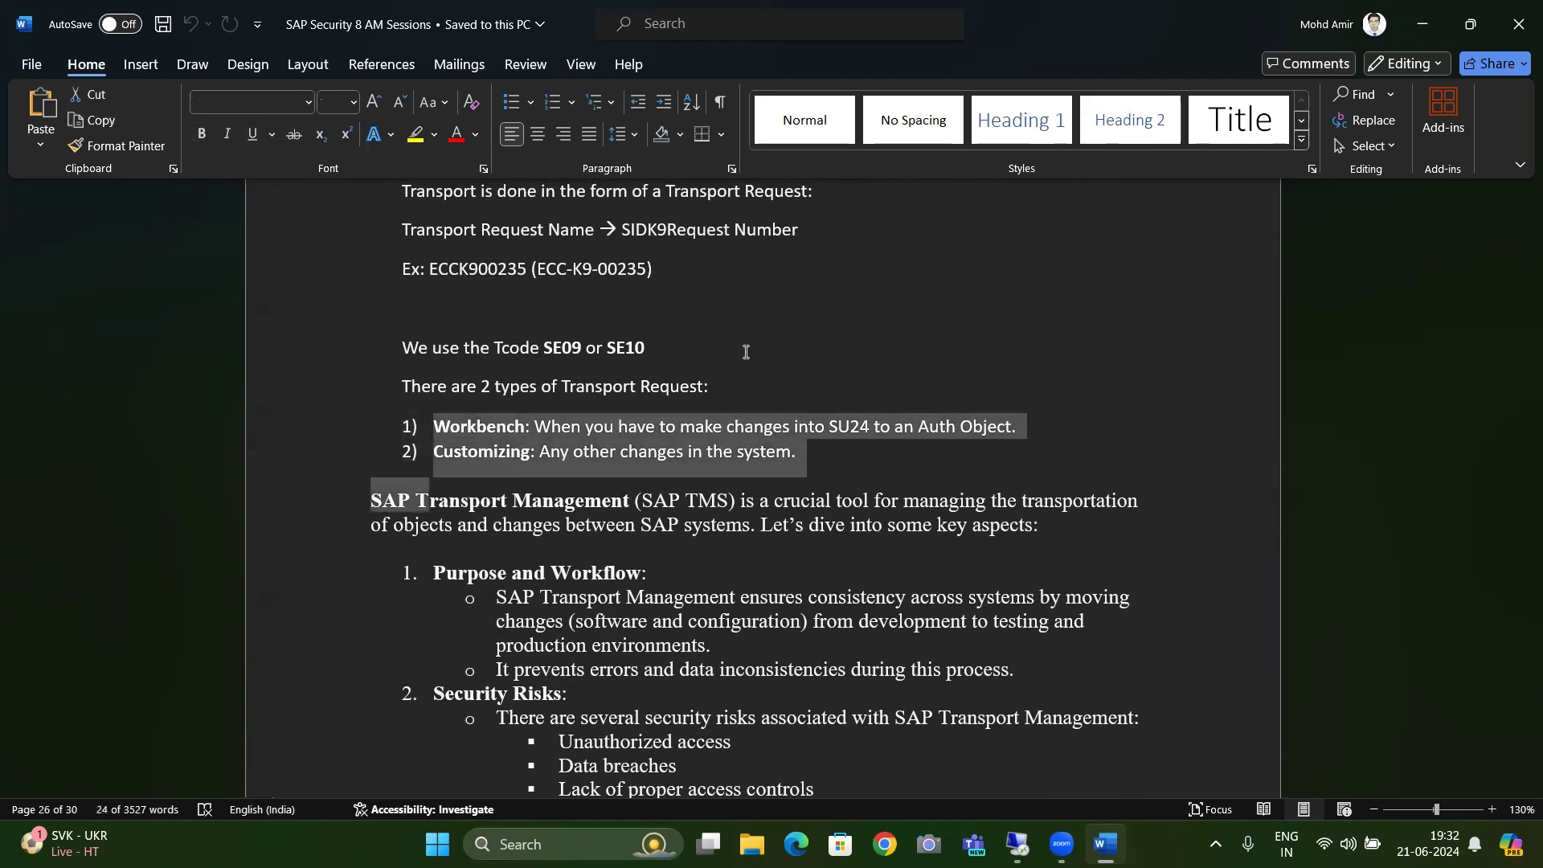
key(shift+Left)
key(shift+Left)
key(shift+Left)
key(shift+Left)
key(shift+Left)
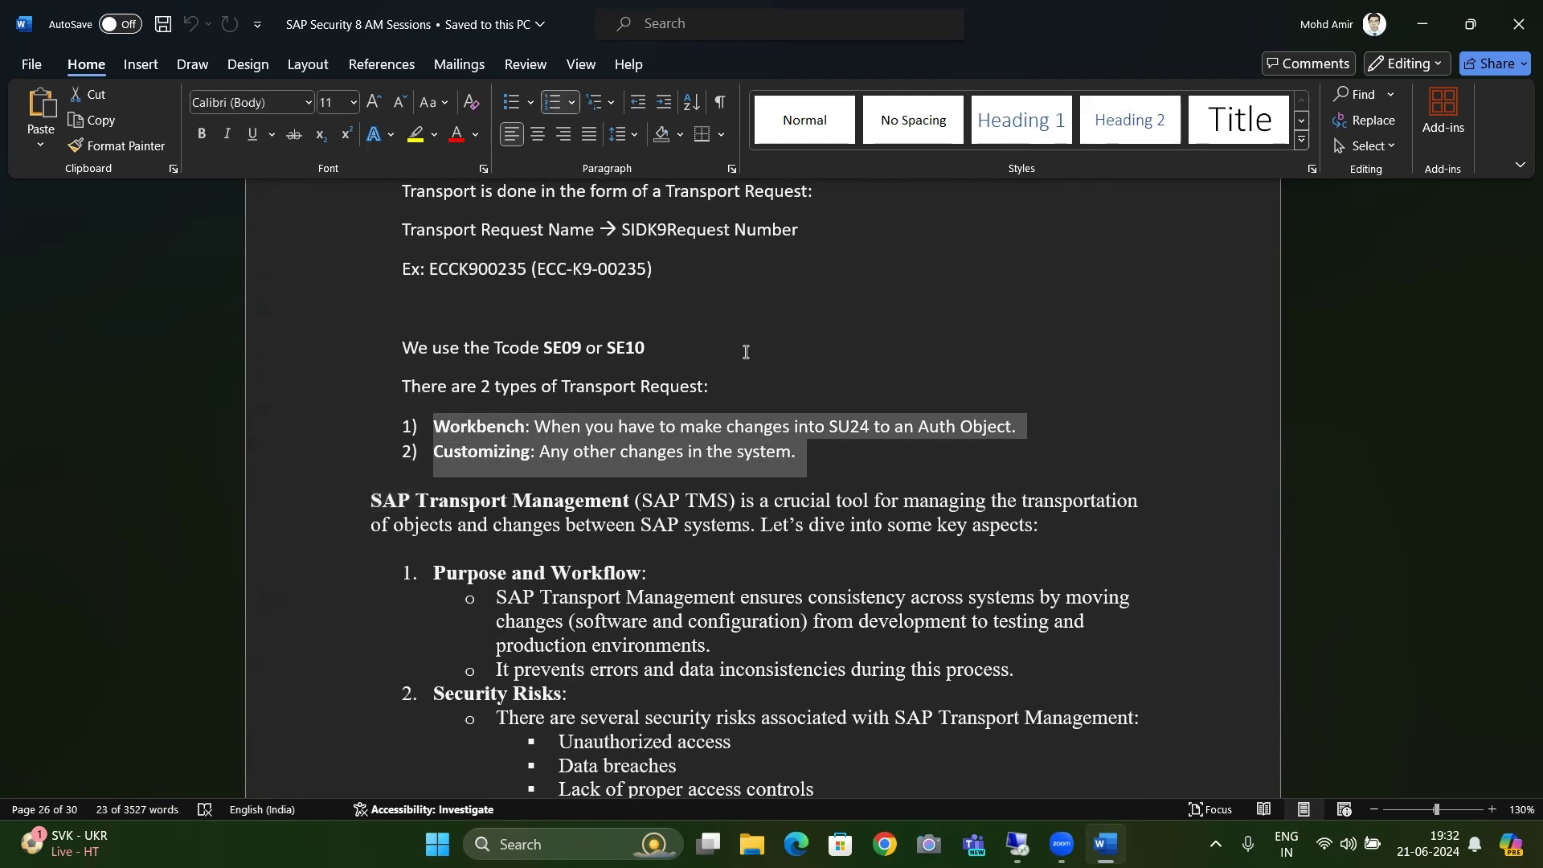
key(Right)
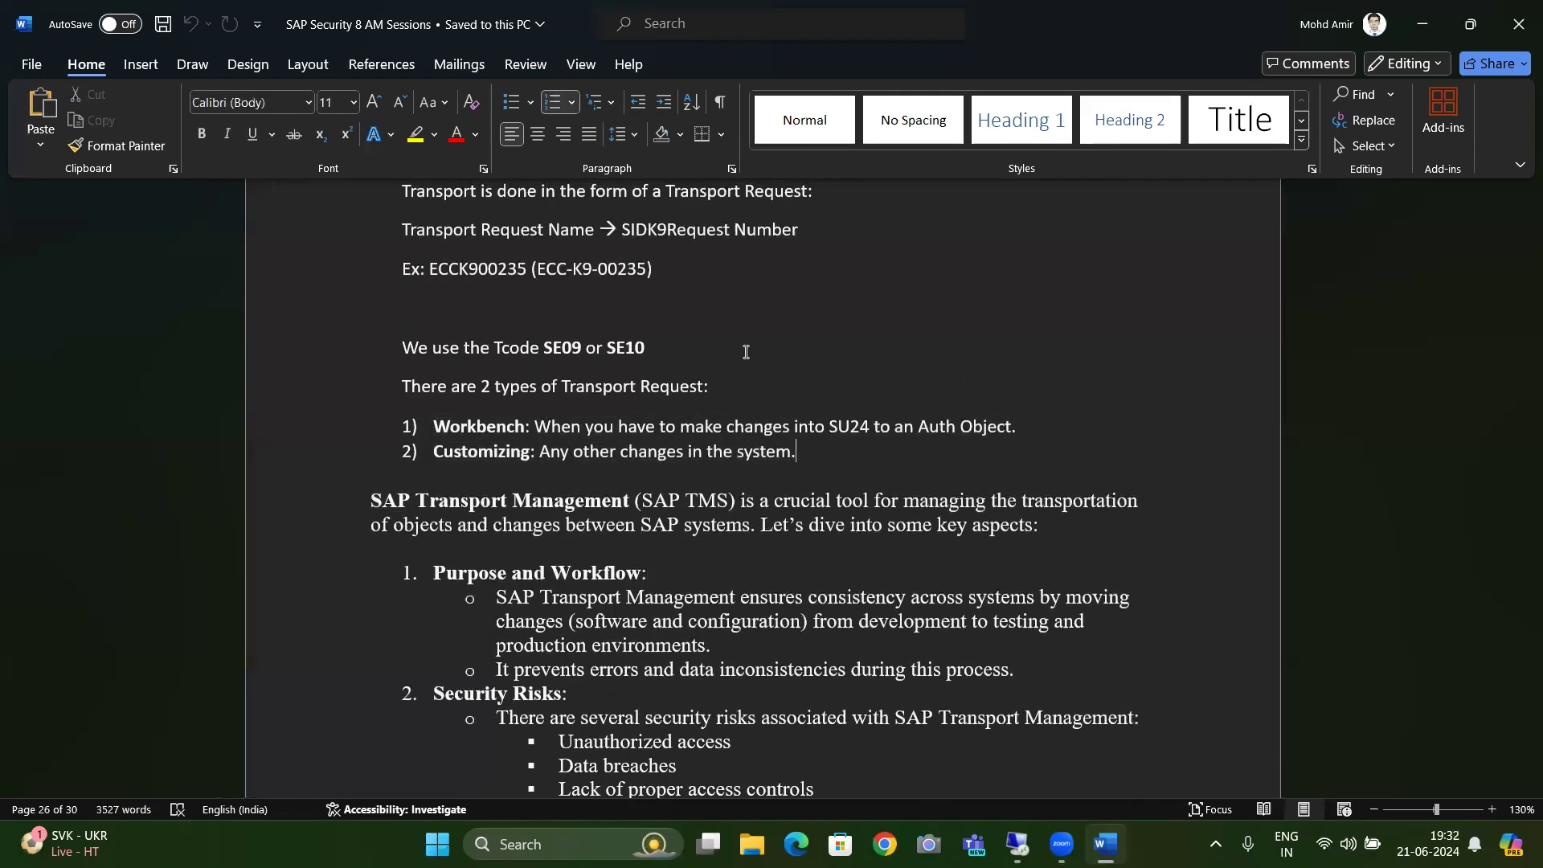
key(Down)
key(Up)
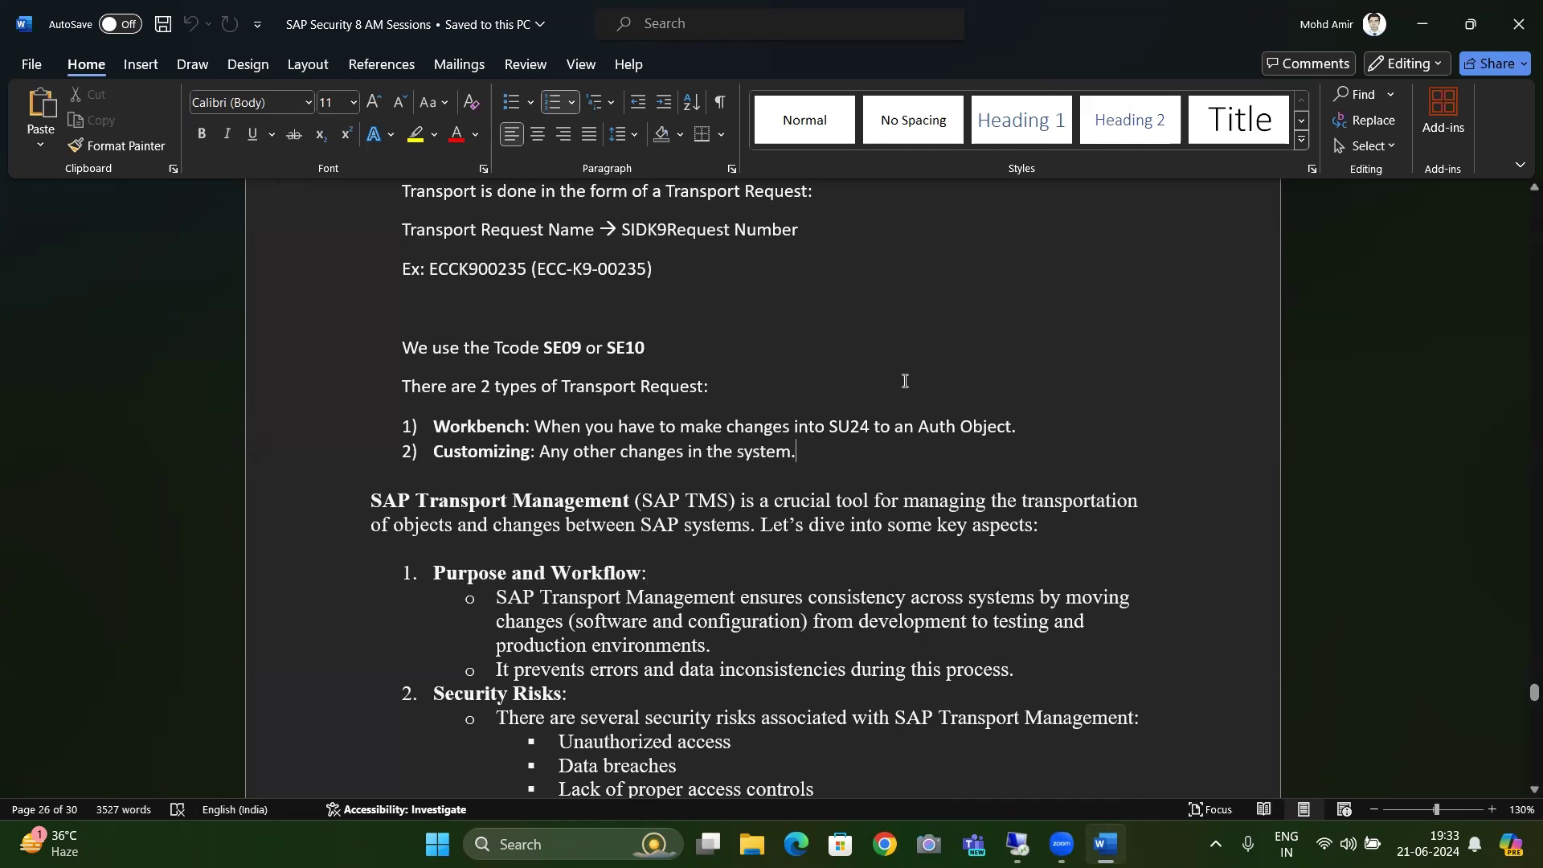
Make SU24 bold in the Workbench line of the notes and save the document.
drag(830, 429, 867, 427)
key(ctrl+b)
key(Down)
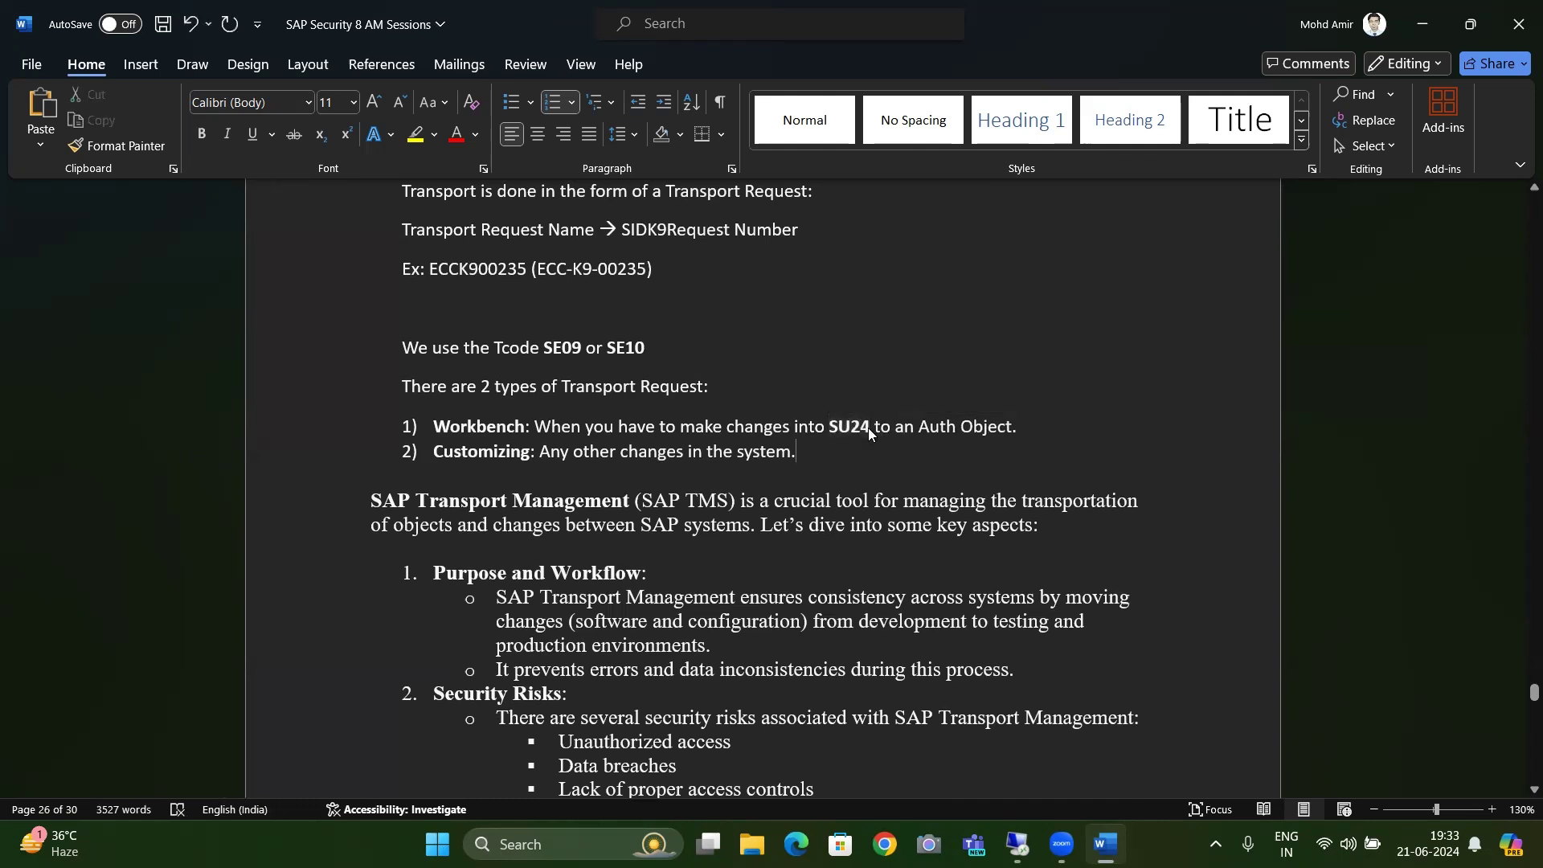
key(ctrl+s)
Switch back to the SAP remote desktop, close the Display Request S4HK900187 session and try to open transaction su24.
click(1016, 843)
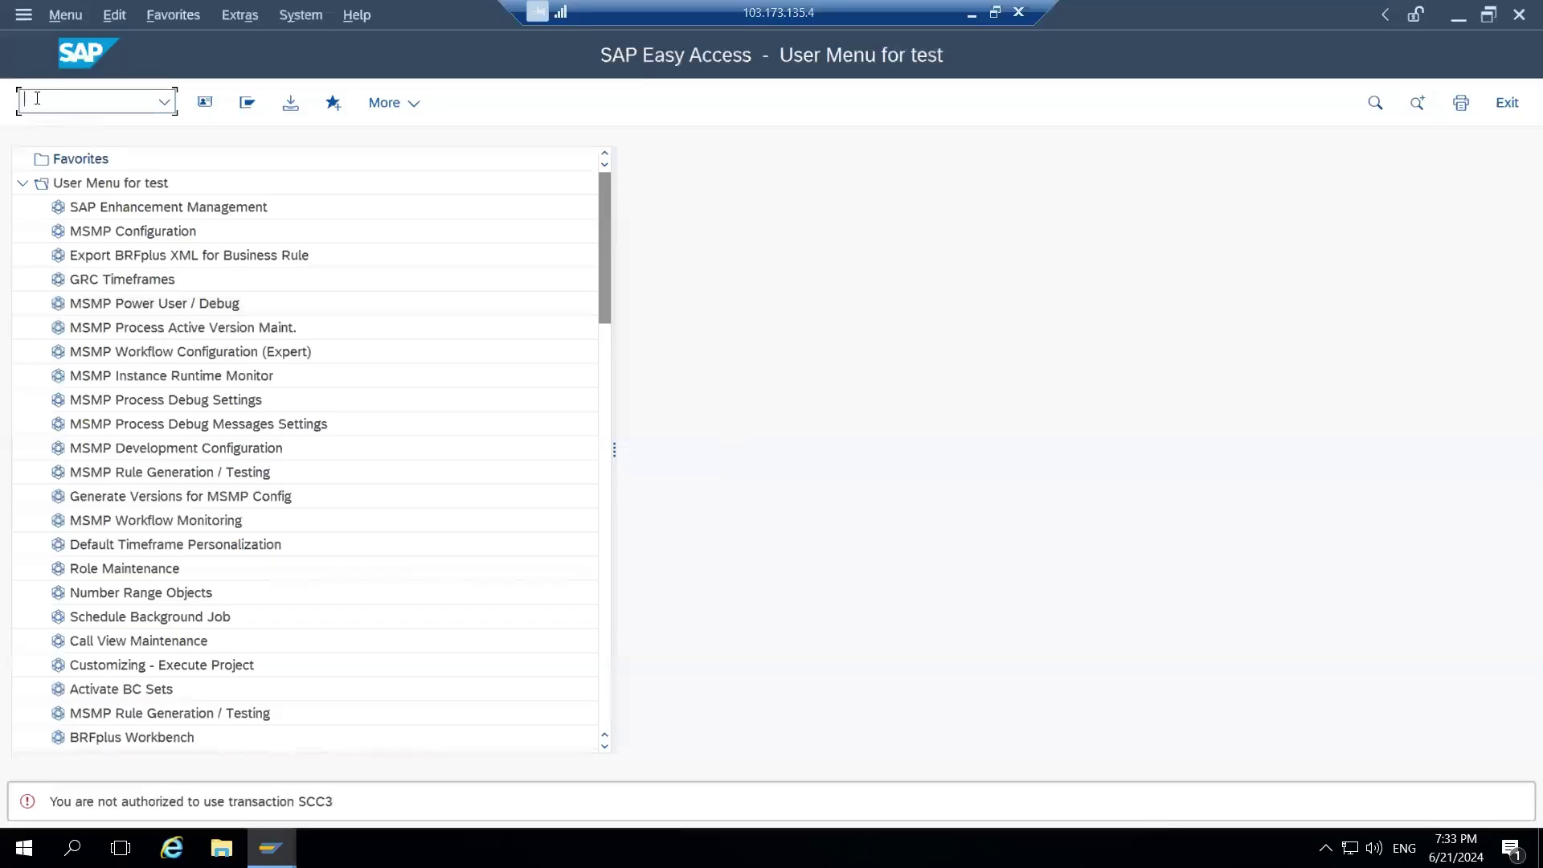
mouse_move(271, 847)
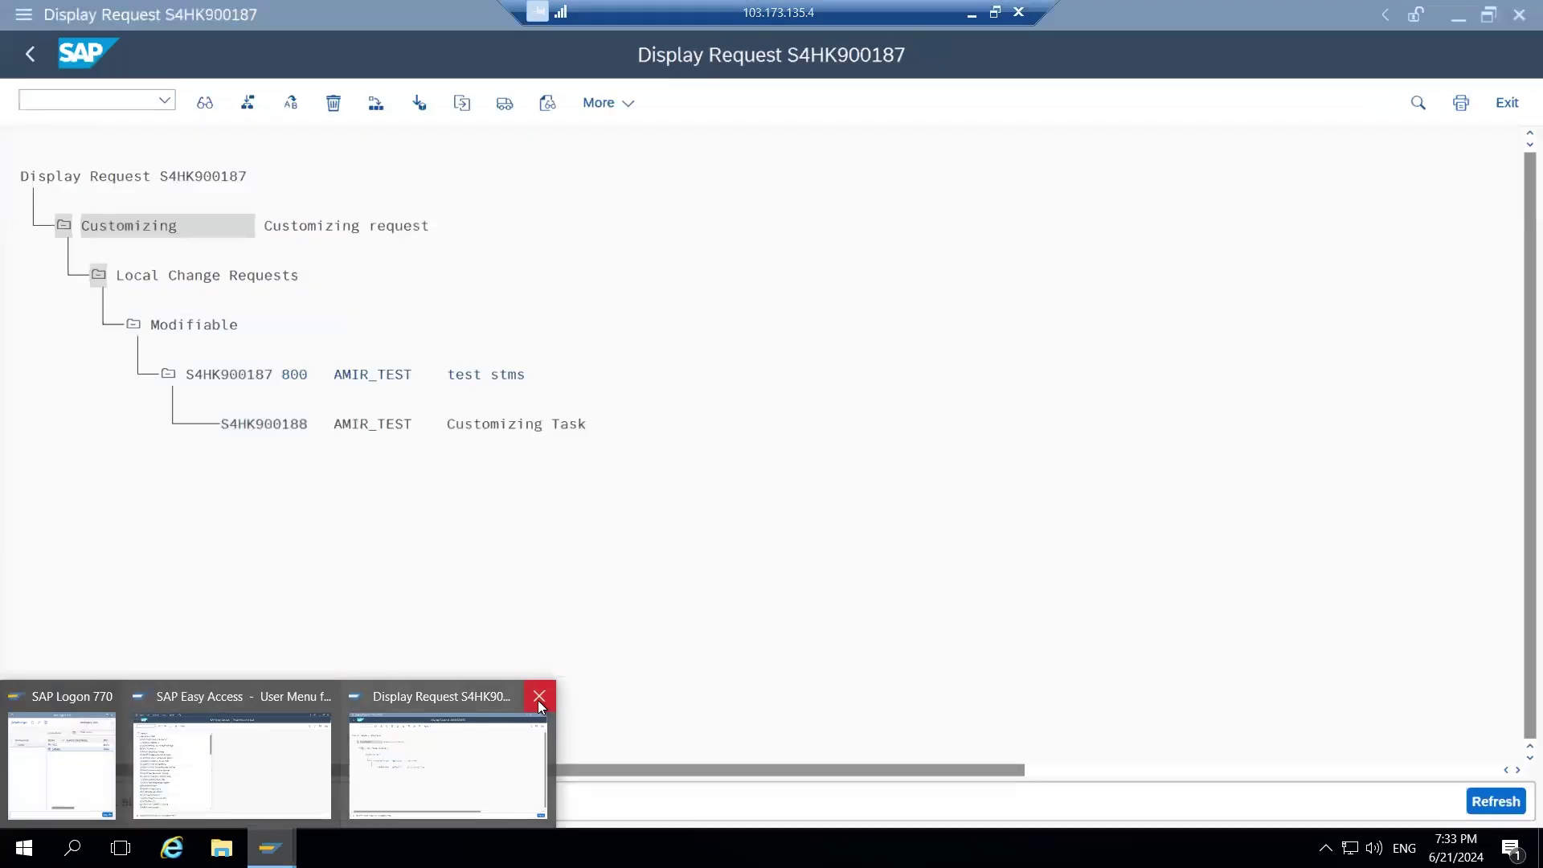
click(537, 700)
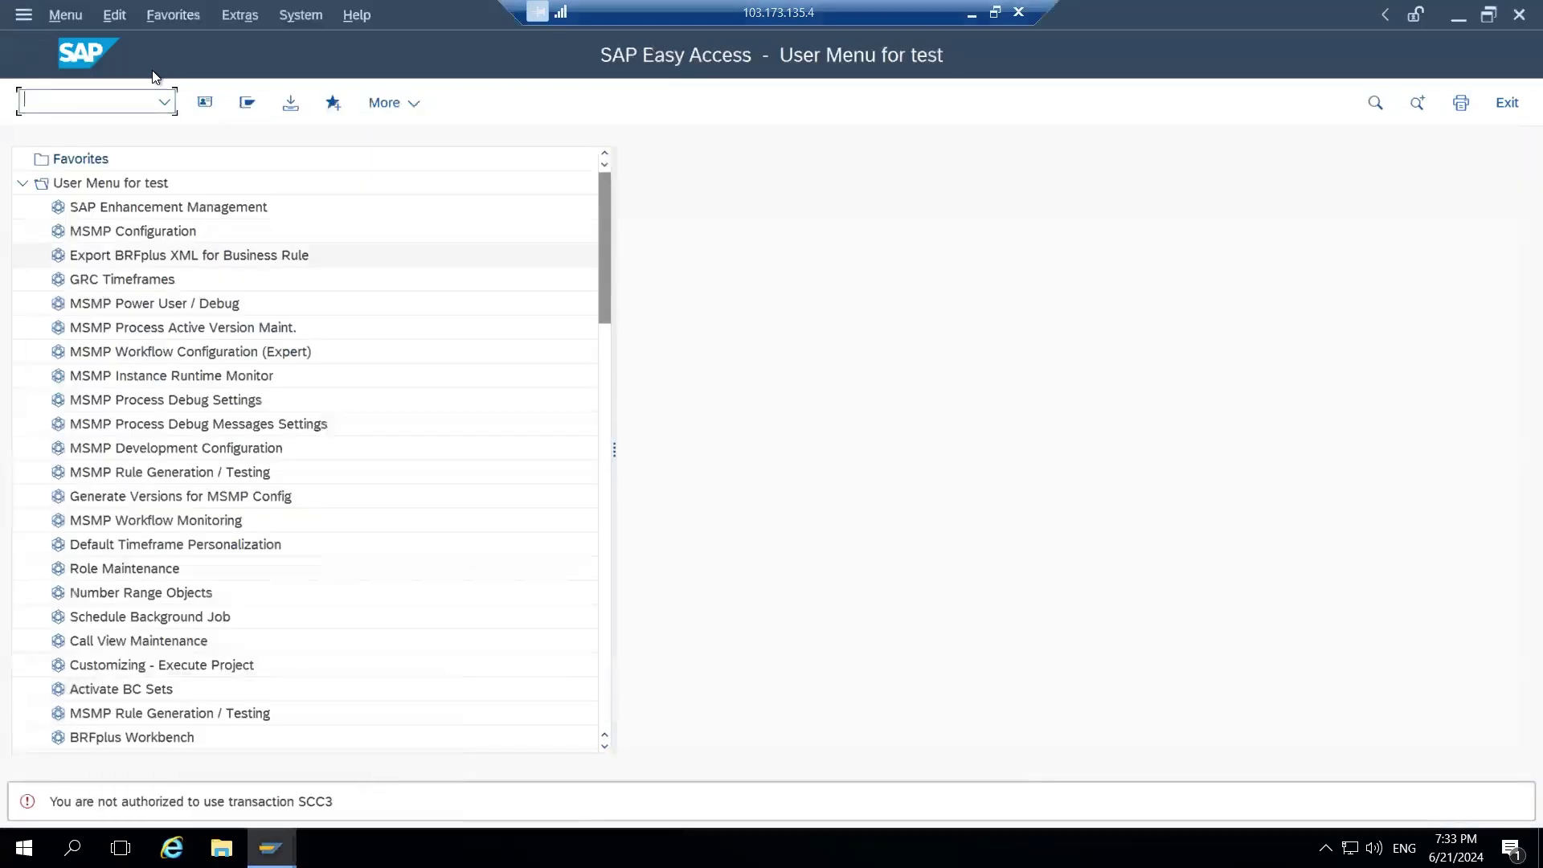
text(su24)
key(Return)
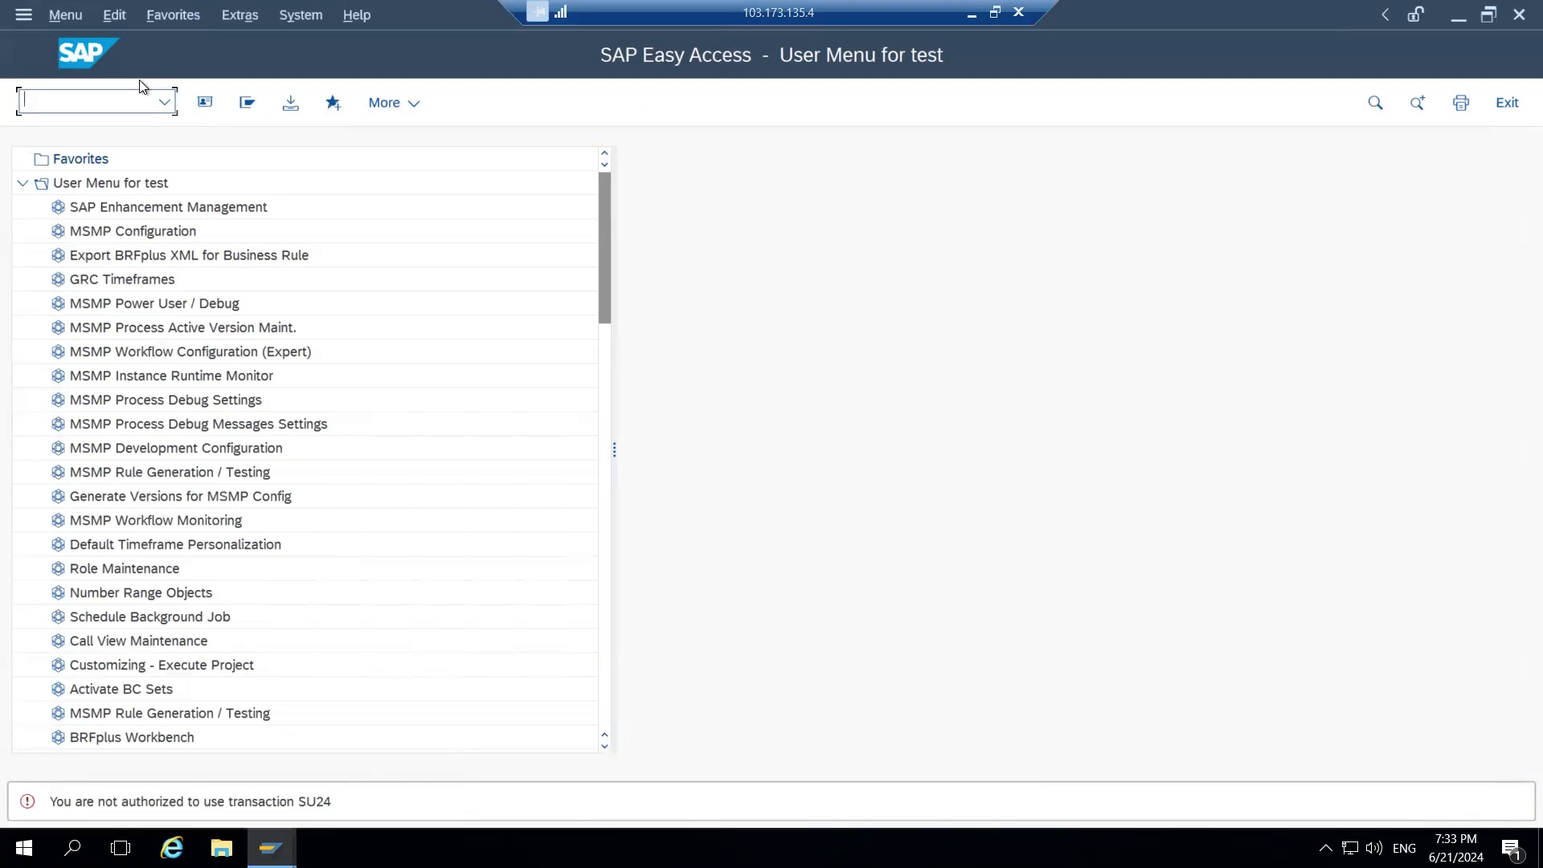
Open role maintenance with transaction pfcg and start creating the single role X:TEST:STMS.
text(pfcg)
key(Return)
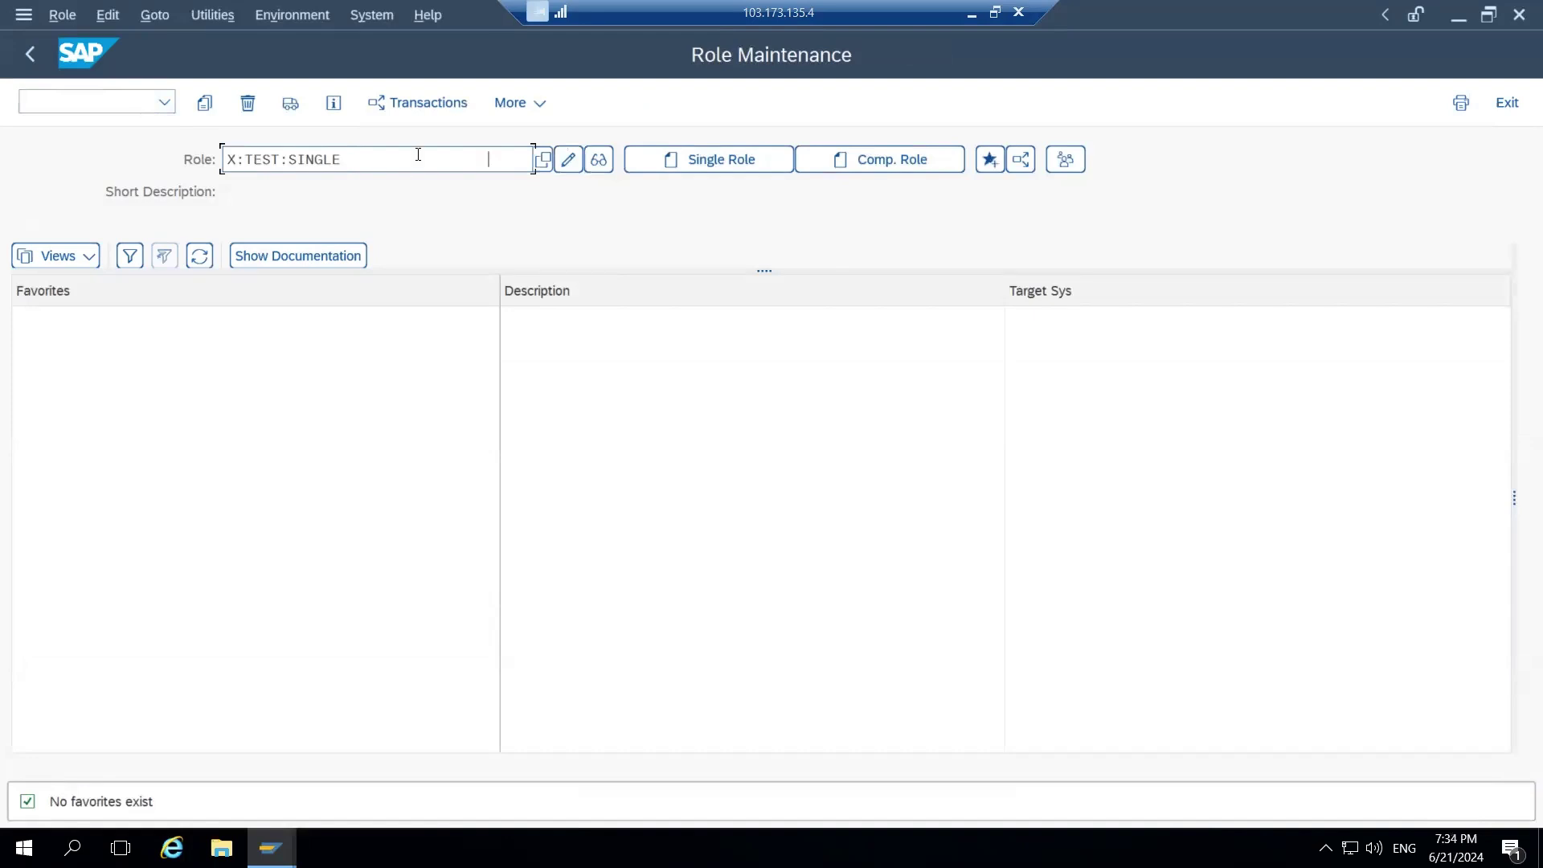
click(343, 149)
click(326, 168)
key(BackSpace)
key(BackSpace)
key(BackSpace)
key(BackSpace)
key(BackSpace)
key(BackSpace)
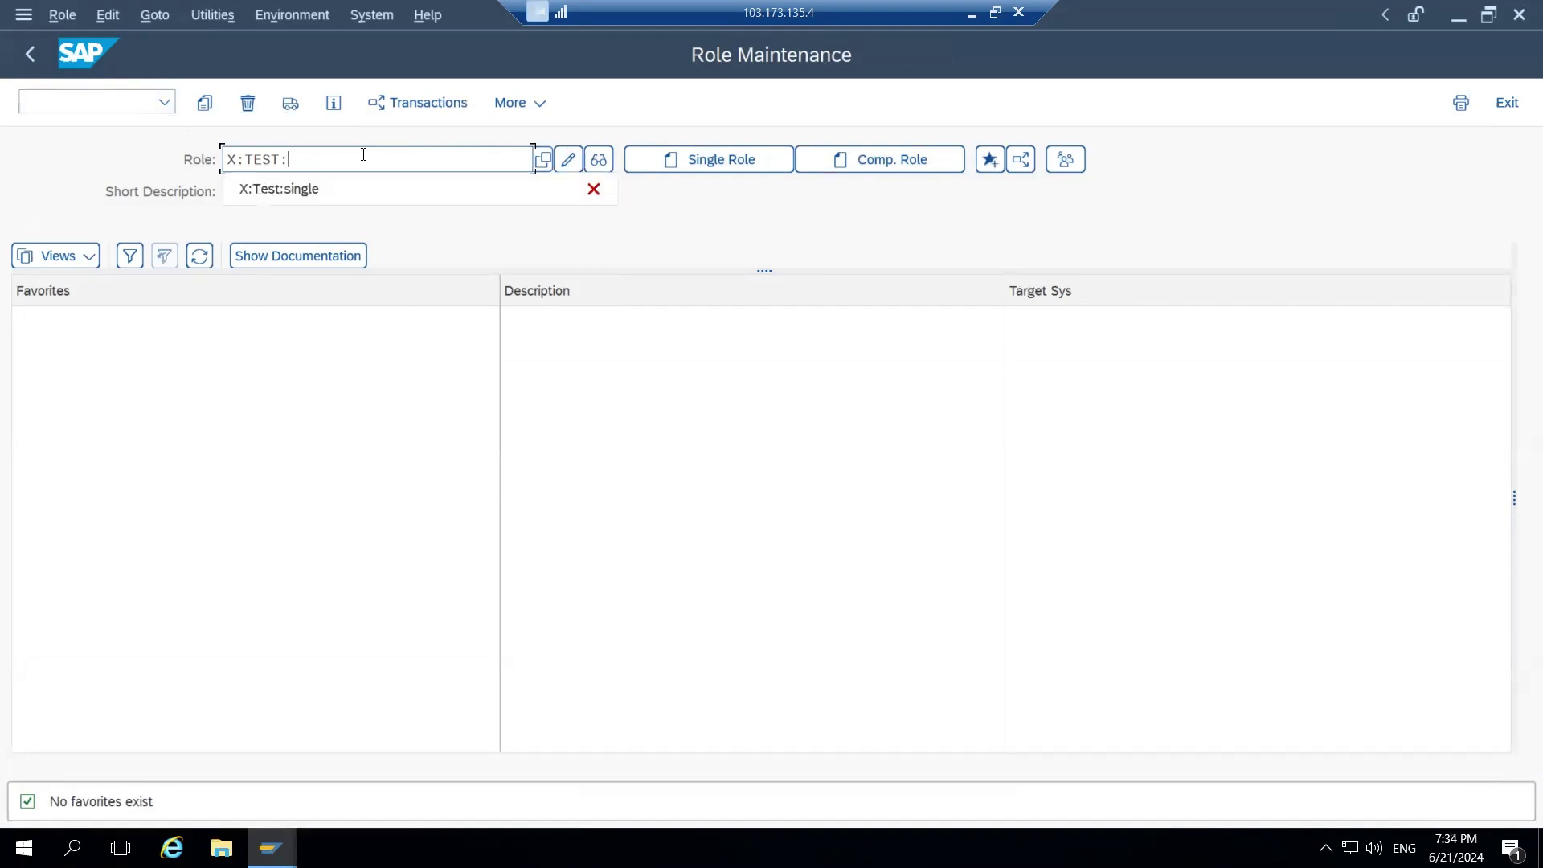
text(STMS)
click(664, 161)
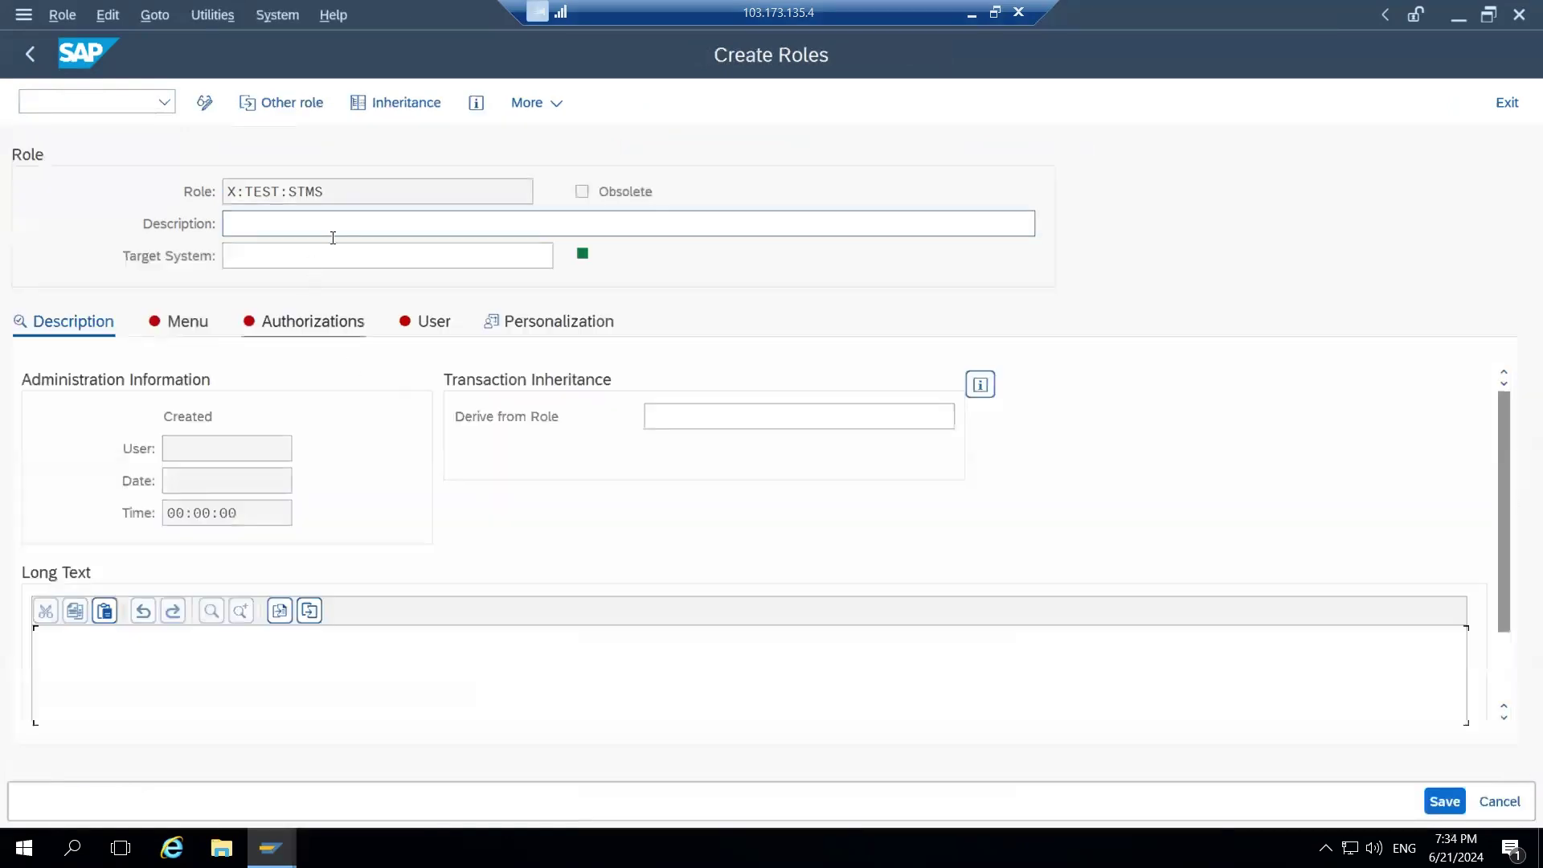
Give the role the description "to test transport system" and save it.
text(to test transport system)
click(1444, 800)
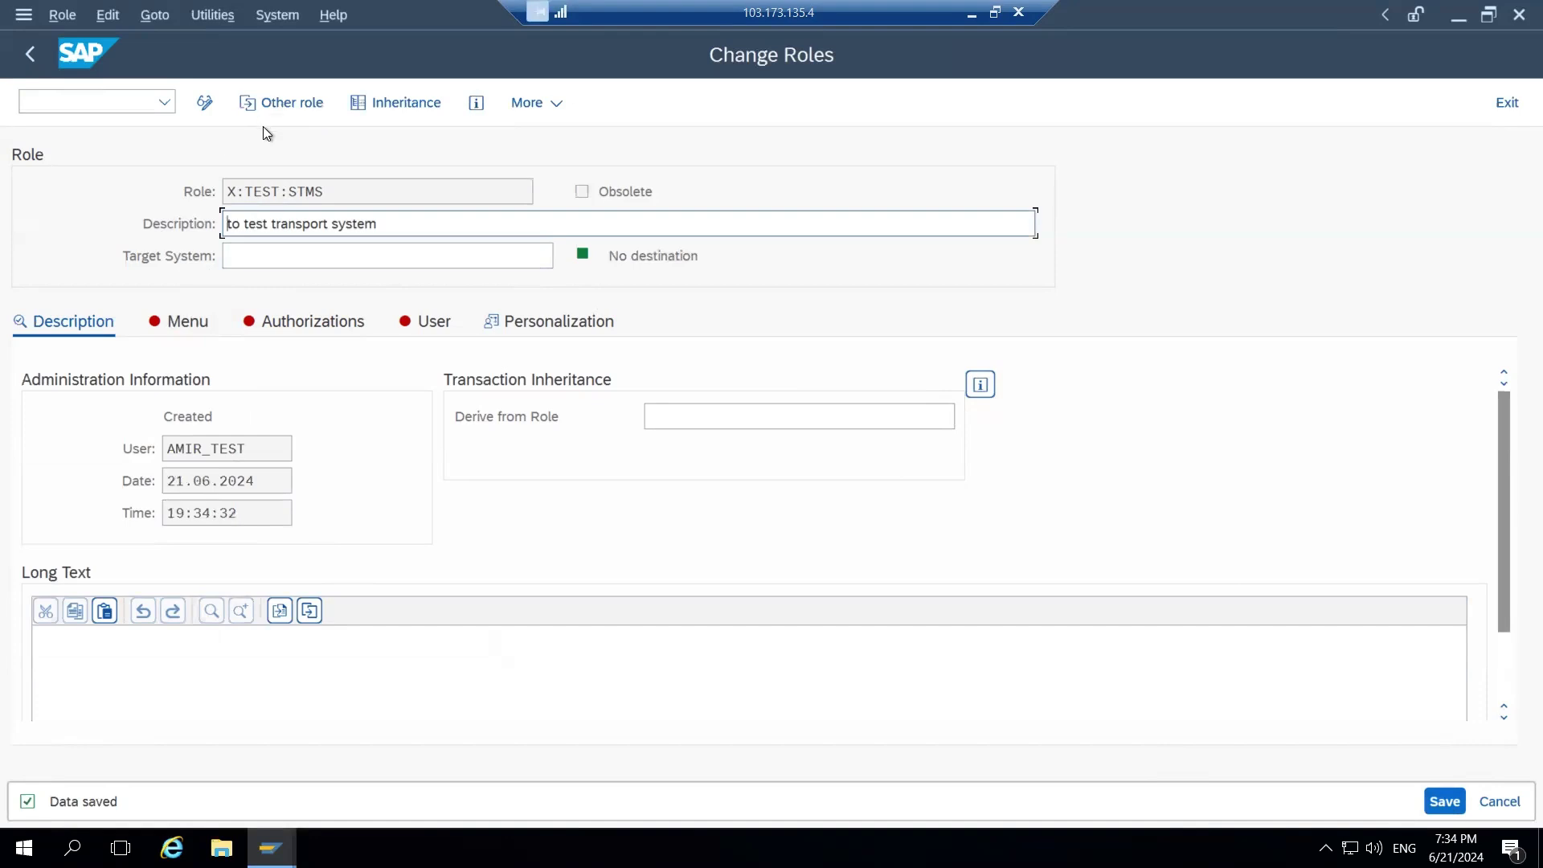
Start assigning transactions to the role menu and enter SE09 as the first transaction code.
click(181, 322)
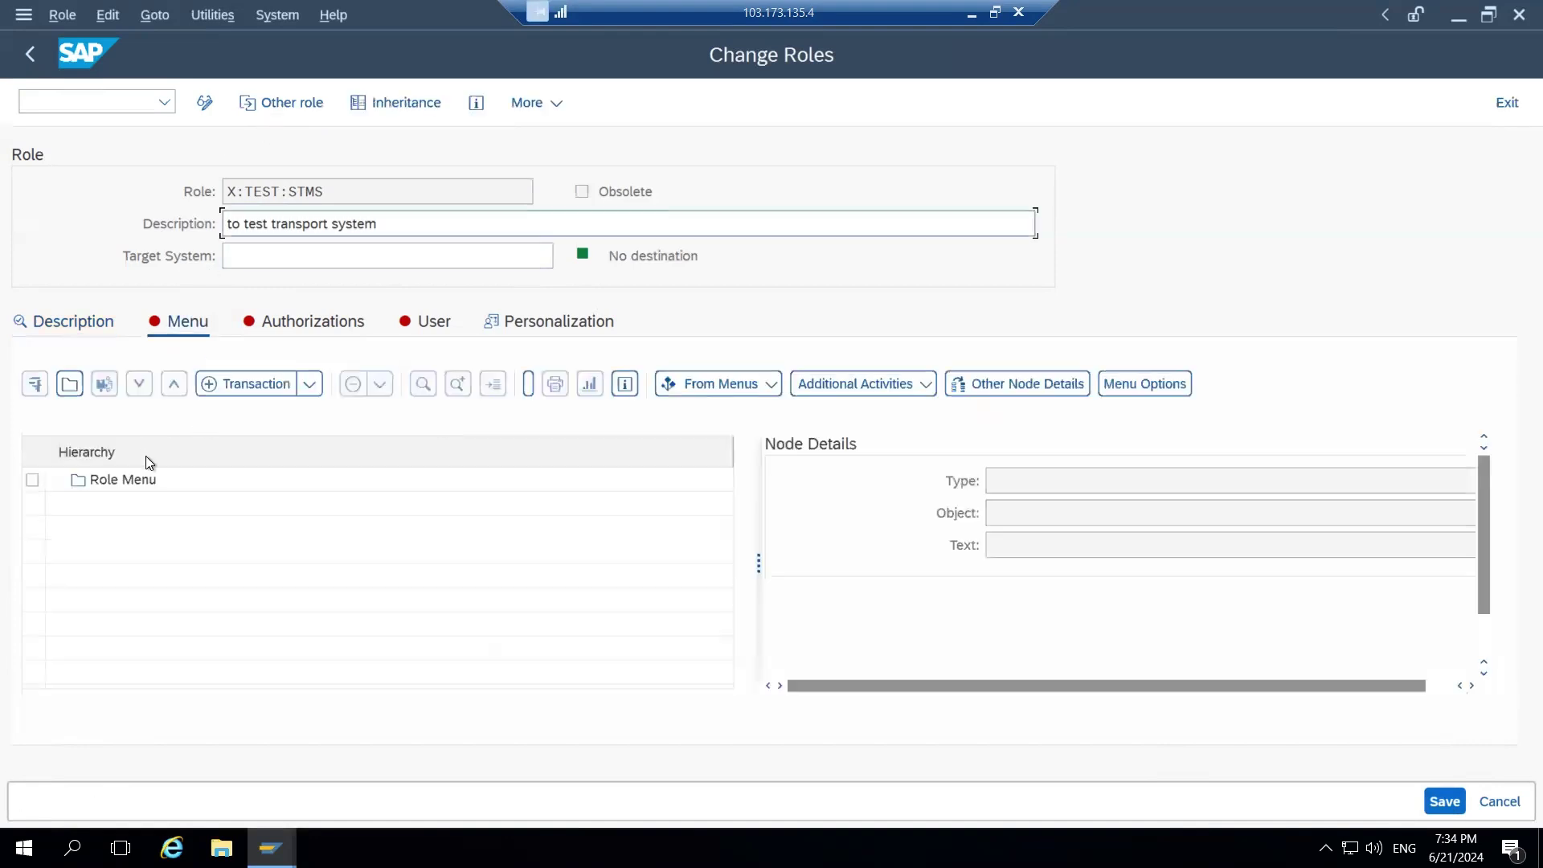
click(260, 383)
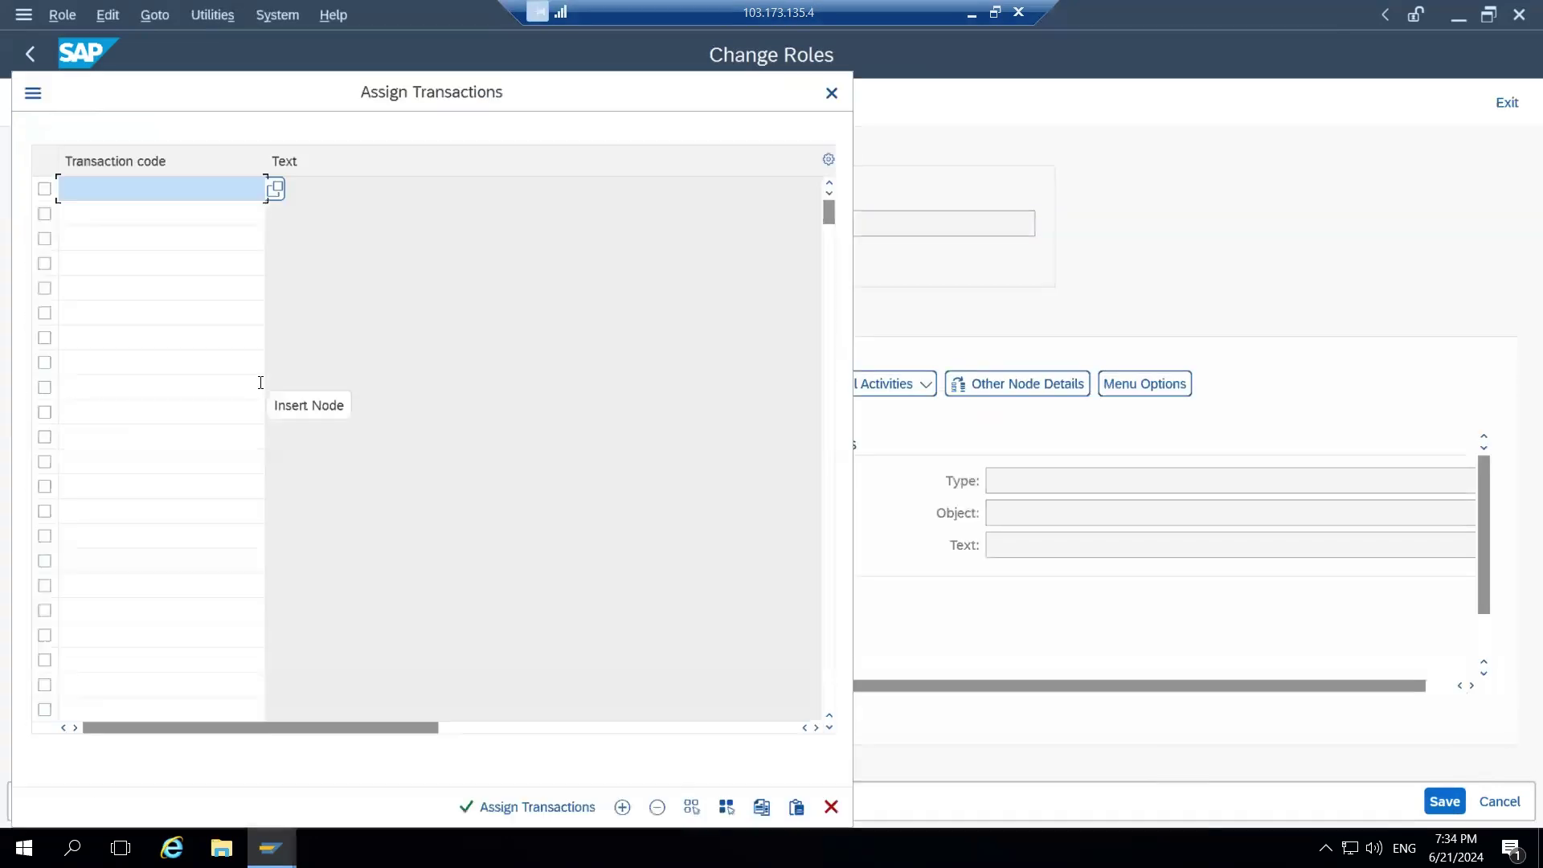
text(SE)
key(Return)
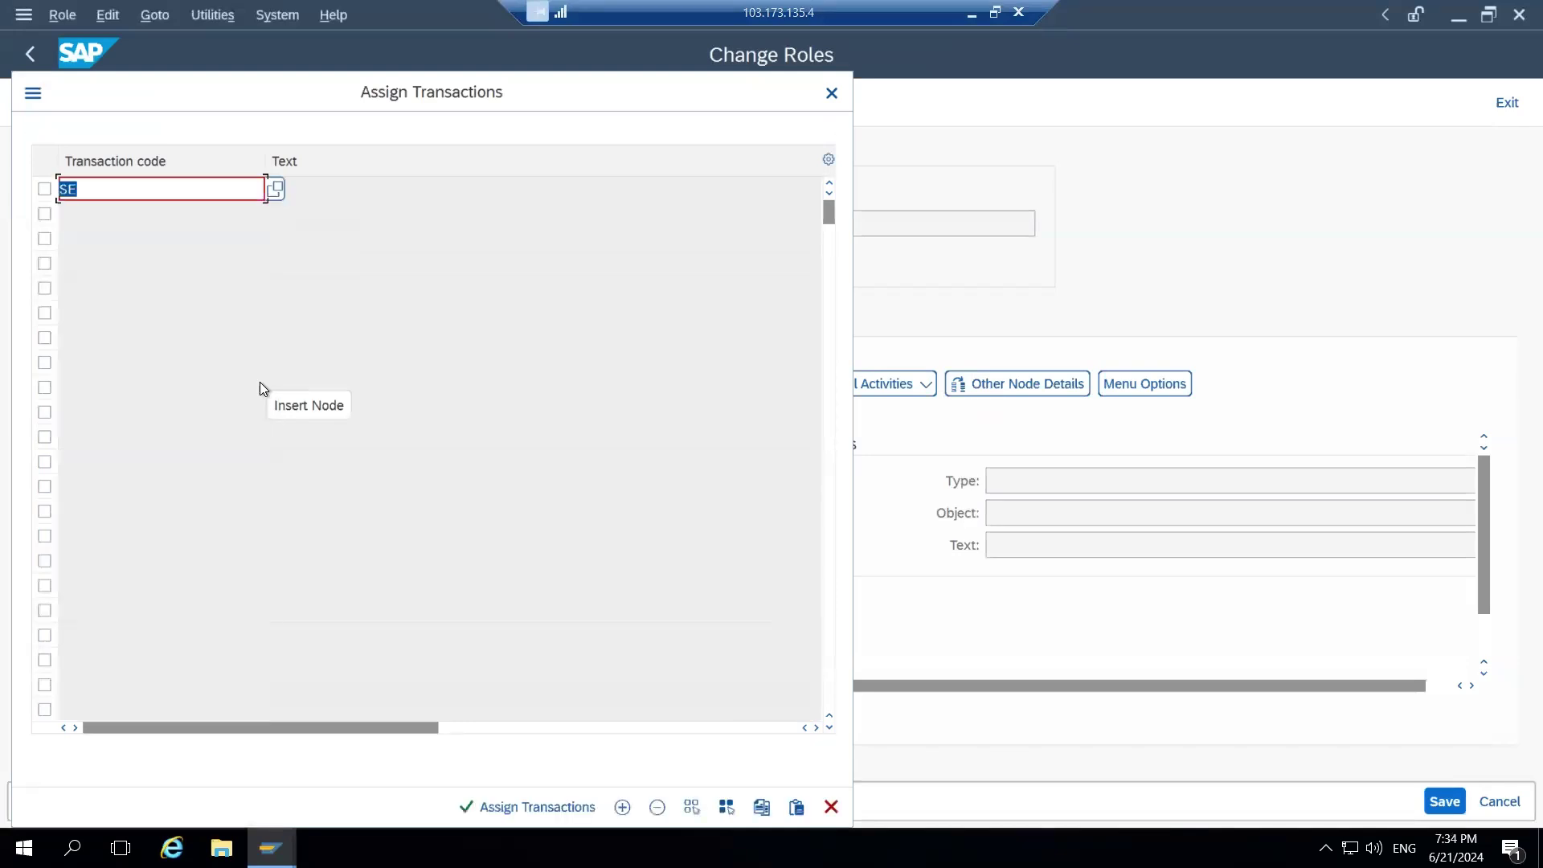
key(Right)
key(Right)
text(09)
key(Return)
key(Down)
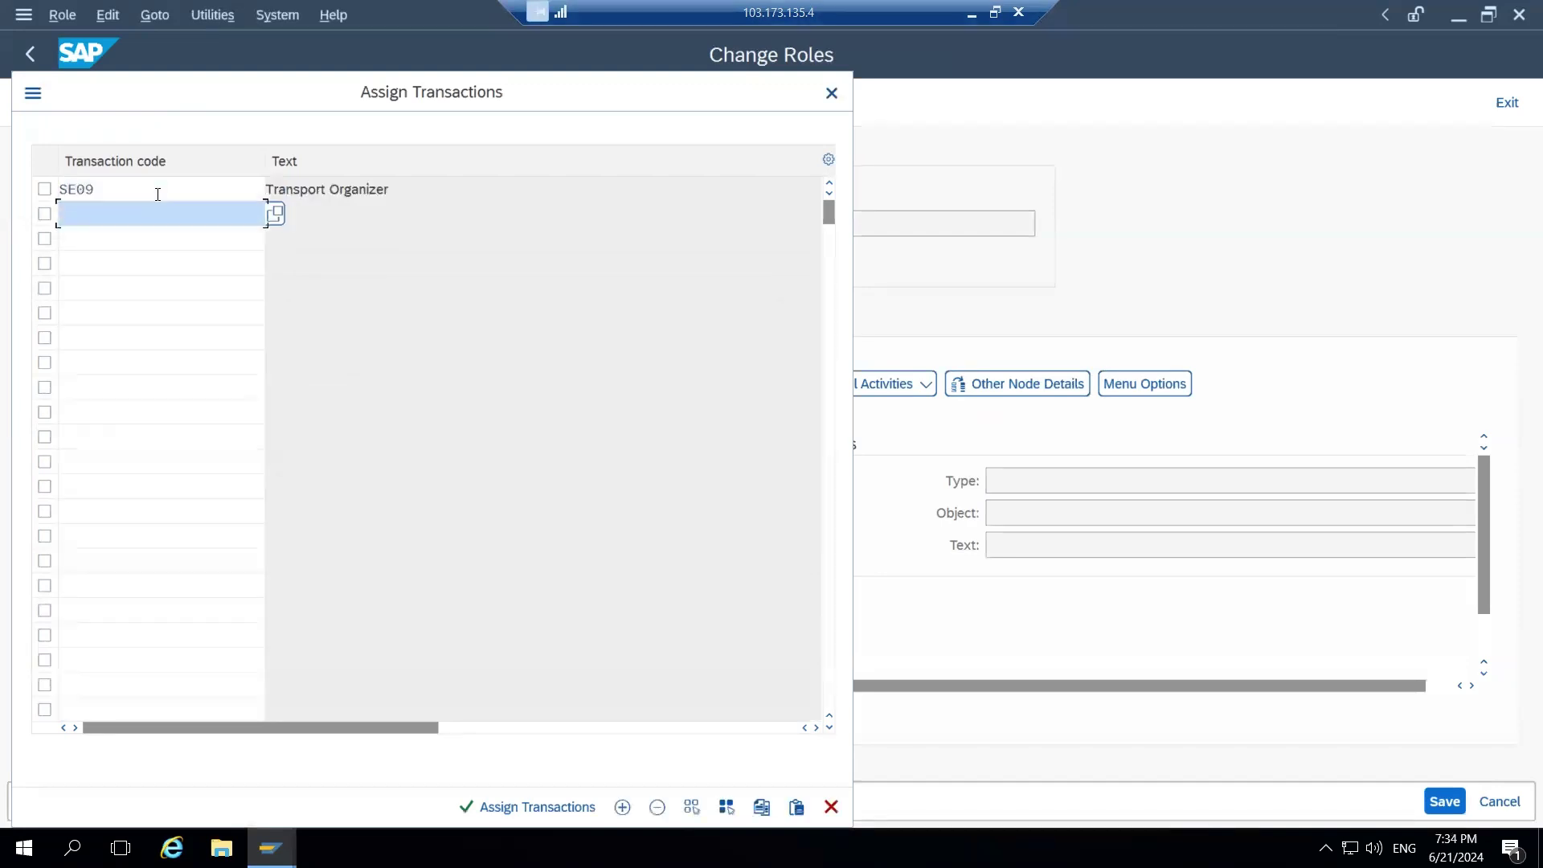
Add the transaction codes SE10, STMS and SCC1 to the list of transactions to assign.
text(SE10)
key(Return)
key(Down)
text(STMS)
key(Return)
key(Down)
text(SCC!)
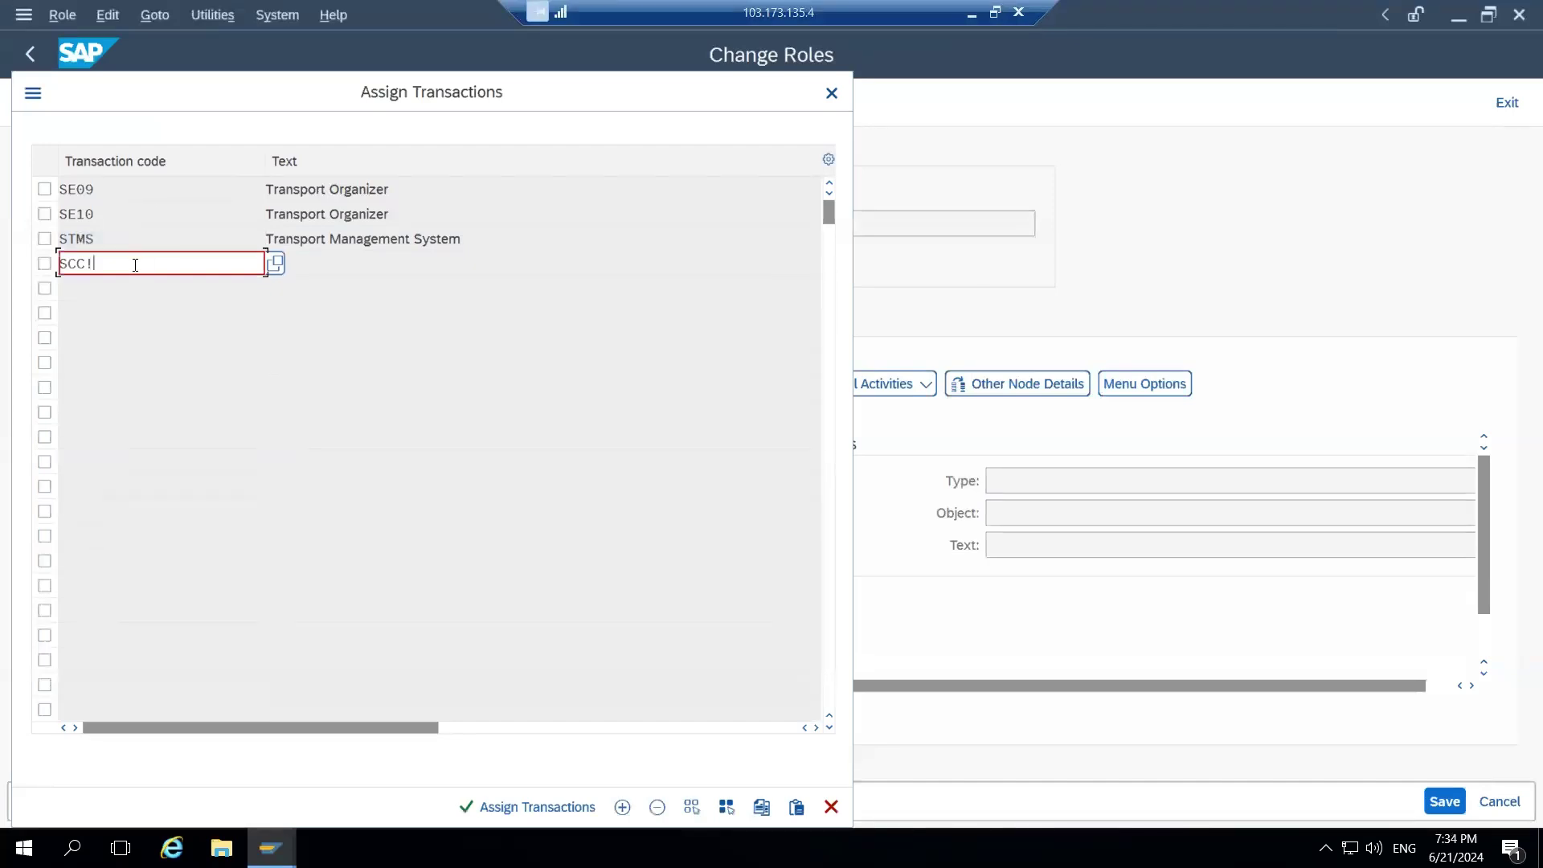
key(BackSpace)
text(1)
key(Return)
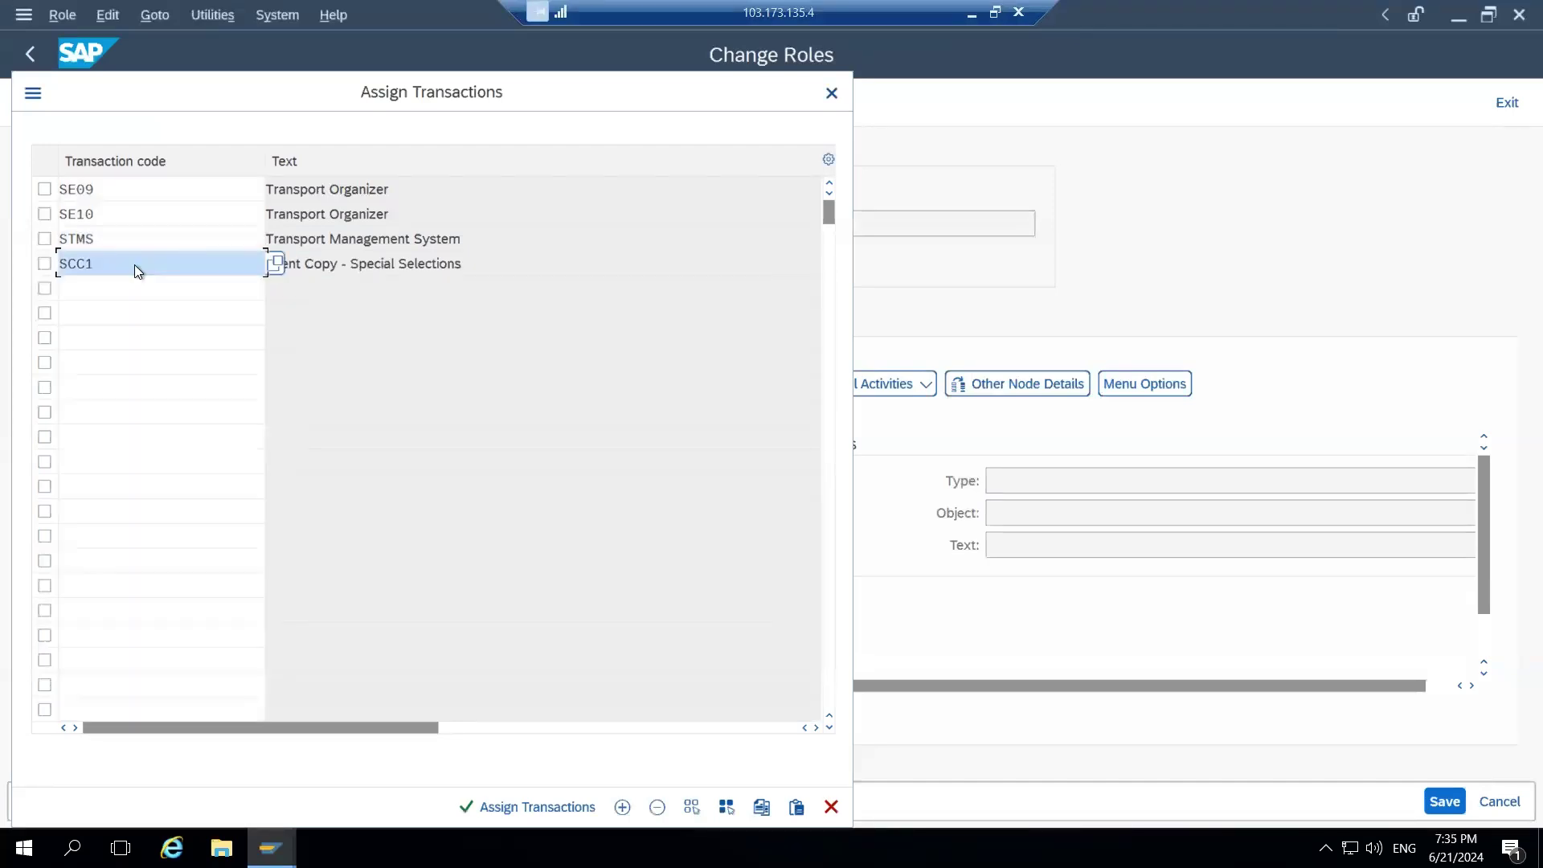
Add the transaction codes SCC3 and SCC4 to the list of transactions to assign.
text(SCC#)
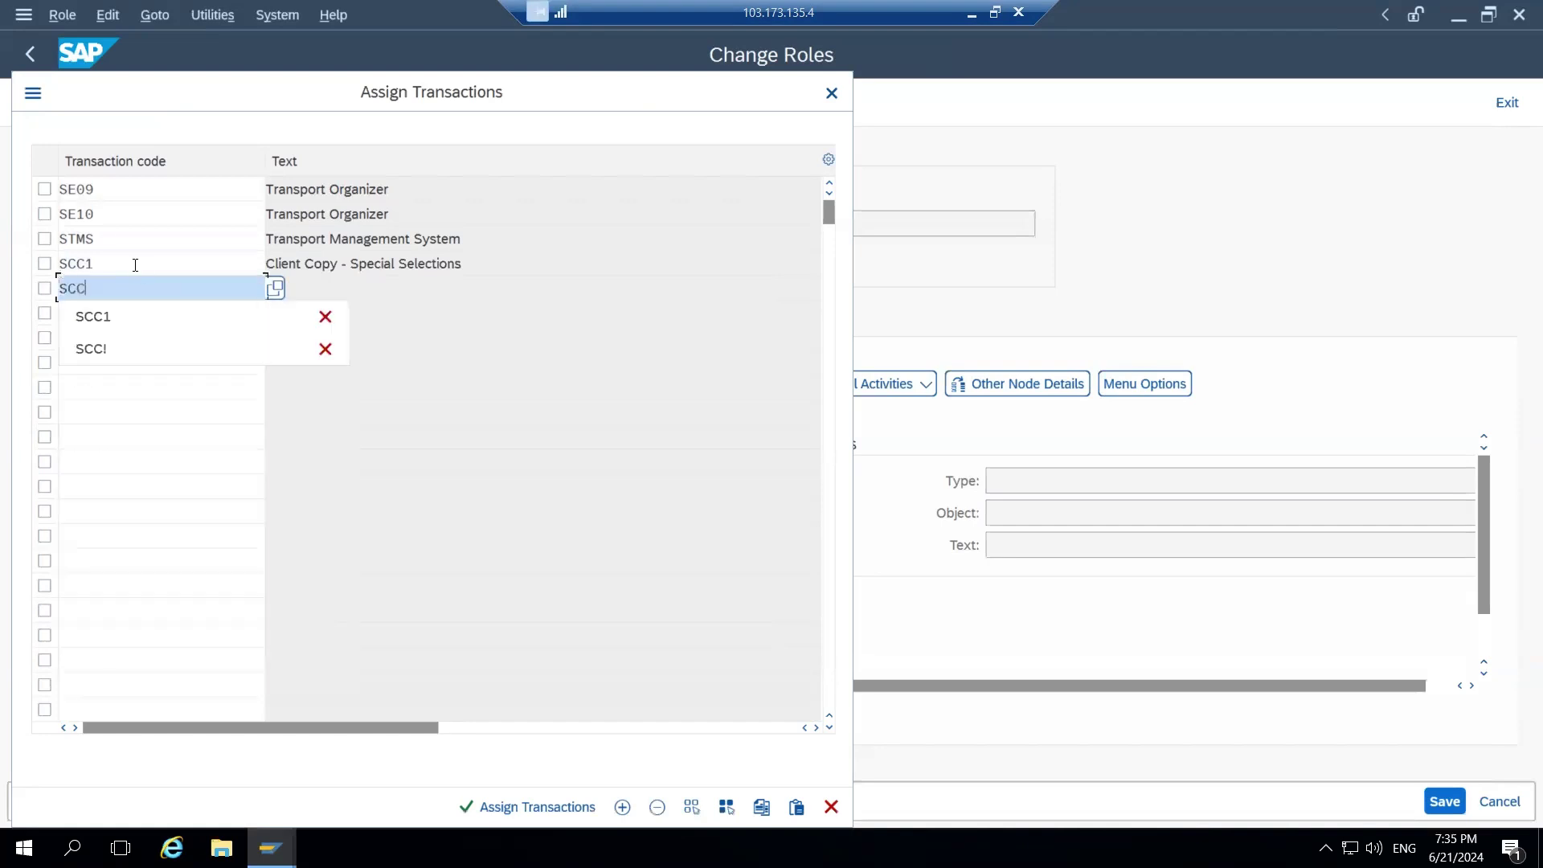
key(Return)
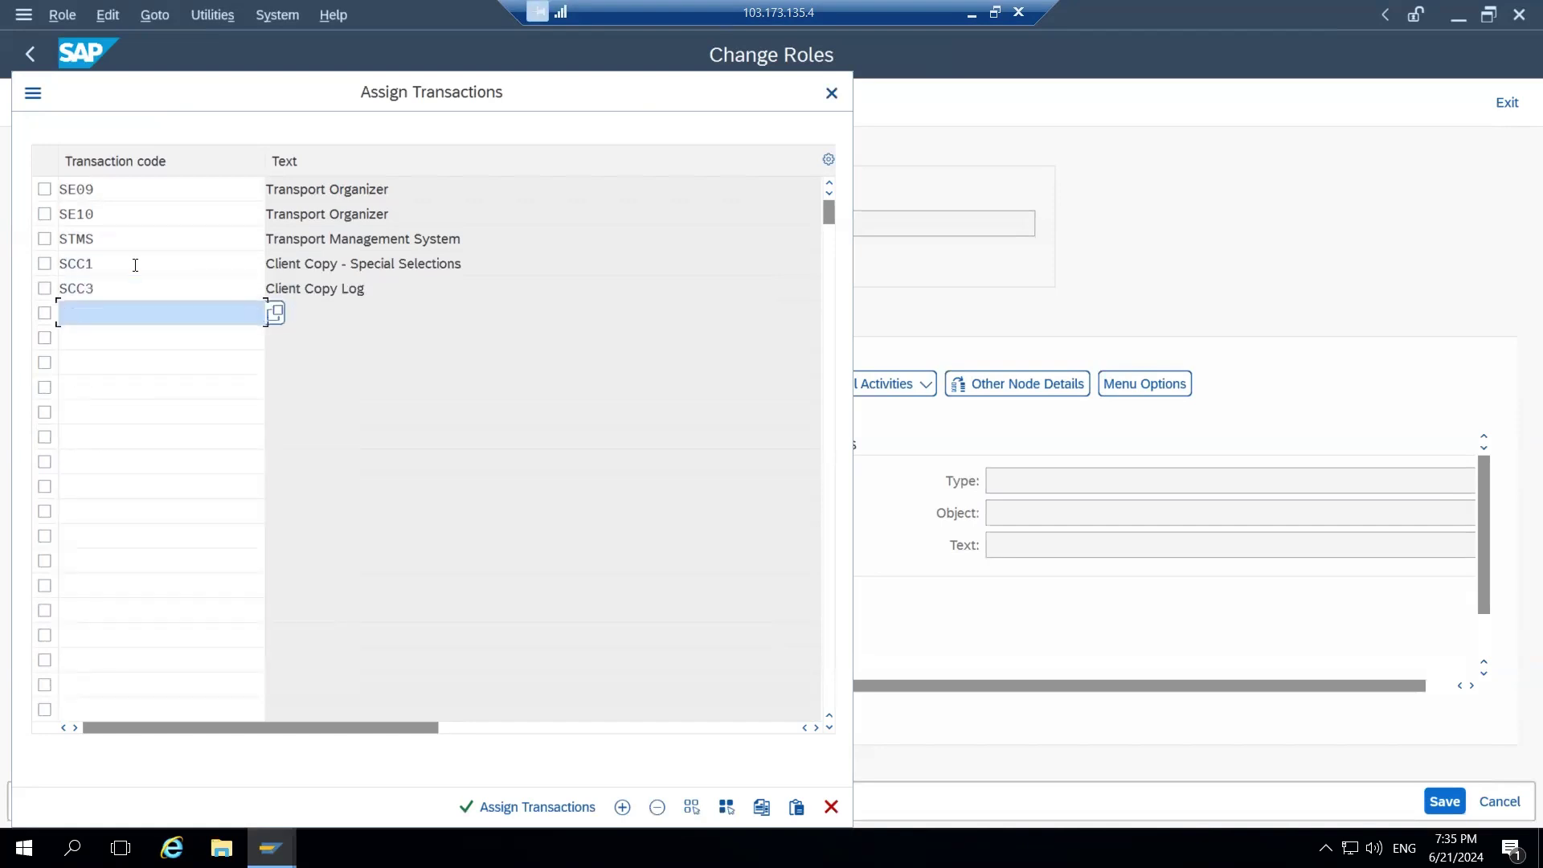
text(sc)
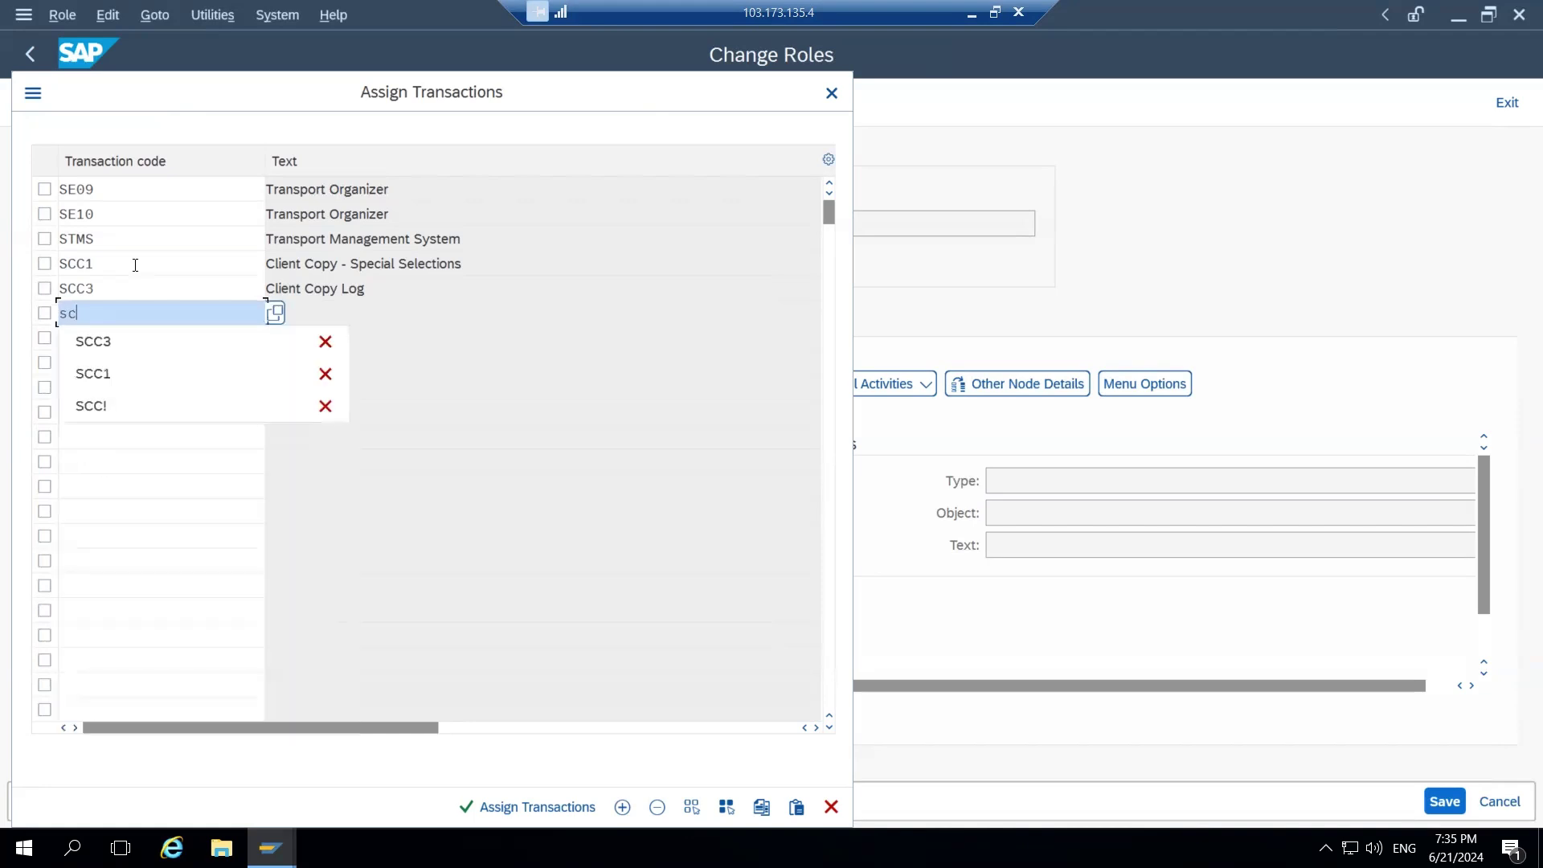
text(c4)
key(Return)
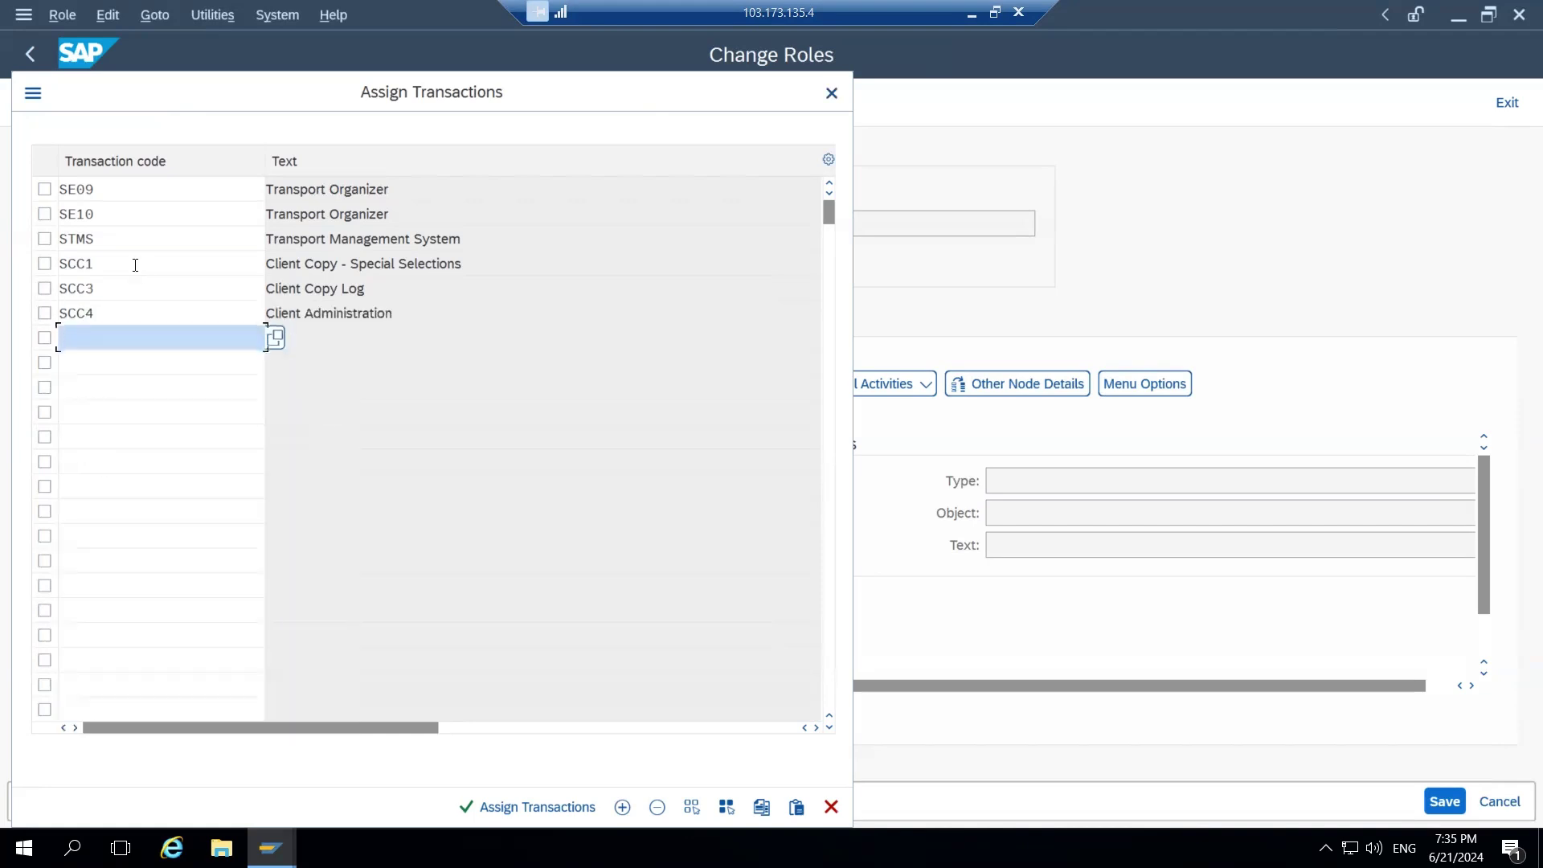
Add SU53, SE80 and SU24, assign all listed transactions to the role menu and save the role.
text(su53)
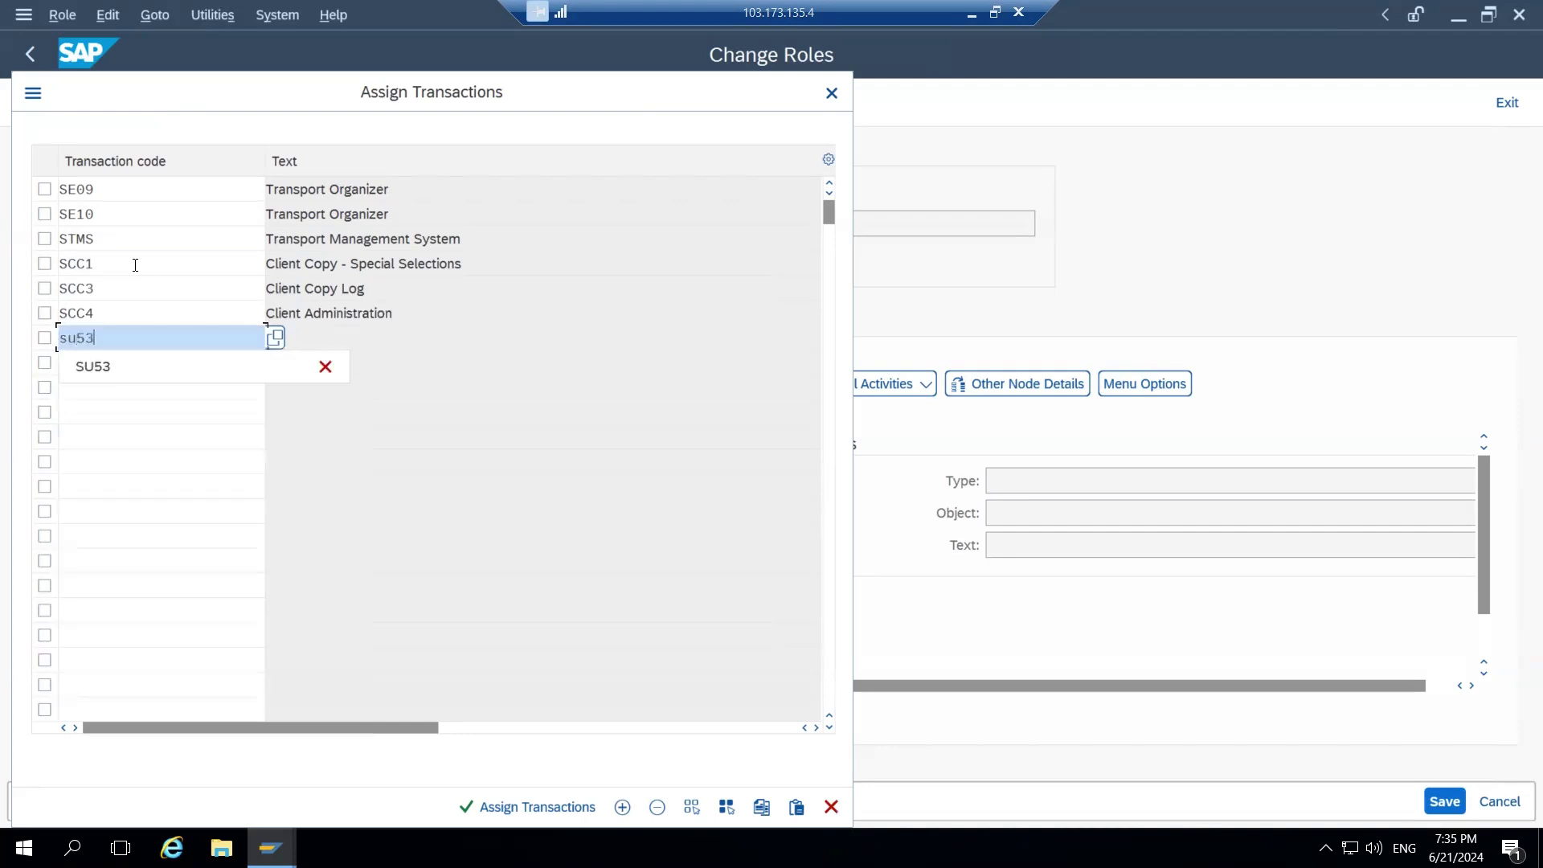
key(Return)
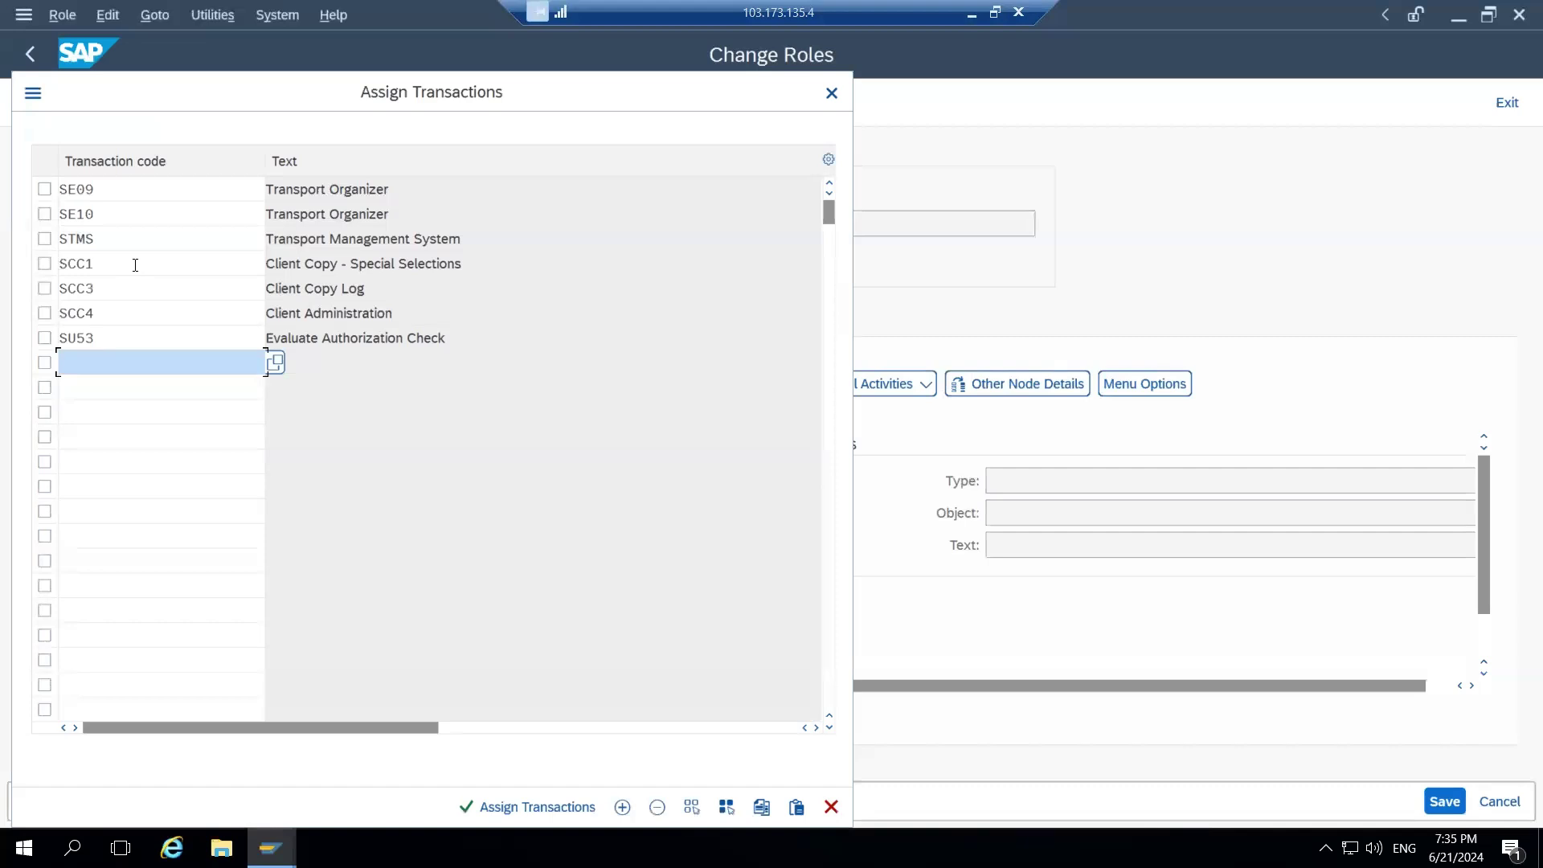
text(SE80)
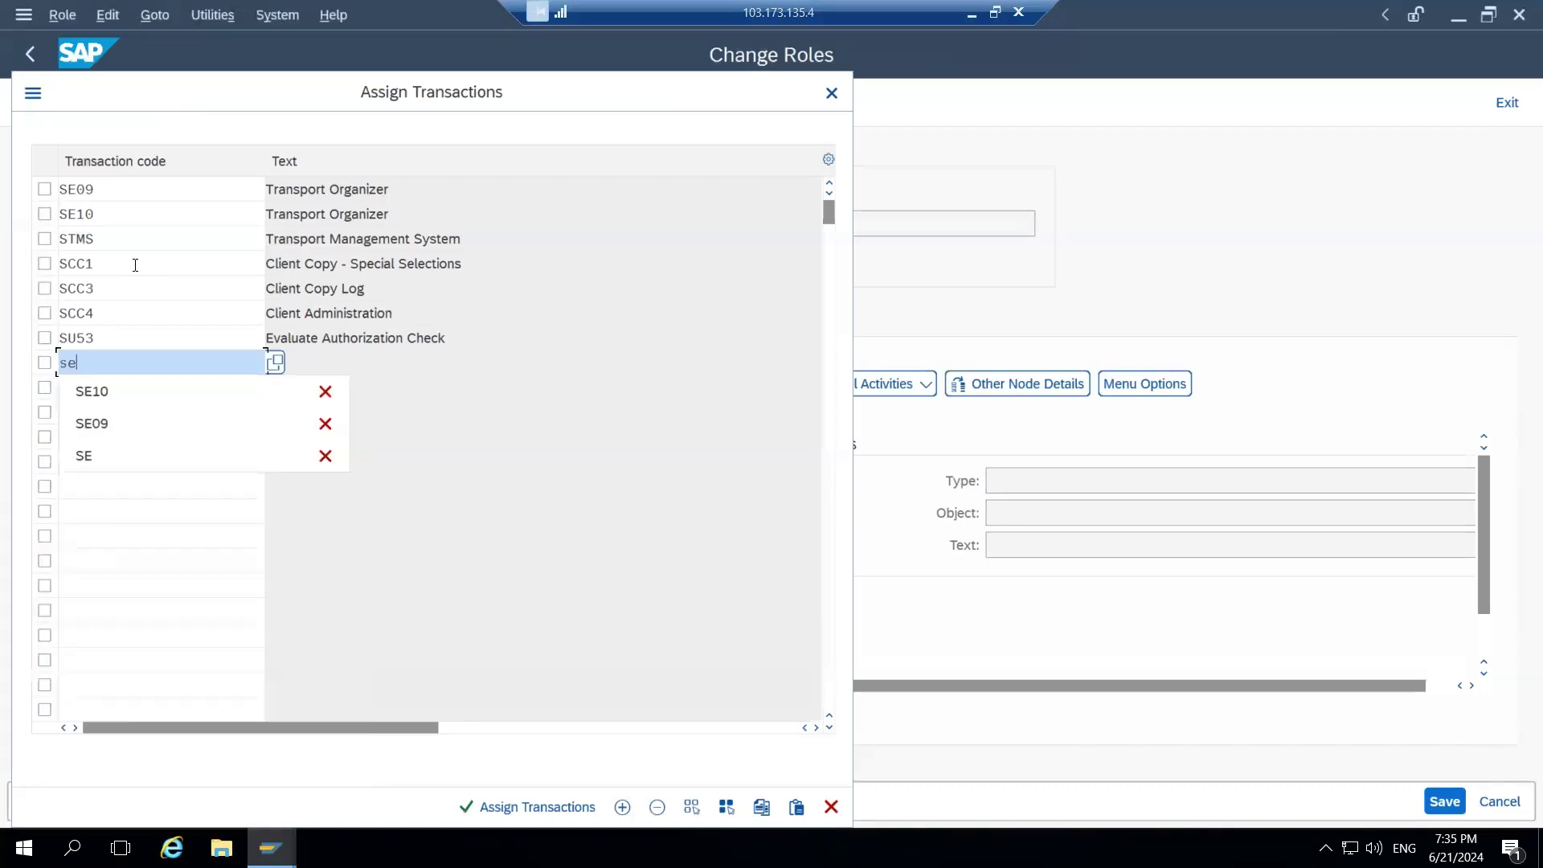
key(Return)
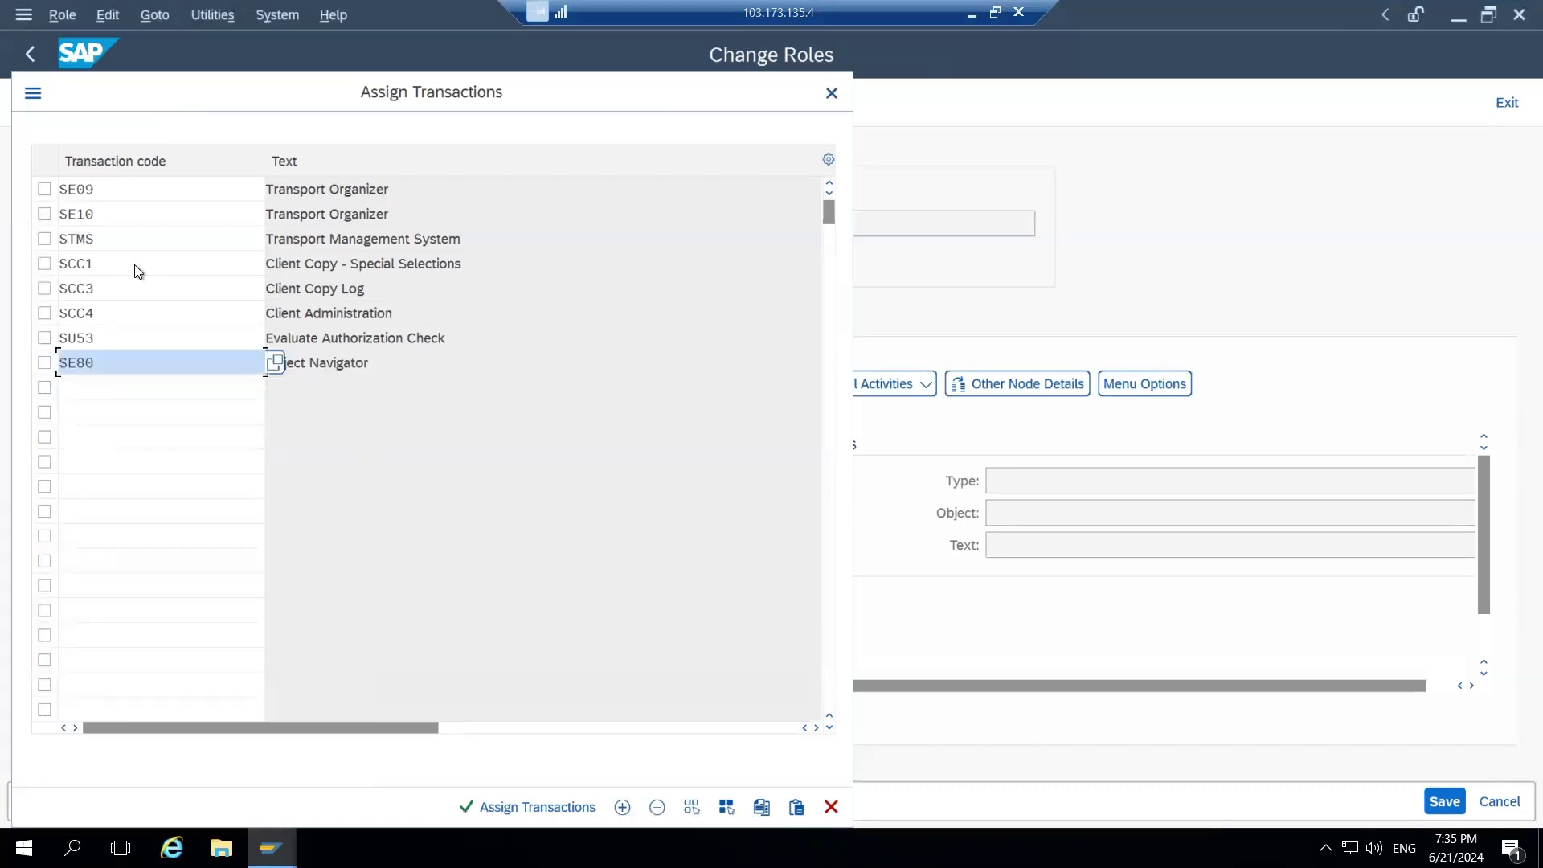
key(Down)
text(su24)
key(Return)
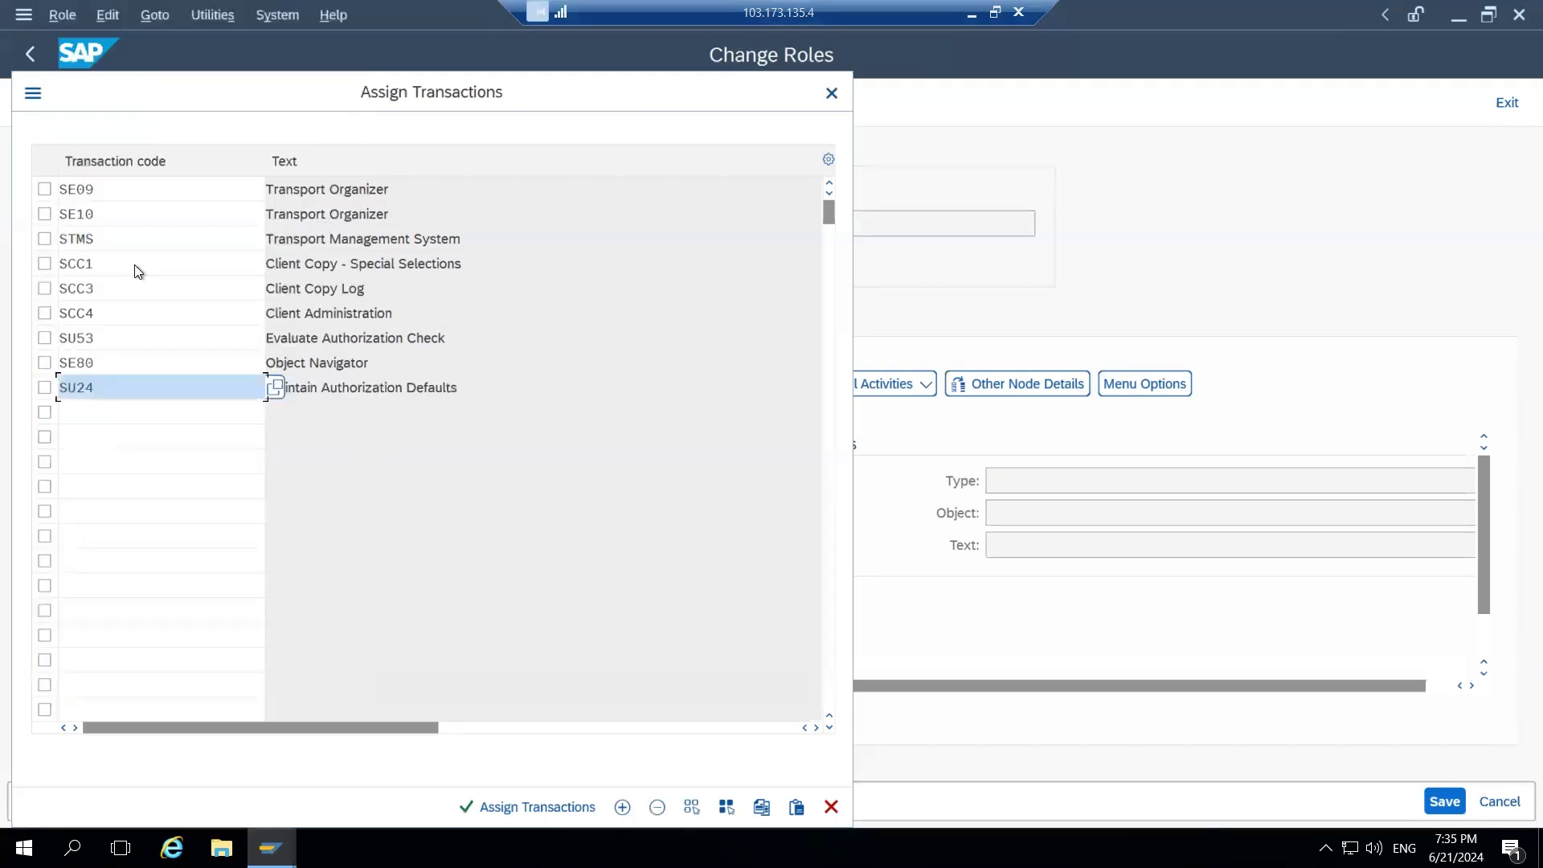
click(540, 806)
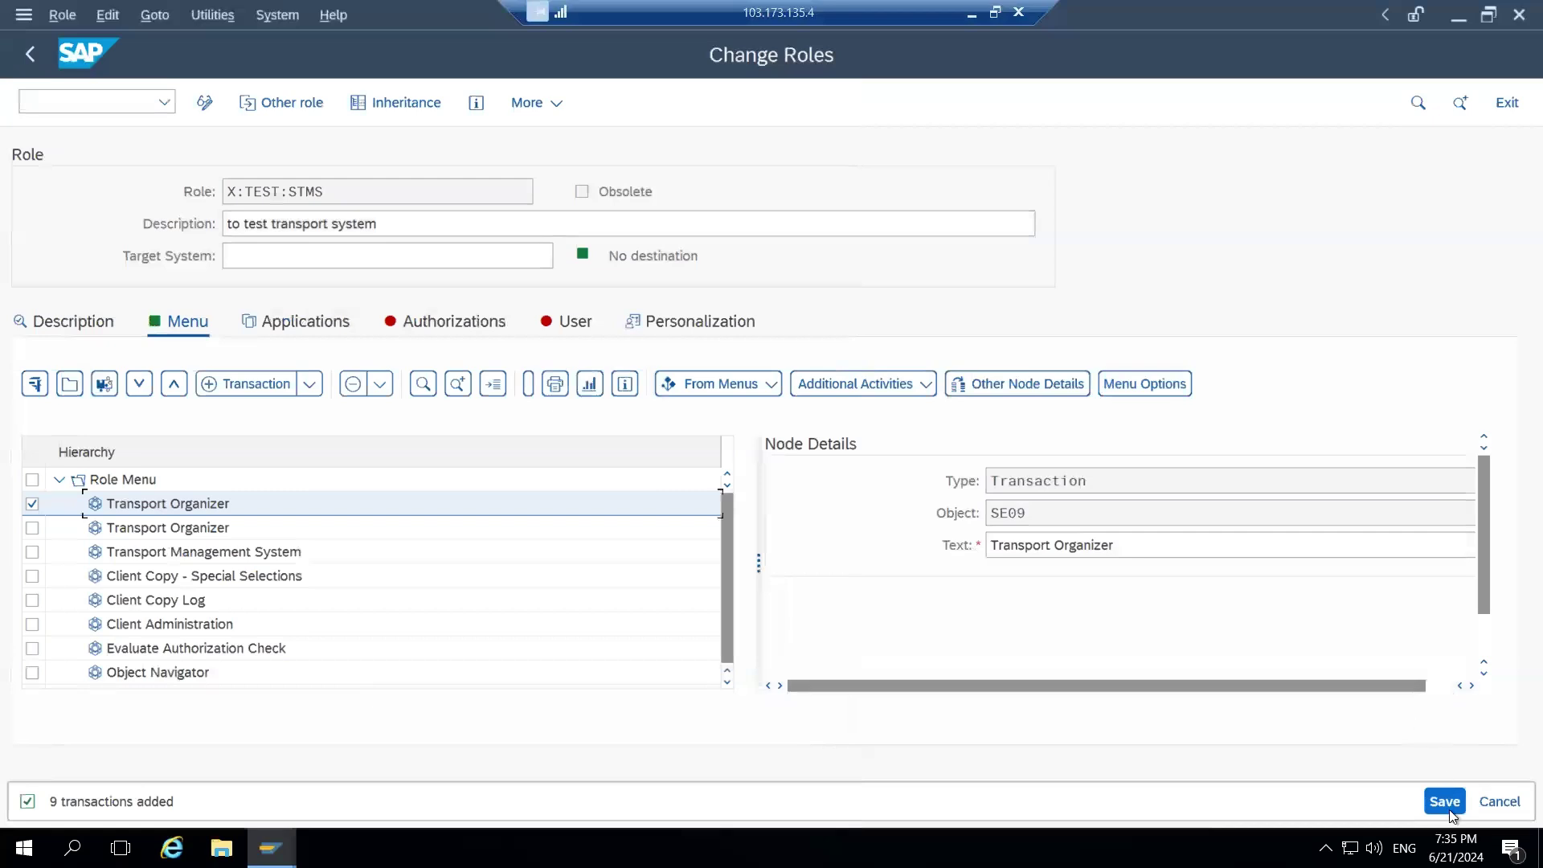
click(1444, 801)
Open the role's authorization data for changing and assign full authorization to all unmaintained fields.
click(426, 322)
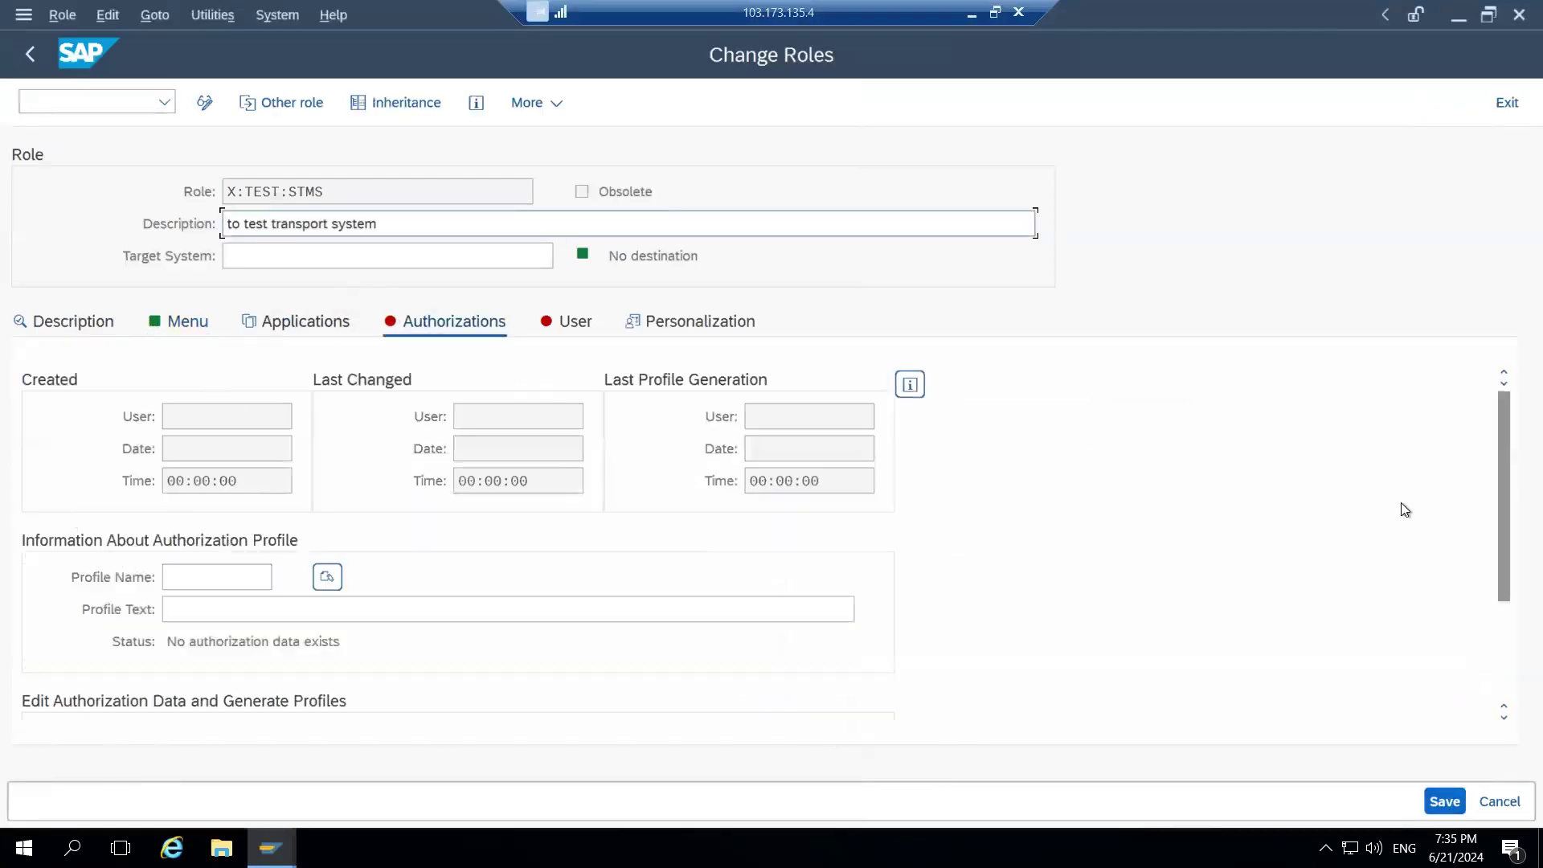
drag(1506, 499, 1508, 696)
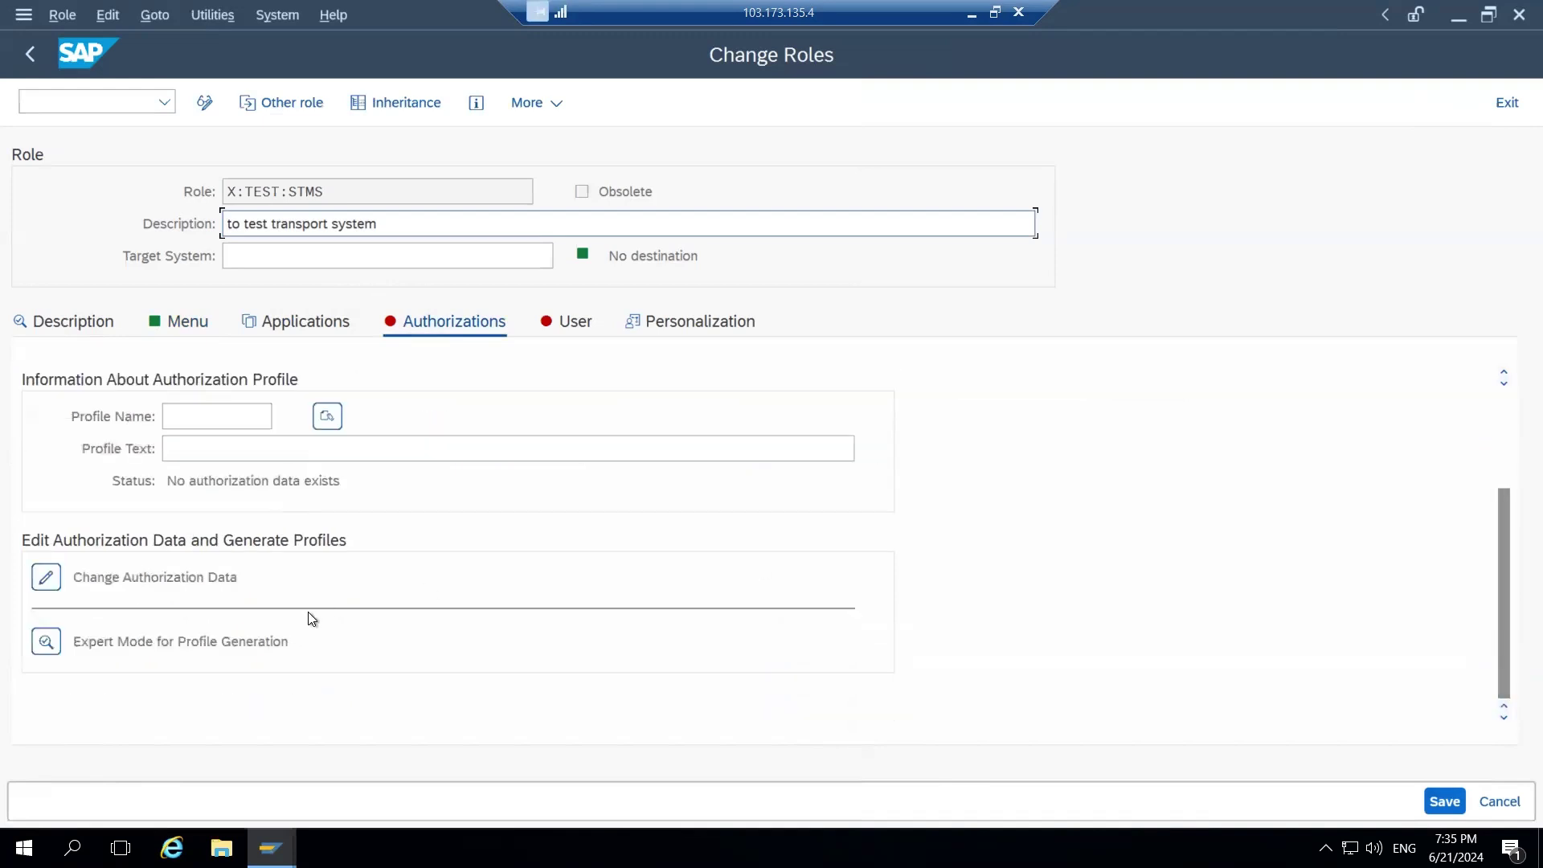
click(50, 575)
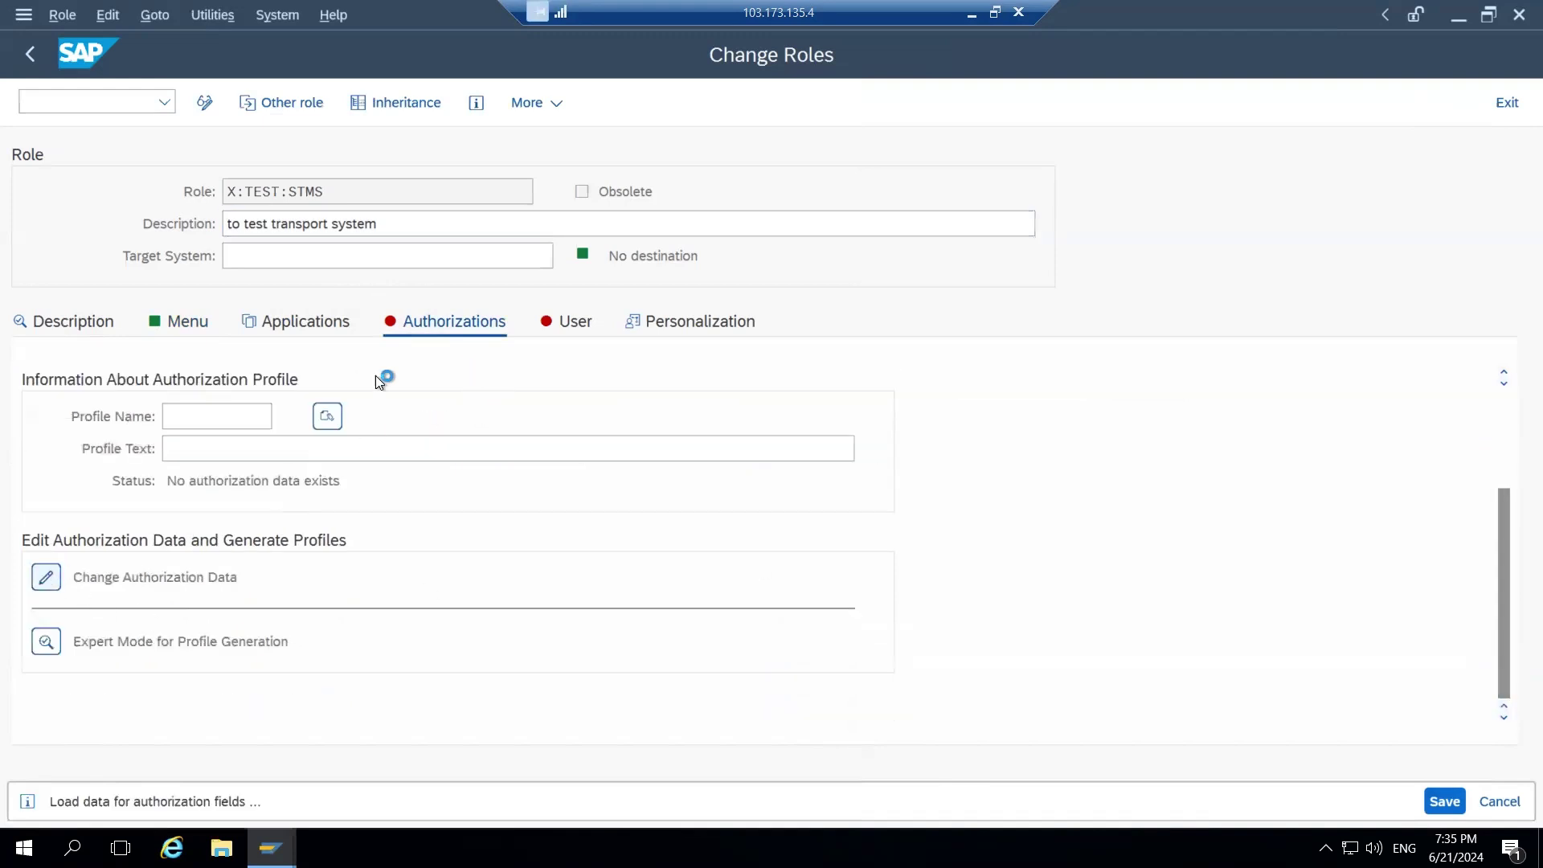
click(47, 209)
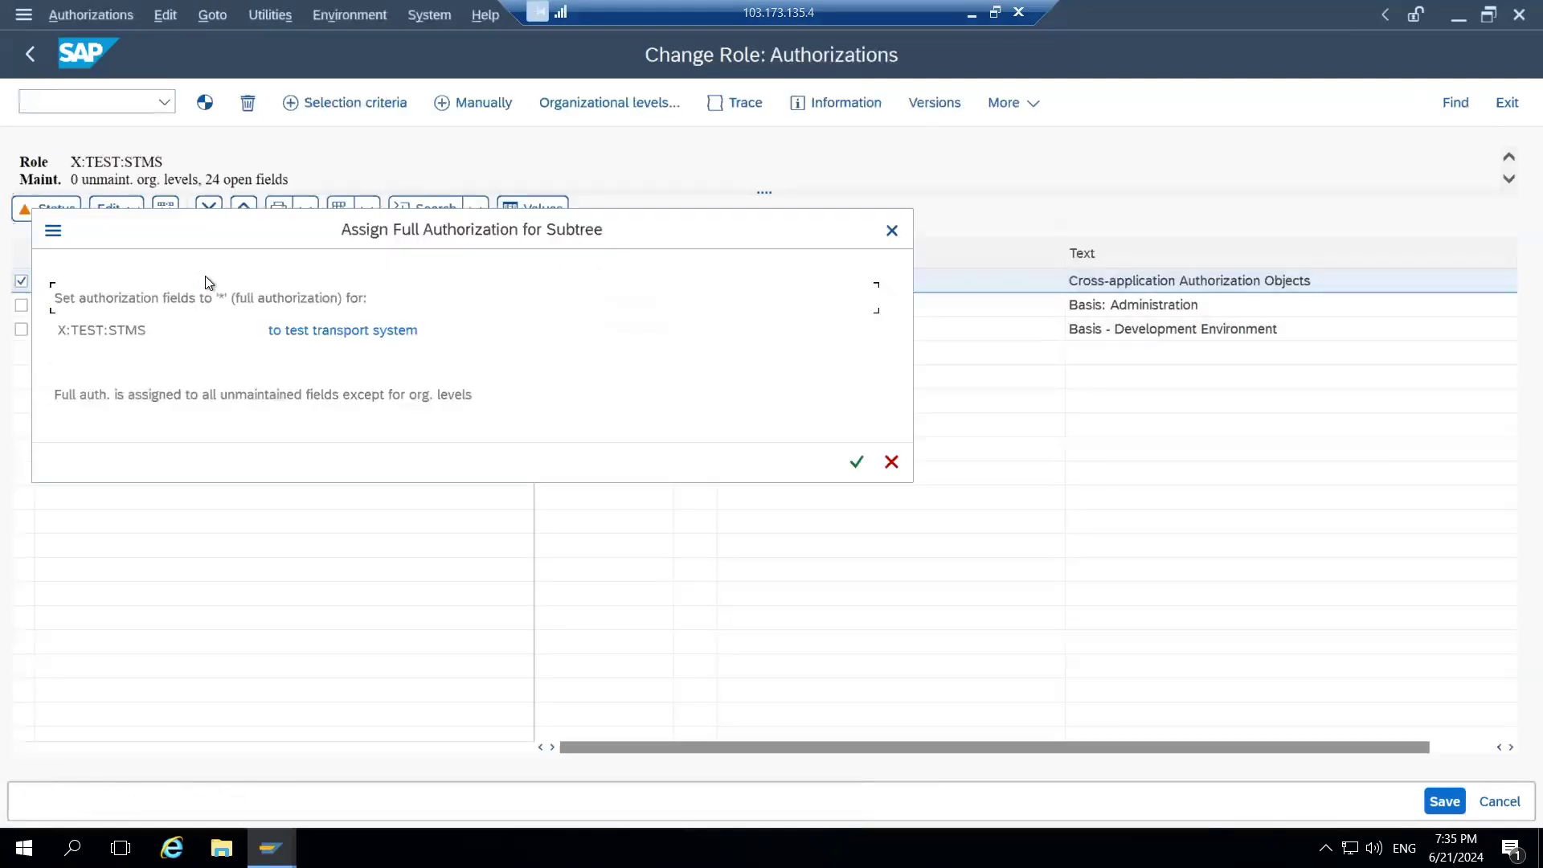
click(851, 463)
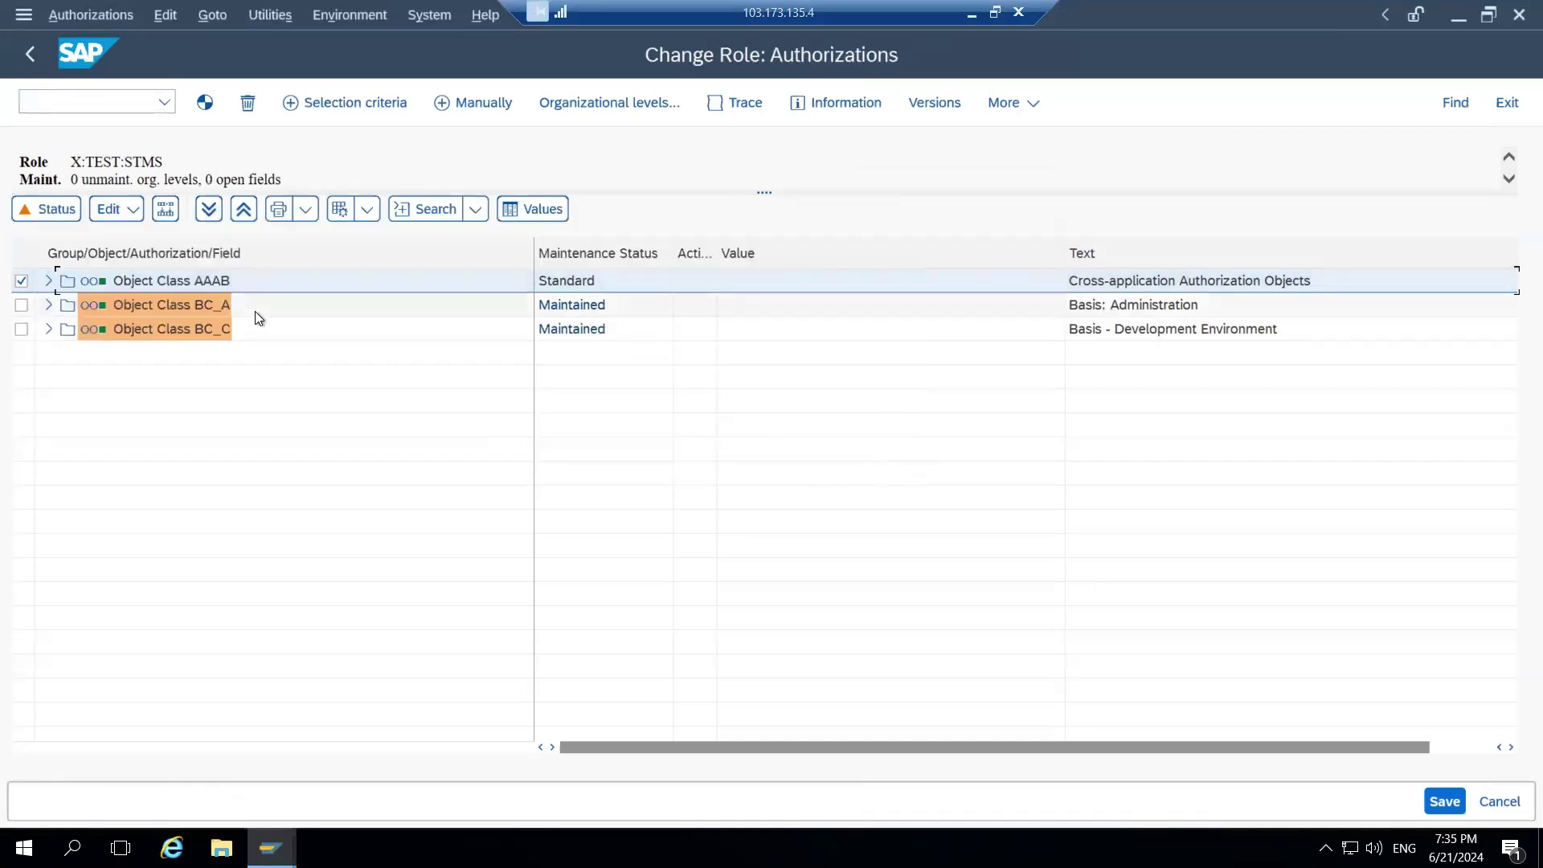
Save the authorization data of role X:TEST:STMS and generate its authorization profile.
click(1443, 801)
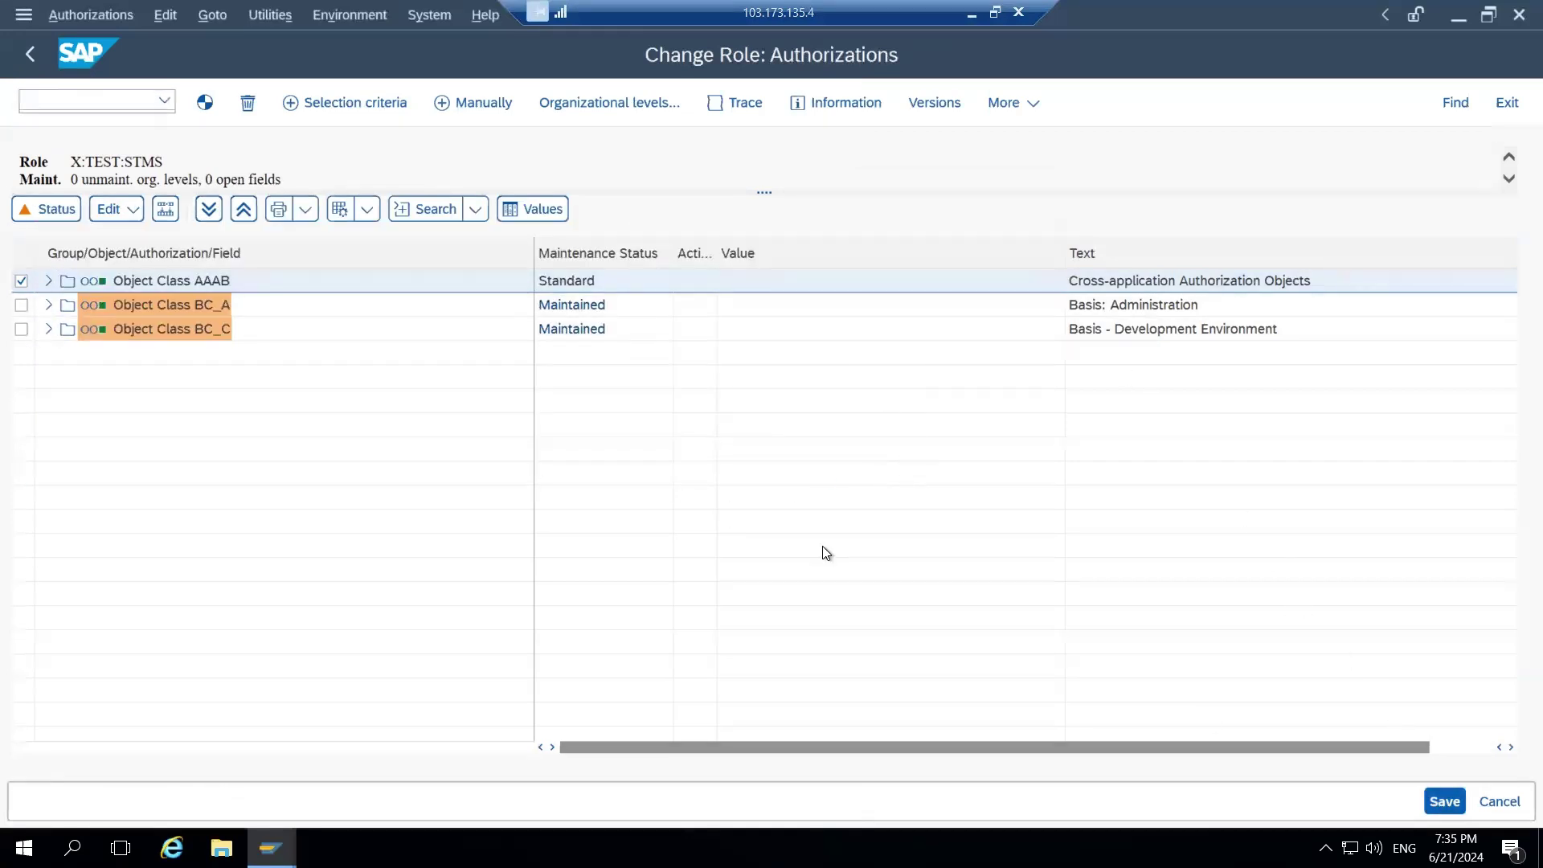
click(633, 432)
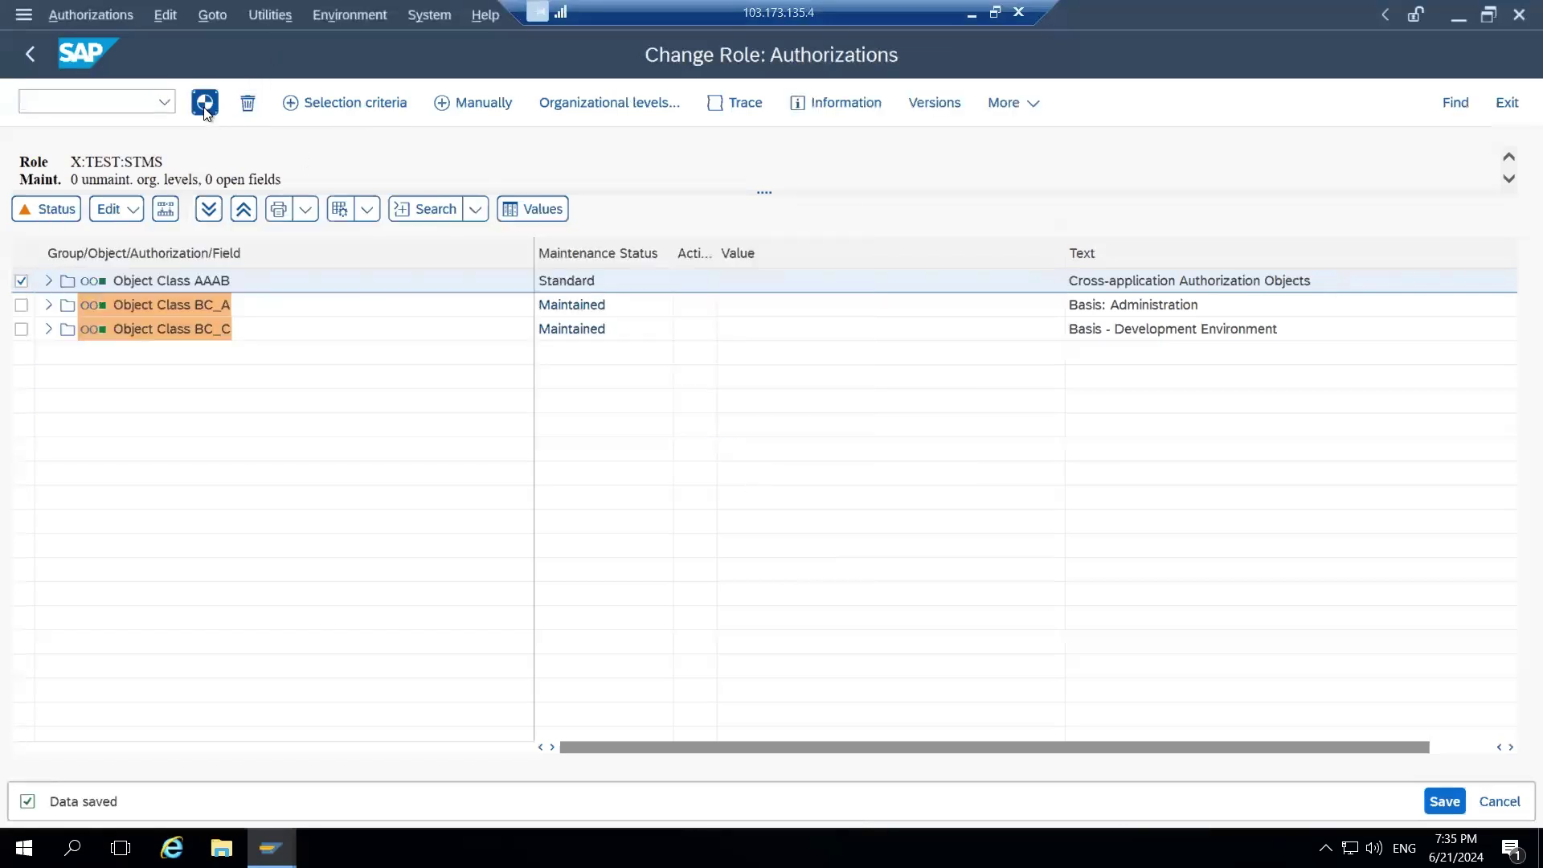
click(205, 103)
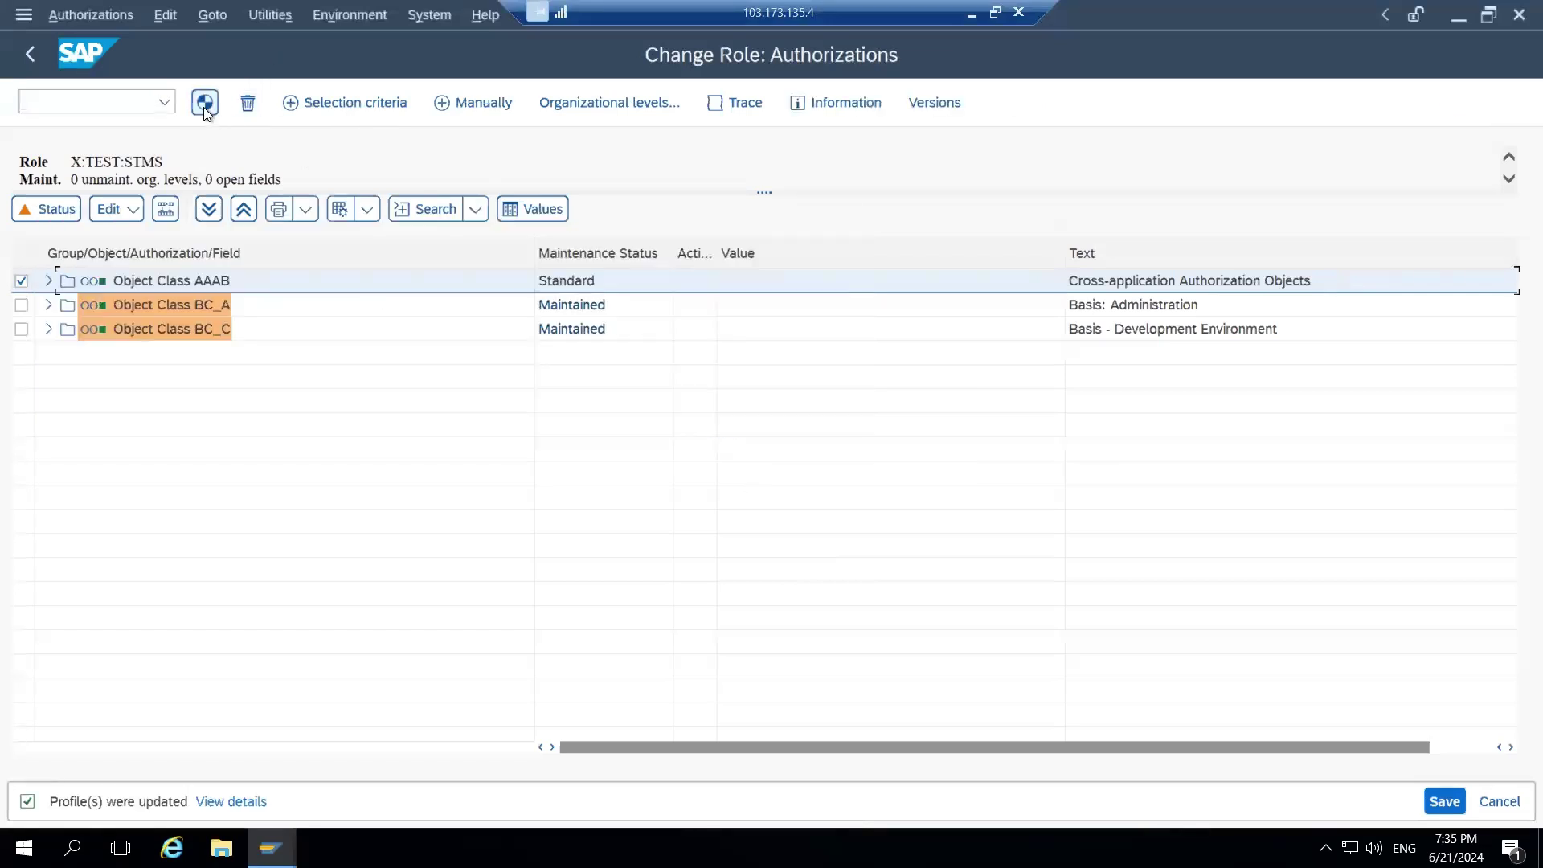
Return to the role, assign the suggested test user ID to it and save.
click(29, 54)
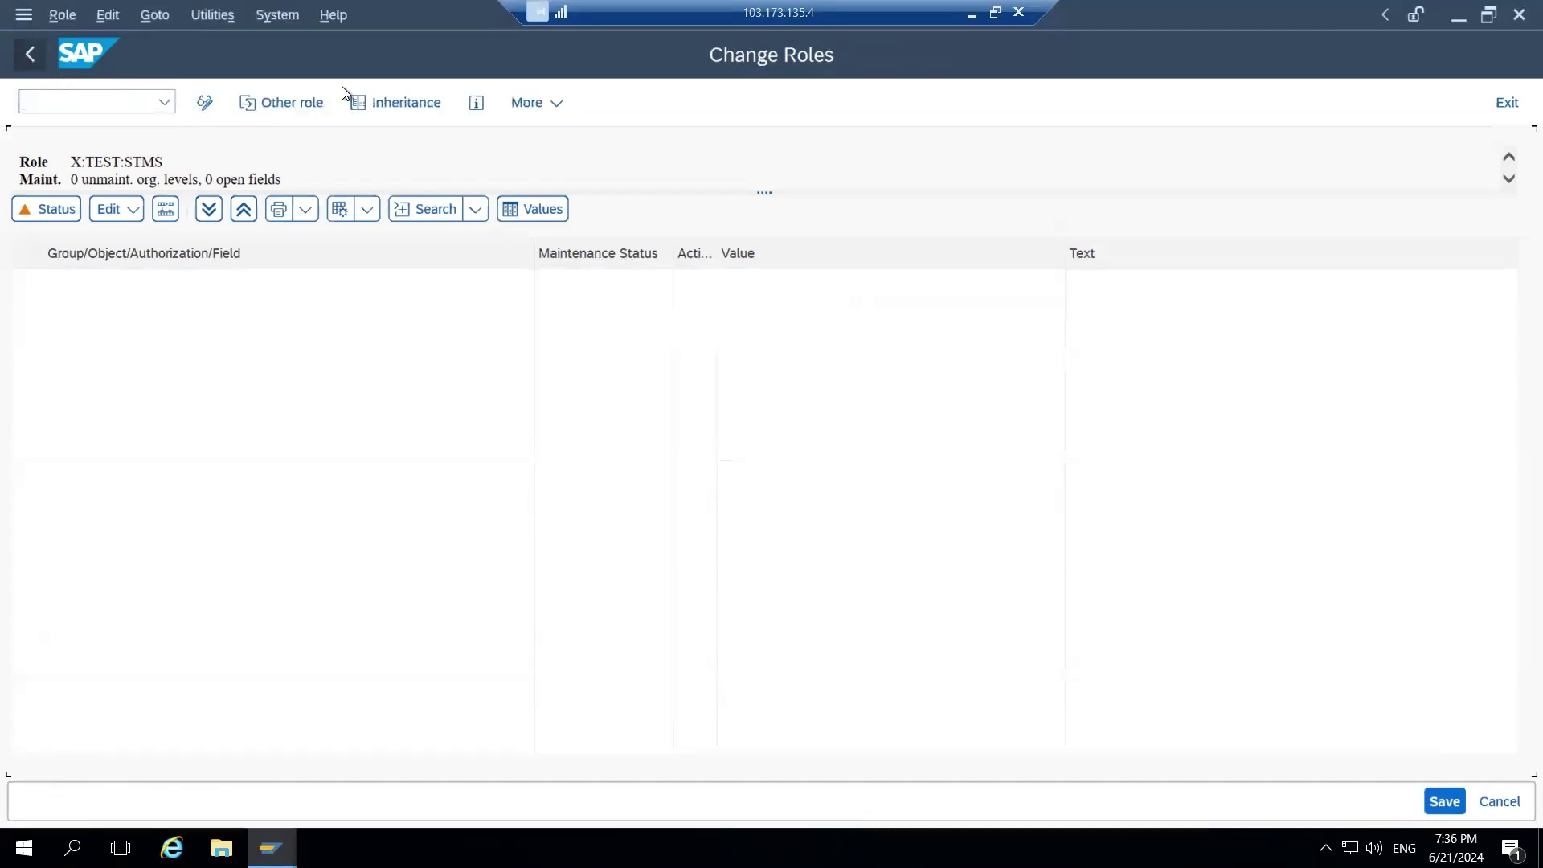
click(566, 321)
text(AM)
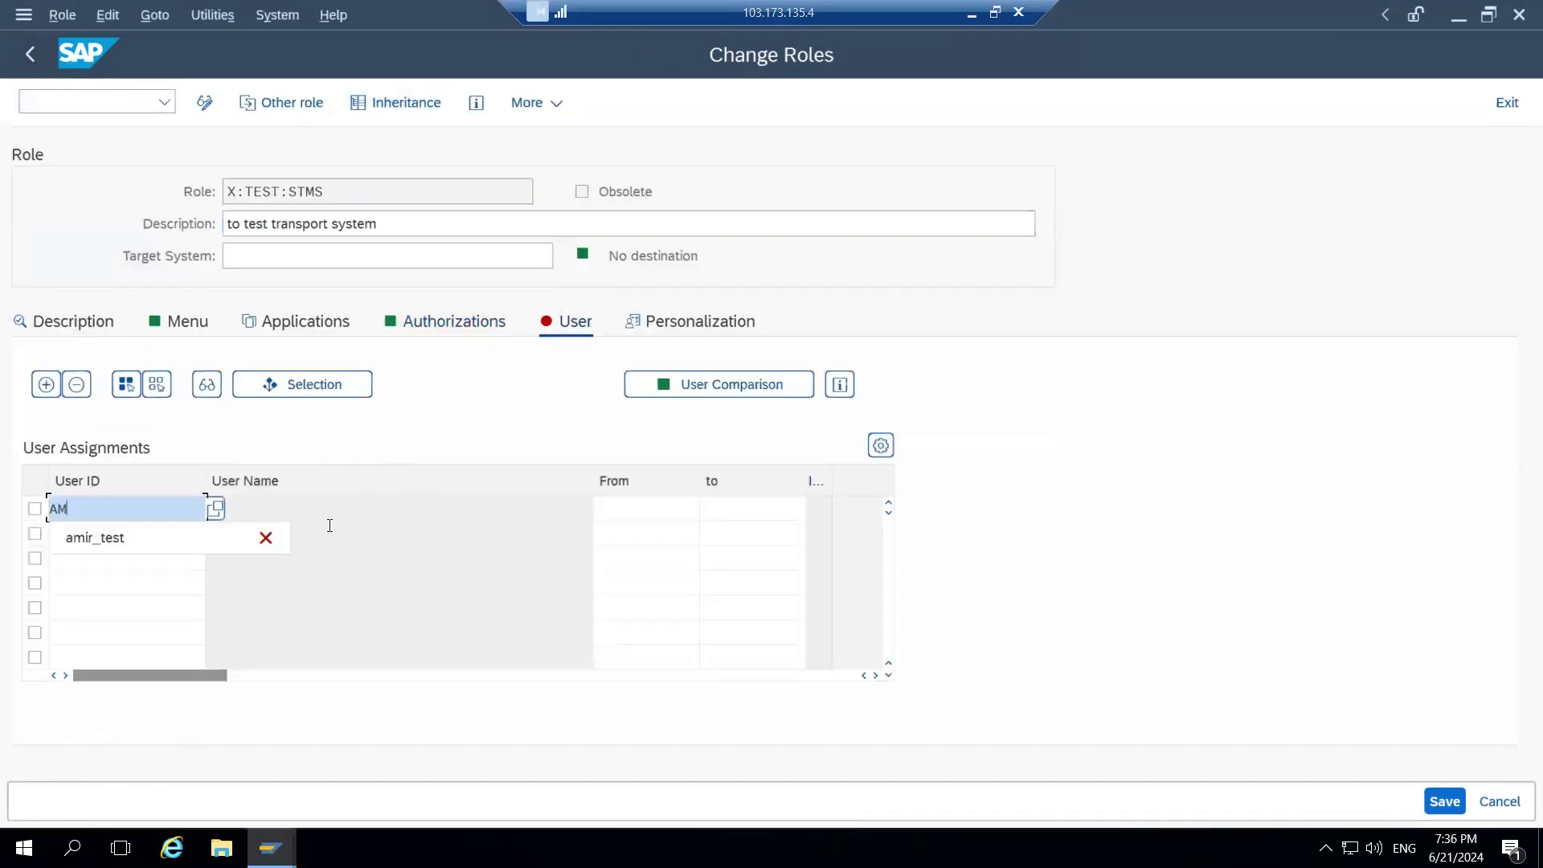
text(i)
key(Down)
key(Return)
key(Return)
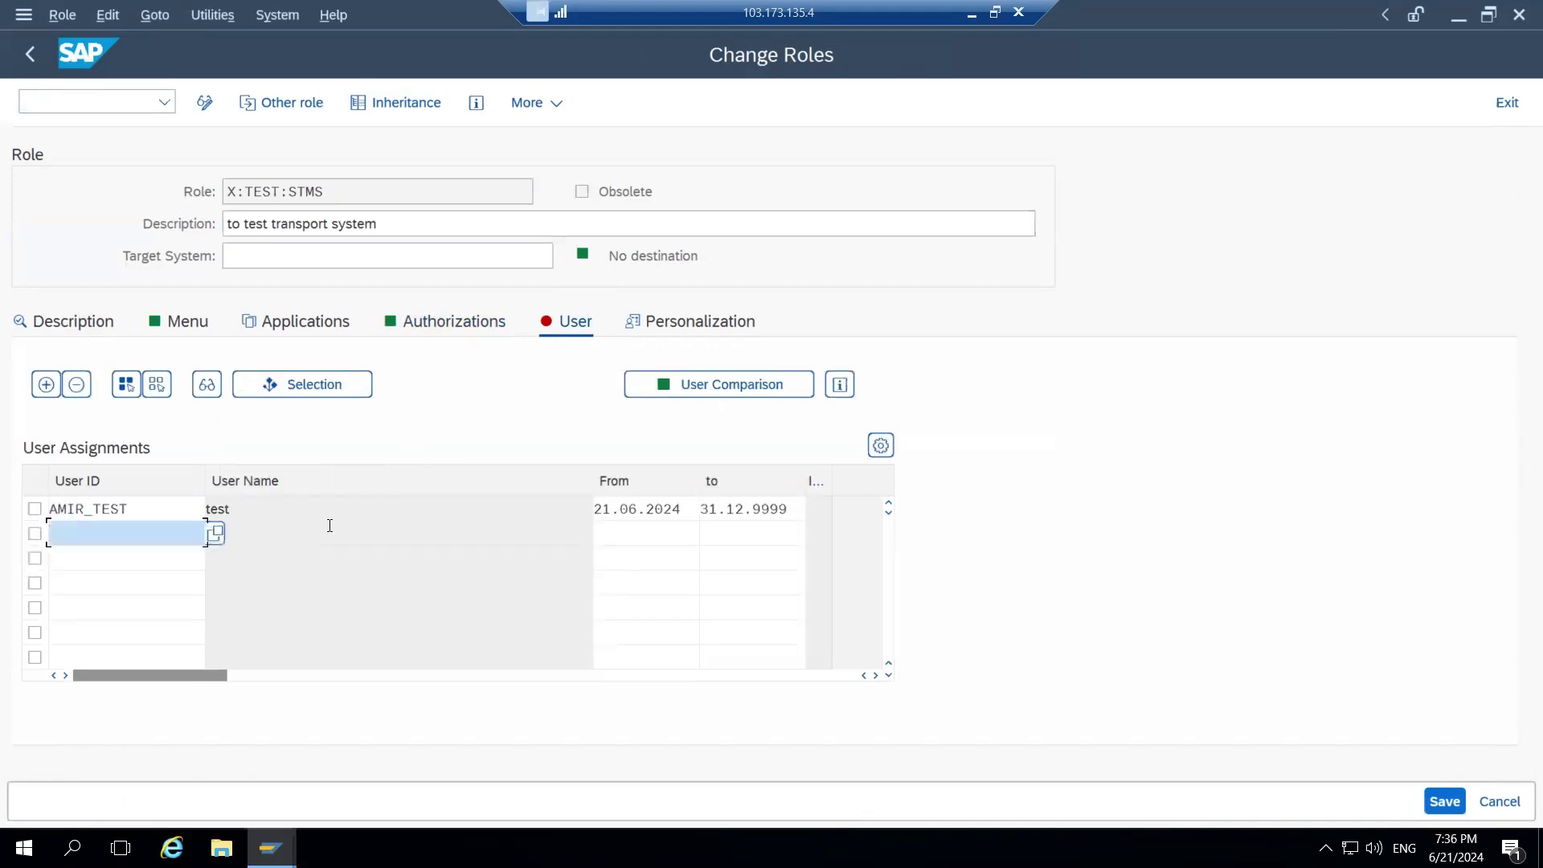
click(1444, 801)
Run a full user master comparison for the role, close the comparison and save the role again.
click(754, 380)
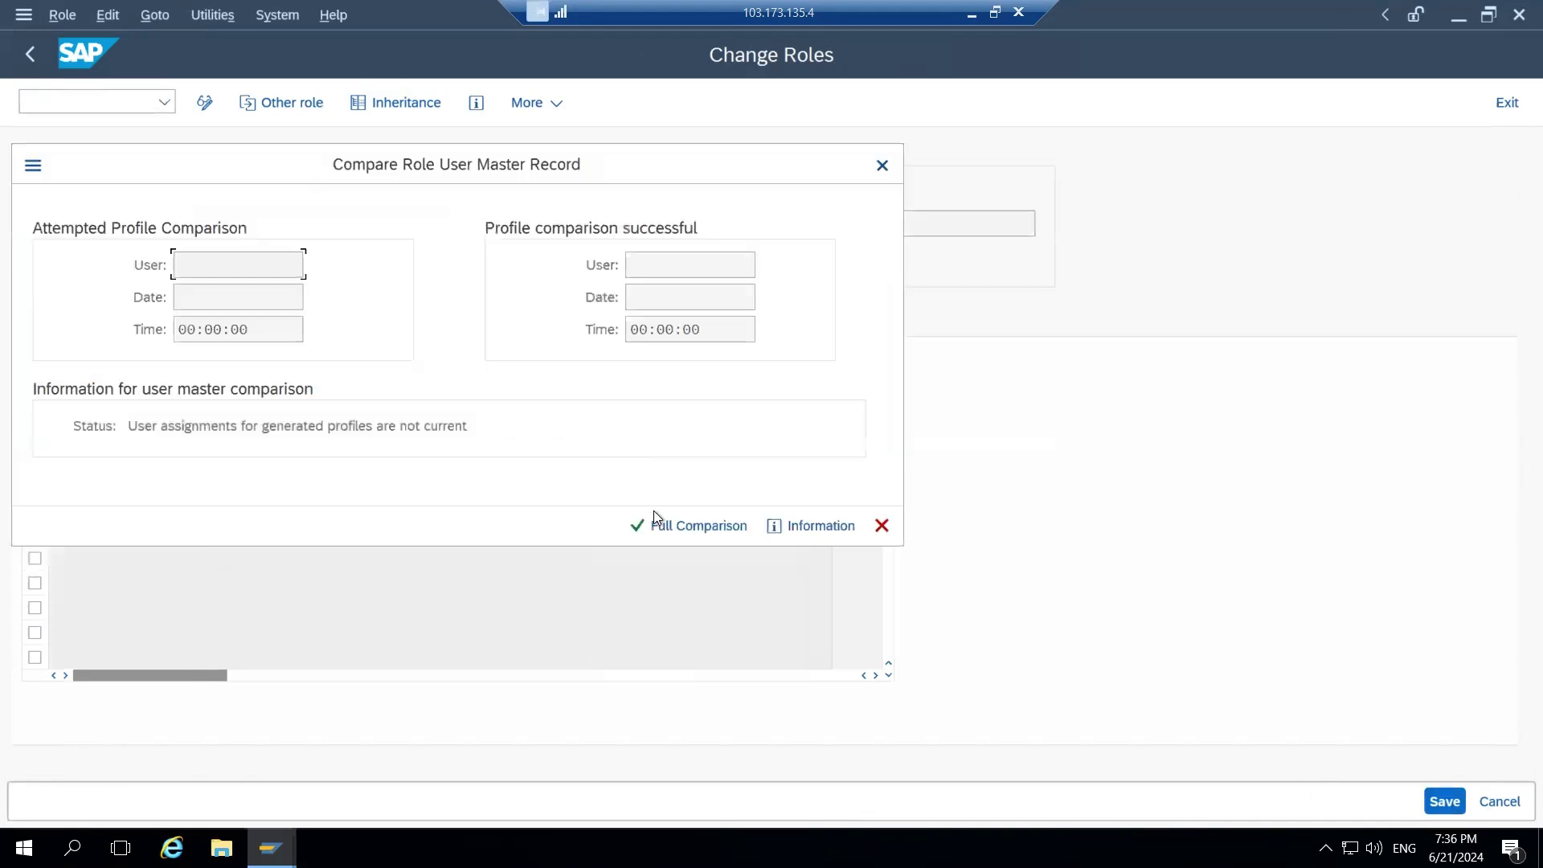
click(668, 526)
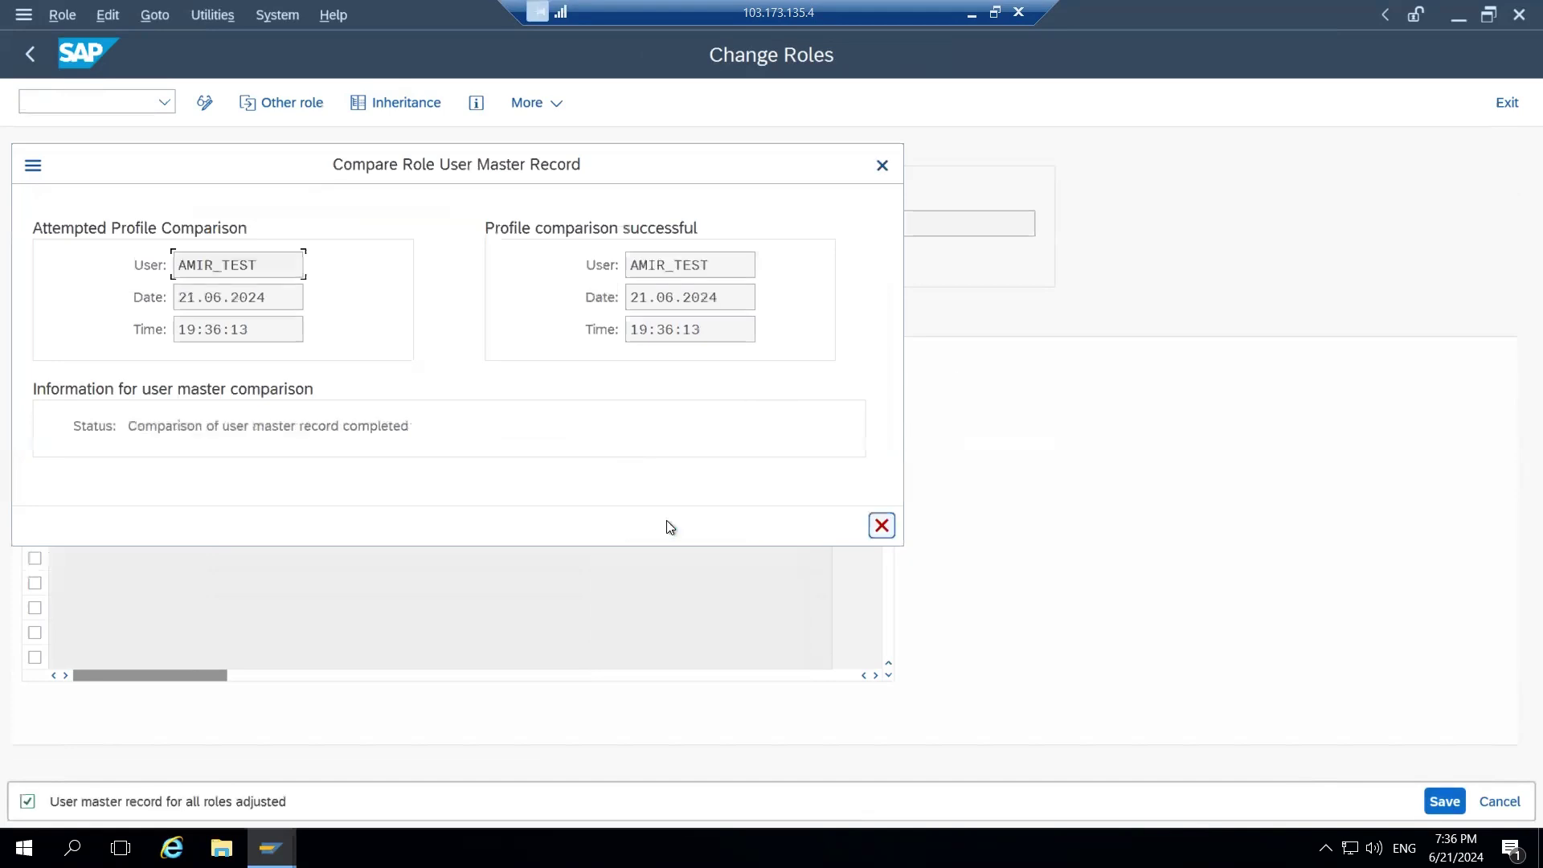
click(881, 527)
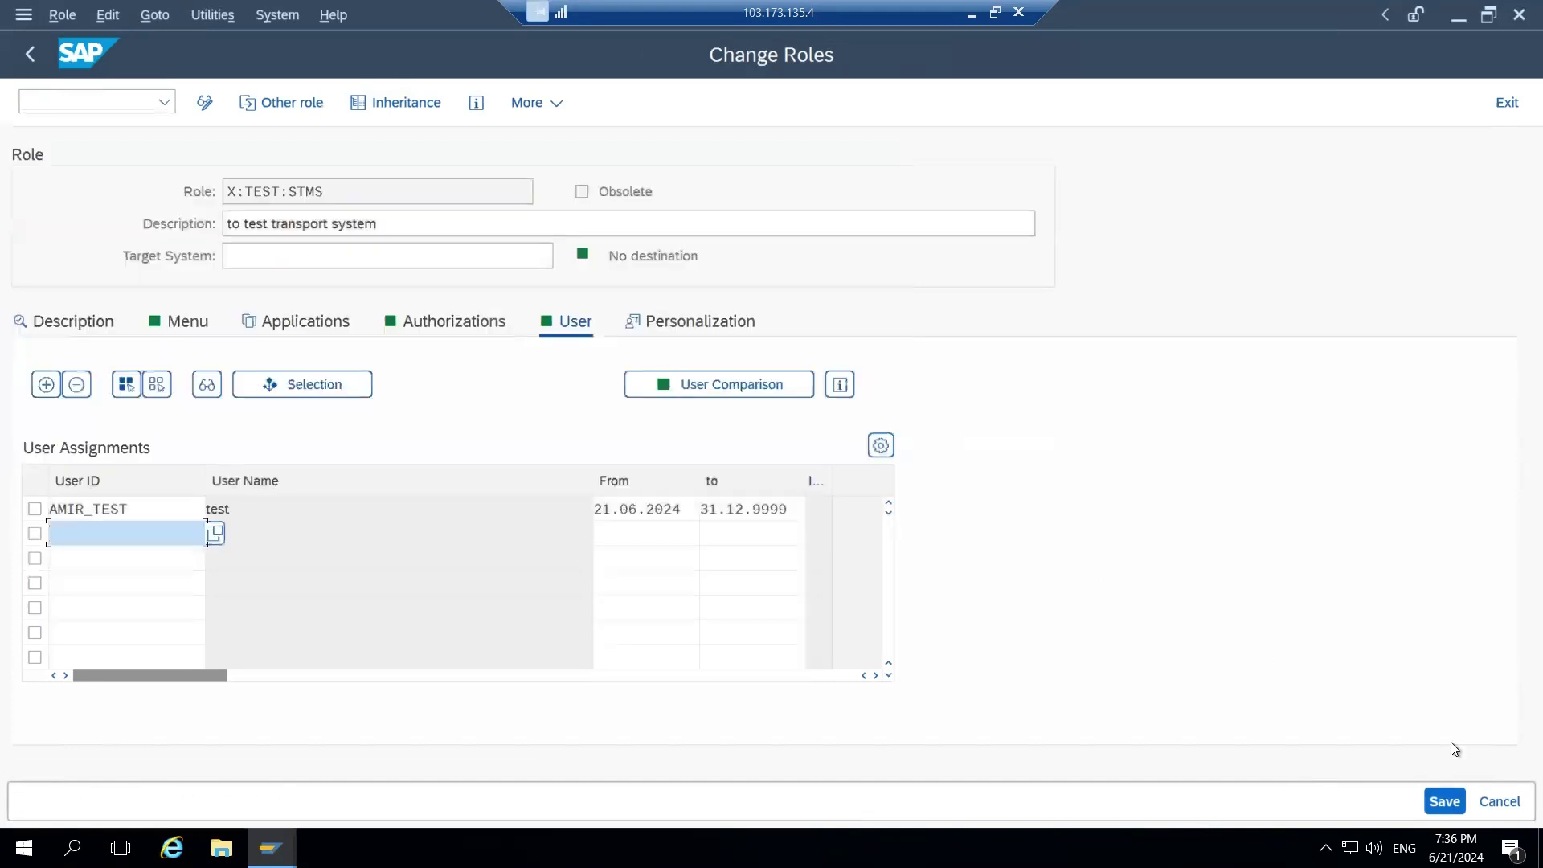
click(1444, 801)
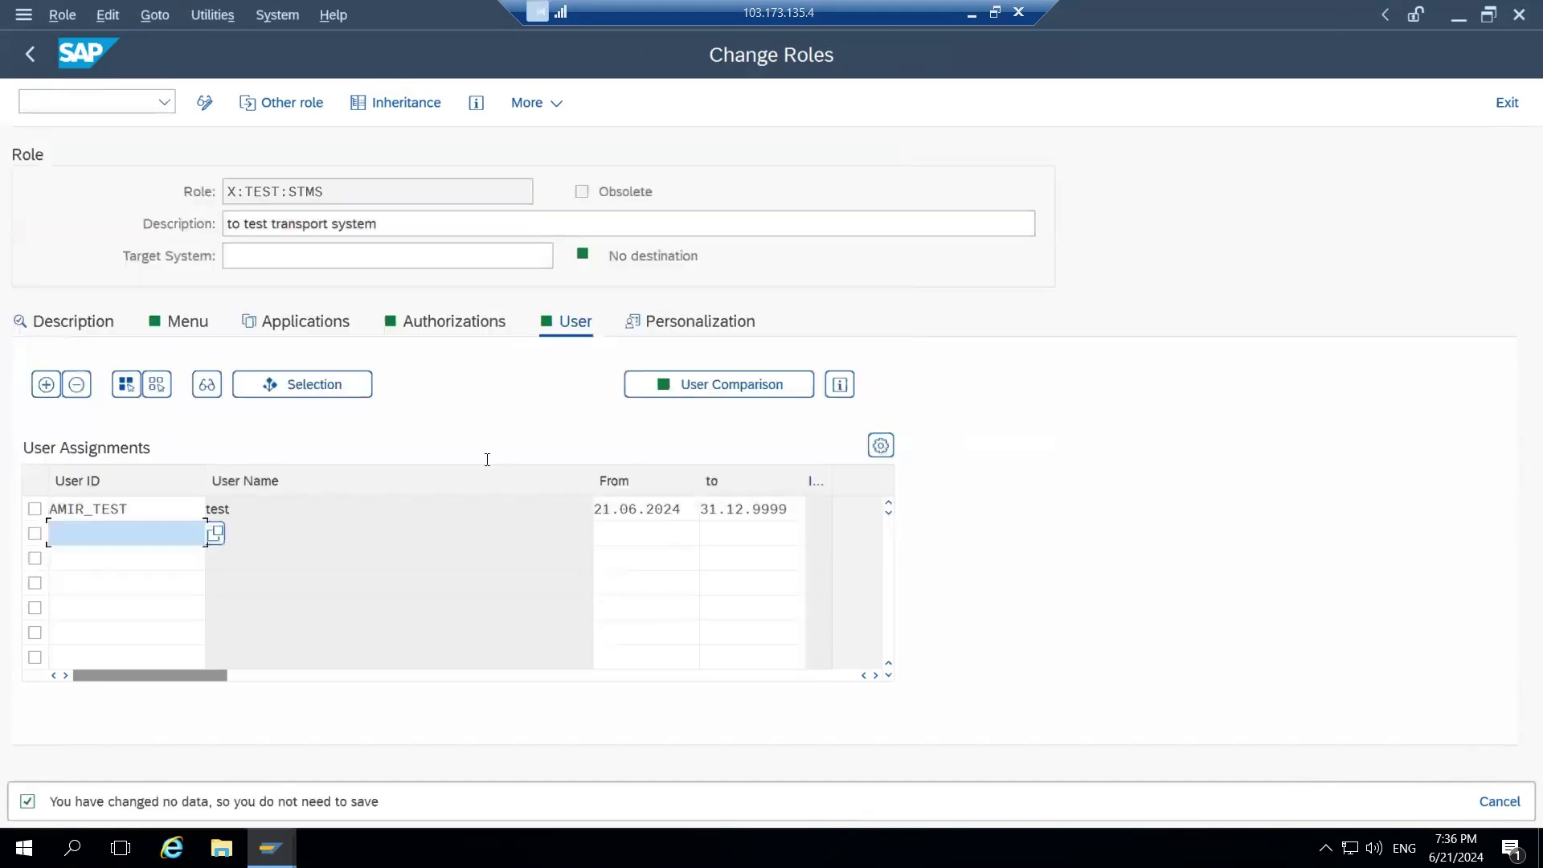
Leave the role, go to transaction su24 and open the list of application types.
click(30, 53)
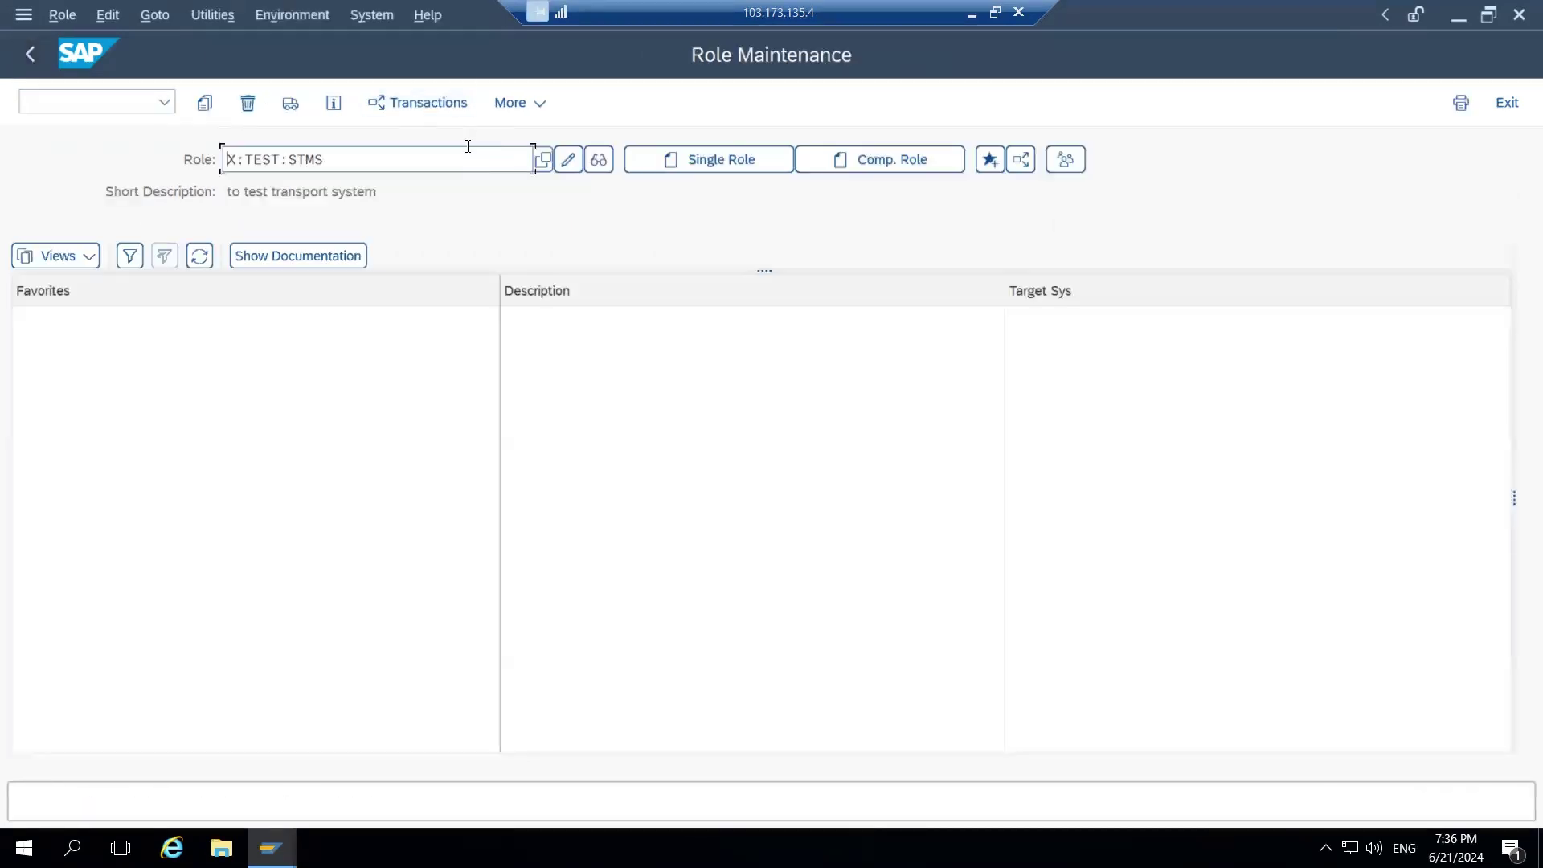
click(41, 96)
text(/nsu)
key(BackSpace)
text(u24)
key(Return)
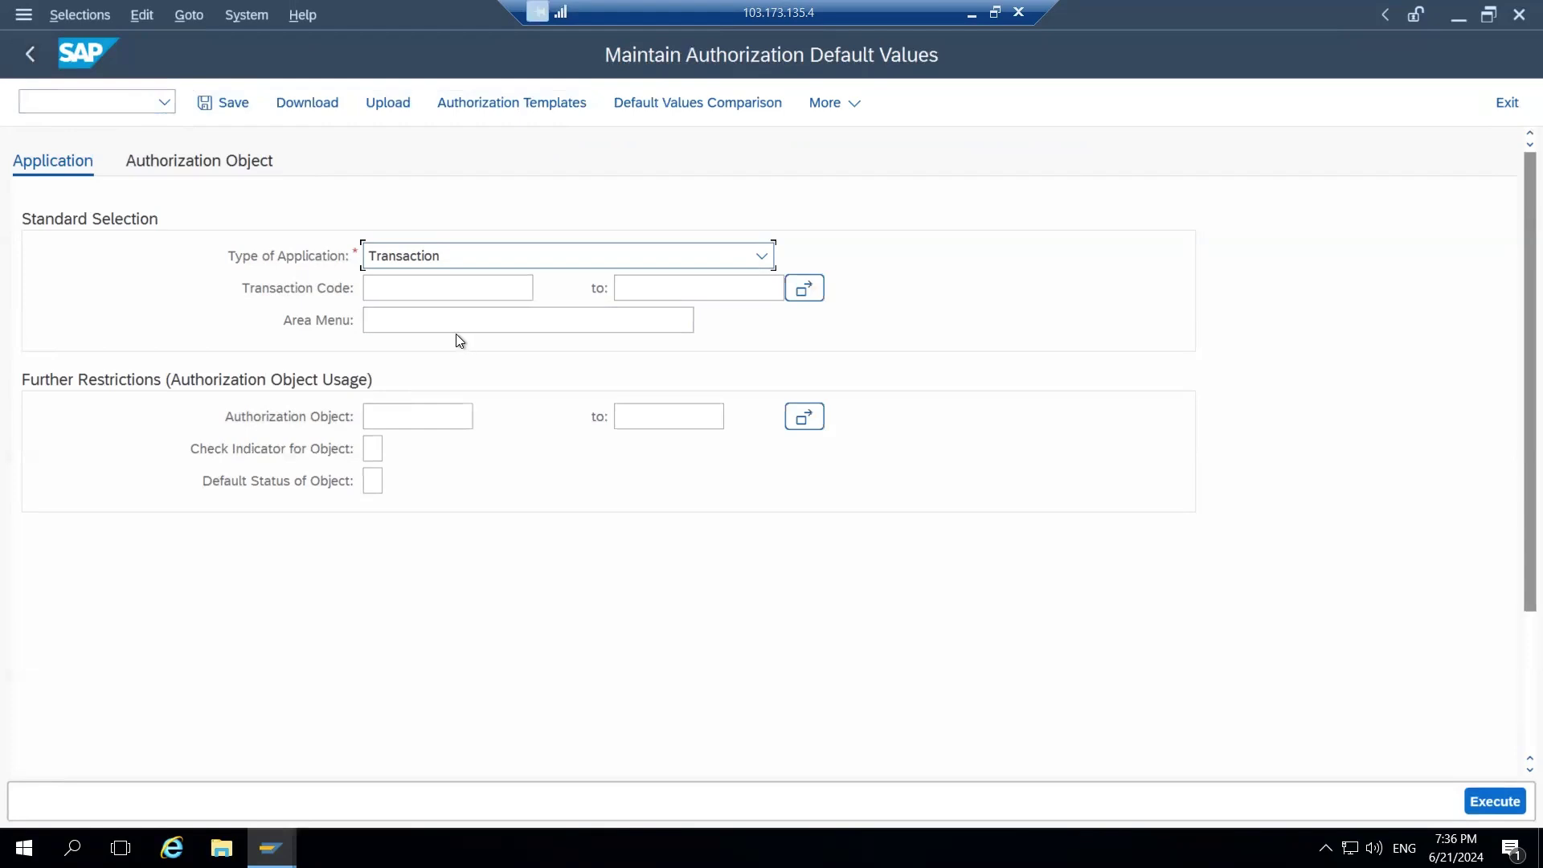
click(764, 254)
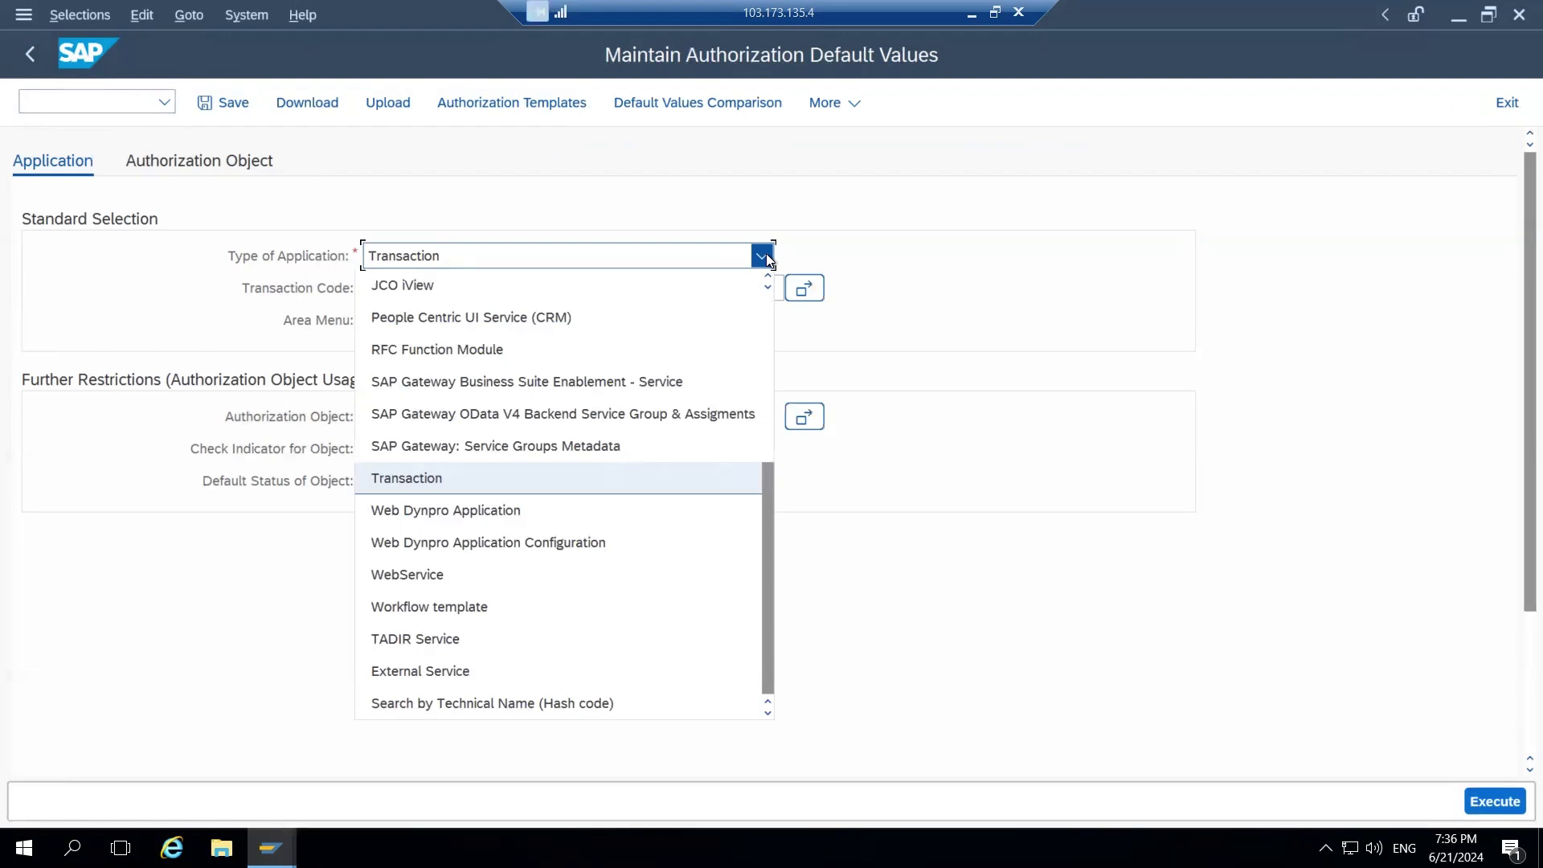
Keep the application type Transaction, select transaction code SU01 and display its authorization default values.
click(1025, 201)
click(403, 290)
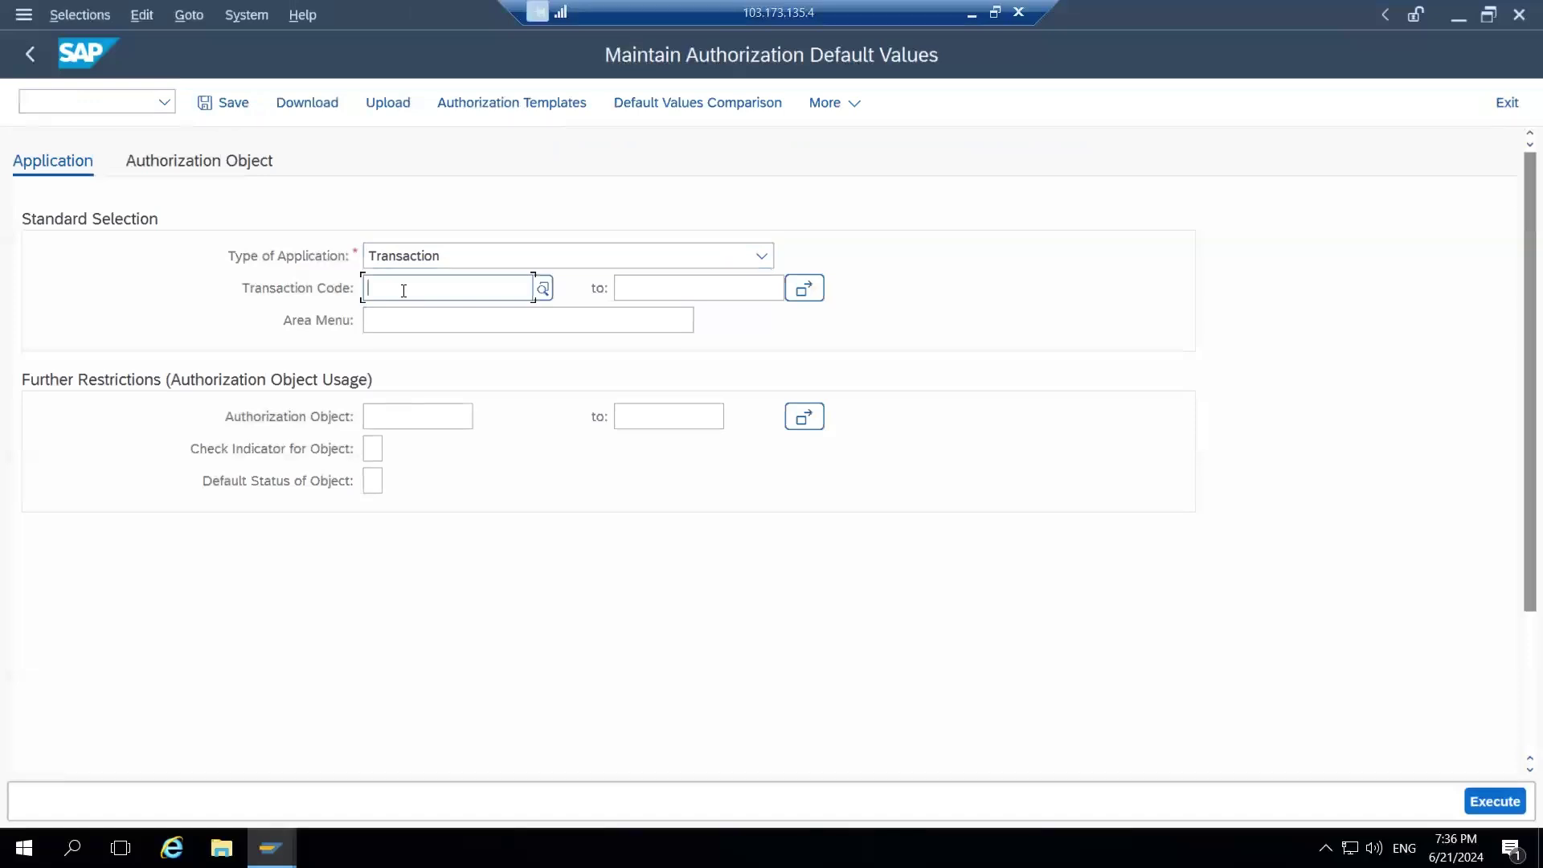
text(SU01)
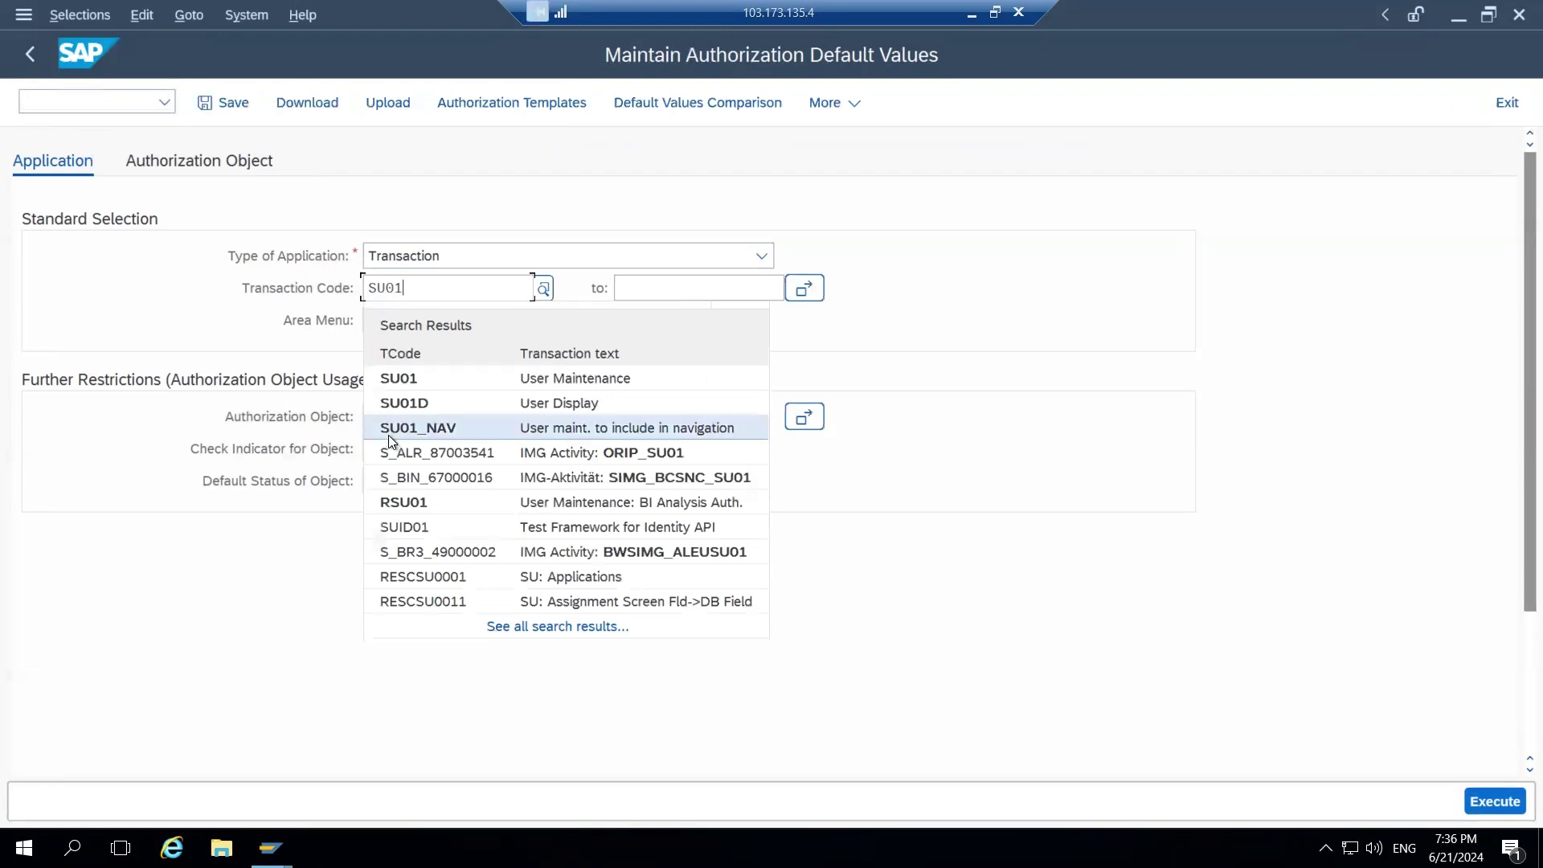
click(397, 378)
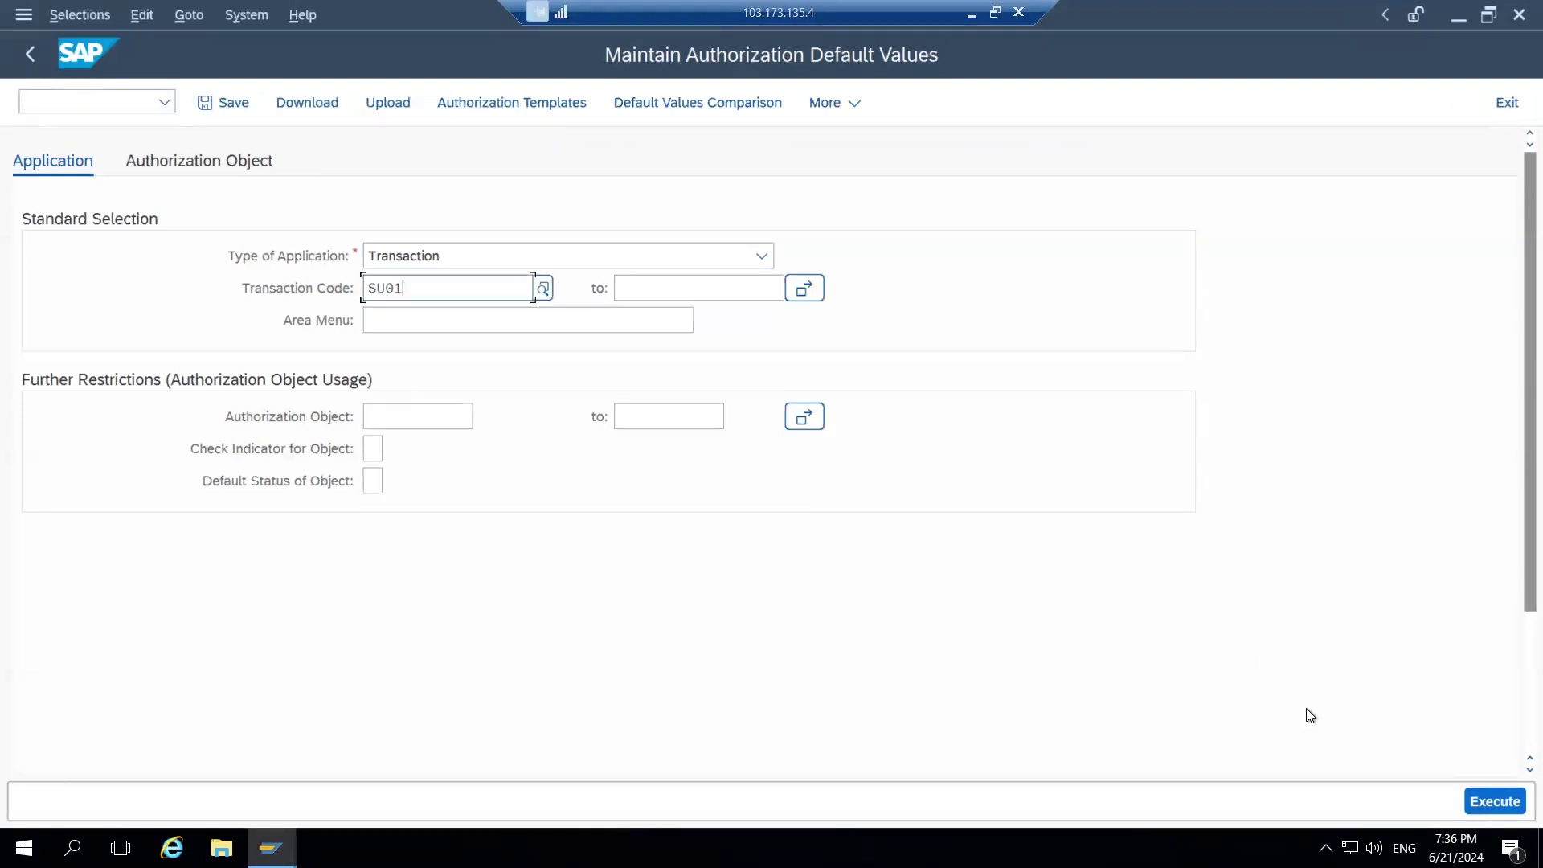
click(1505, 804)
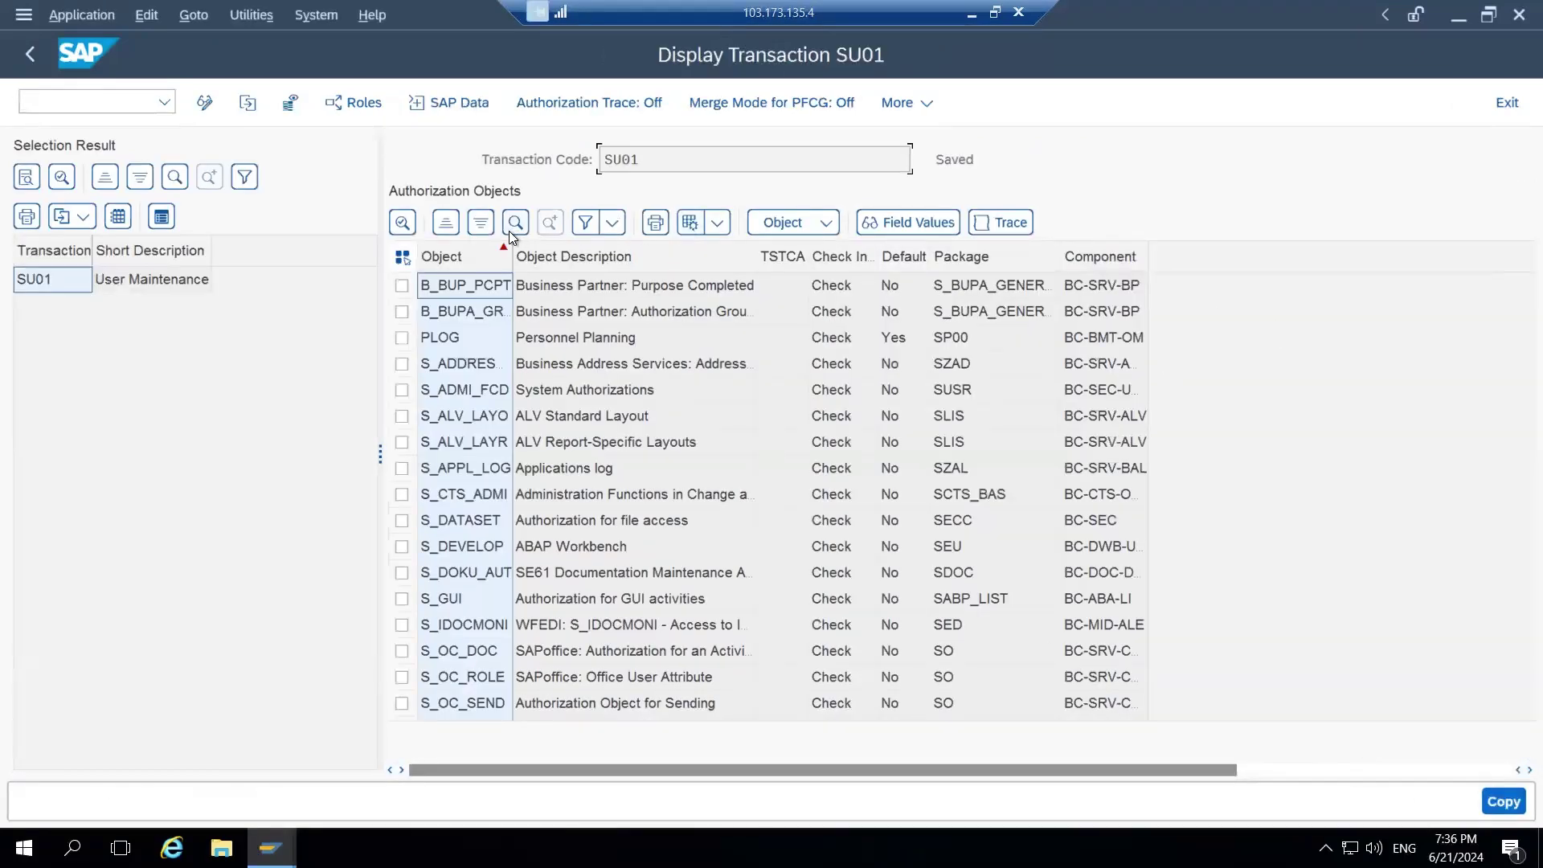
Widen the authorization object, check indicator and default status columns and sort the objects by default status in descending order.
drag(513, 248, 556, 249)
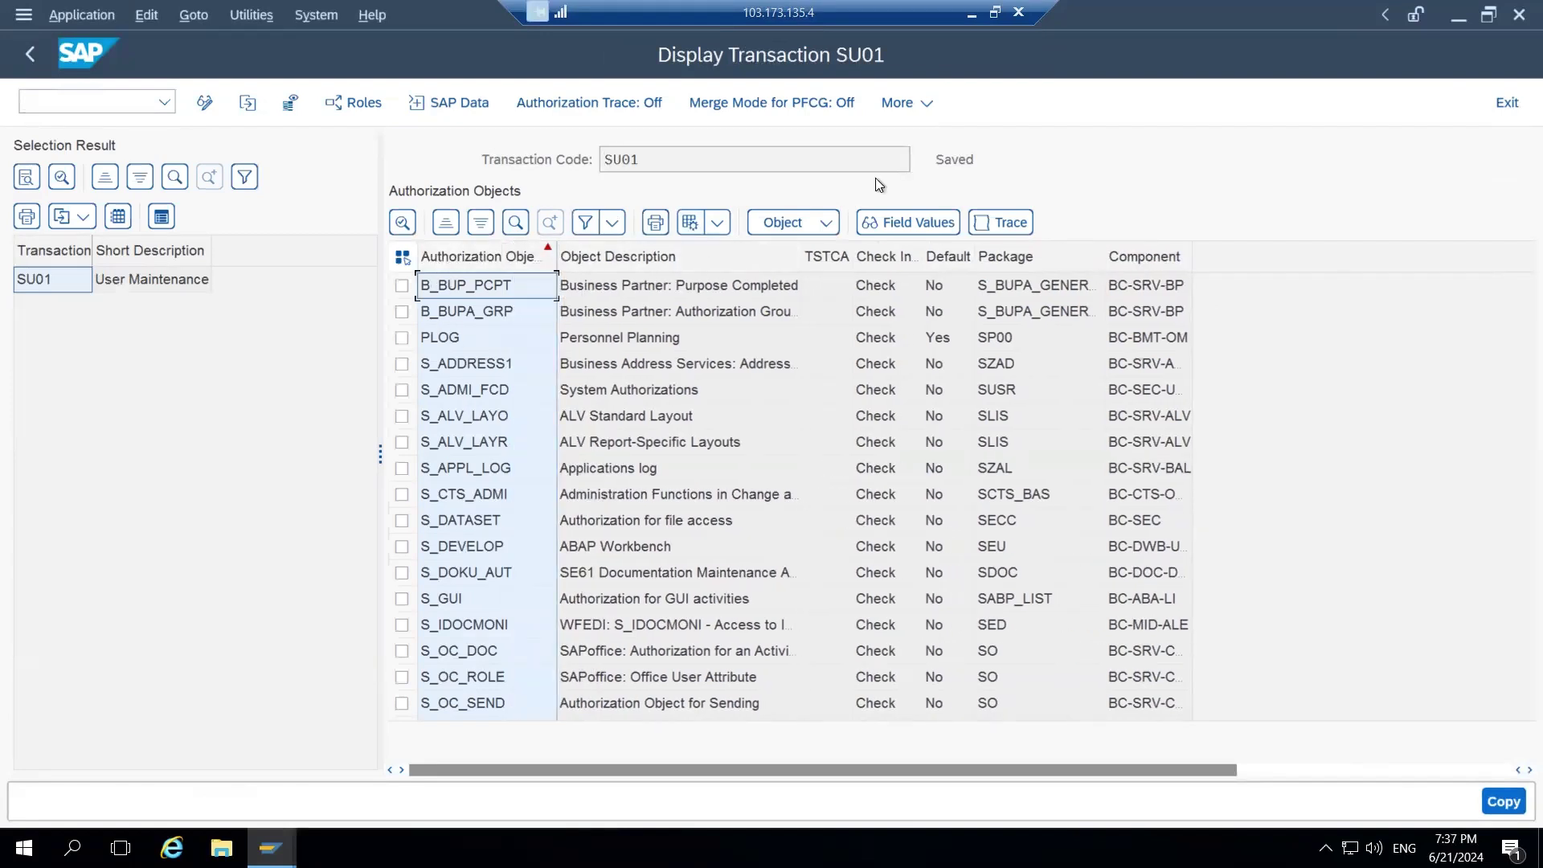
drag(922, 252, 985, 251)
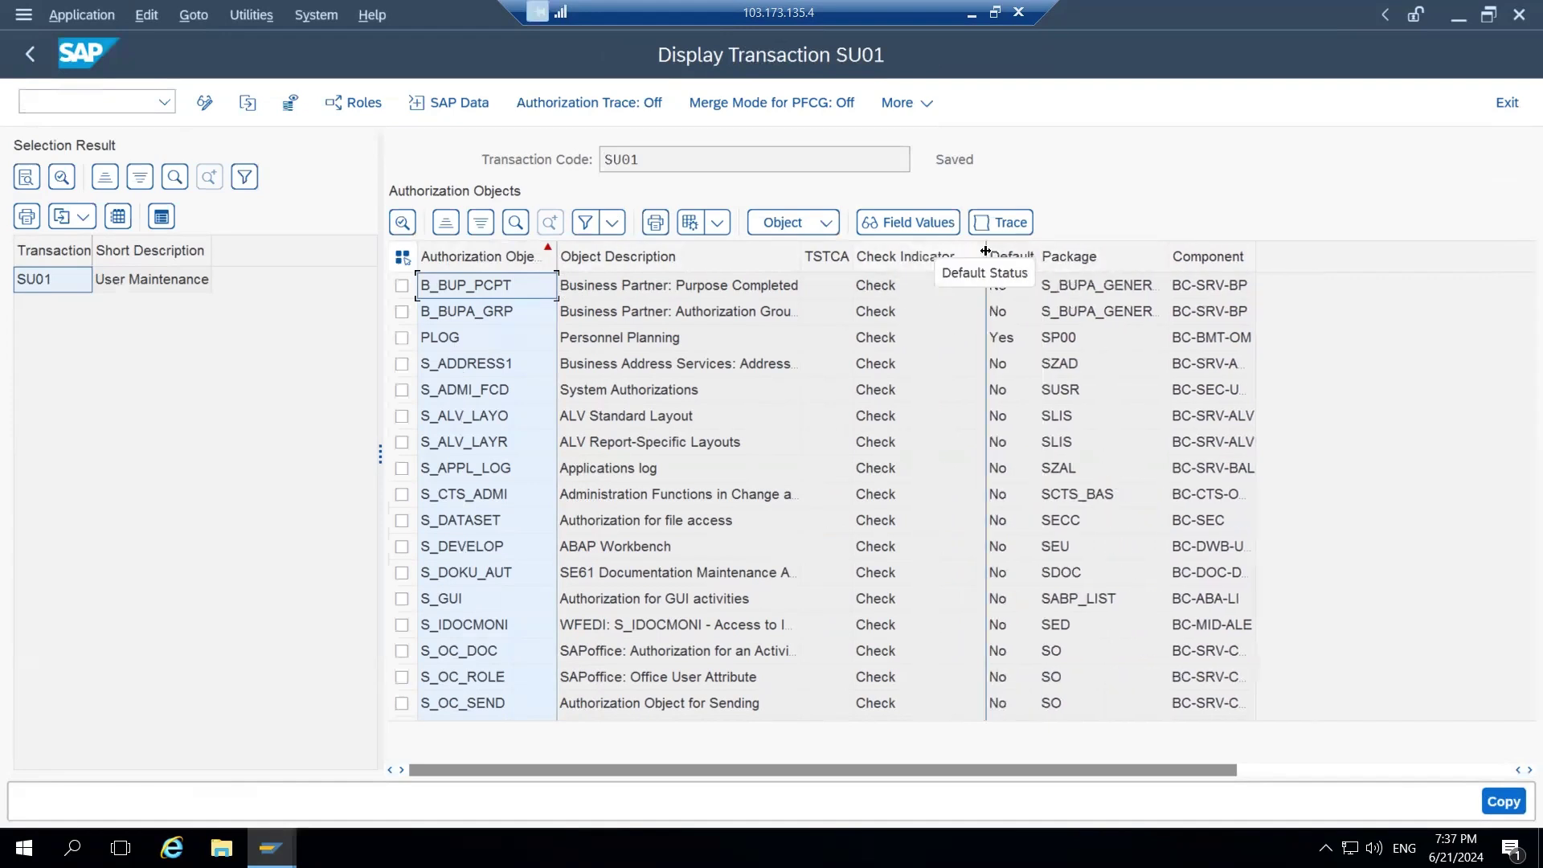
drag(1083, 252, 1104, 251)
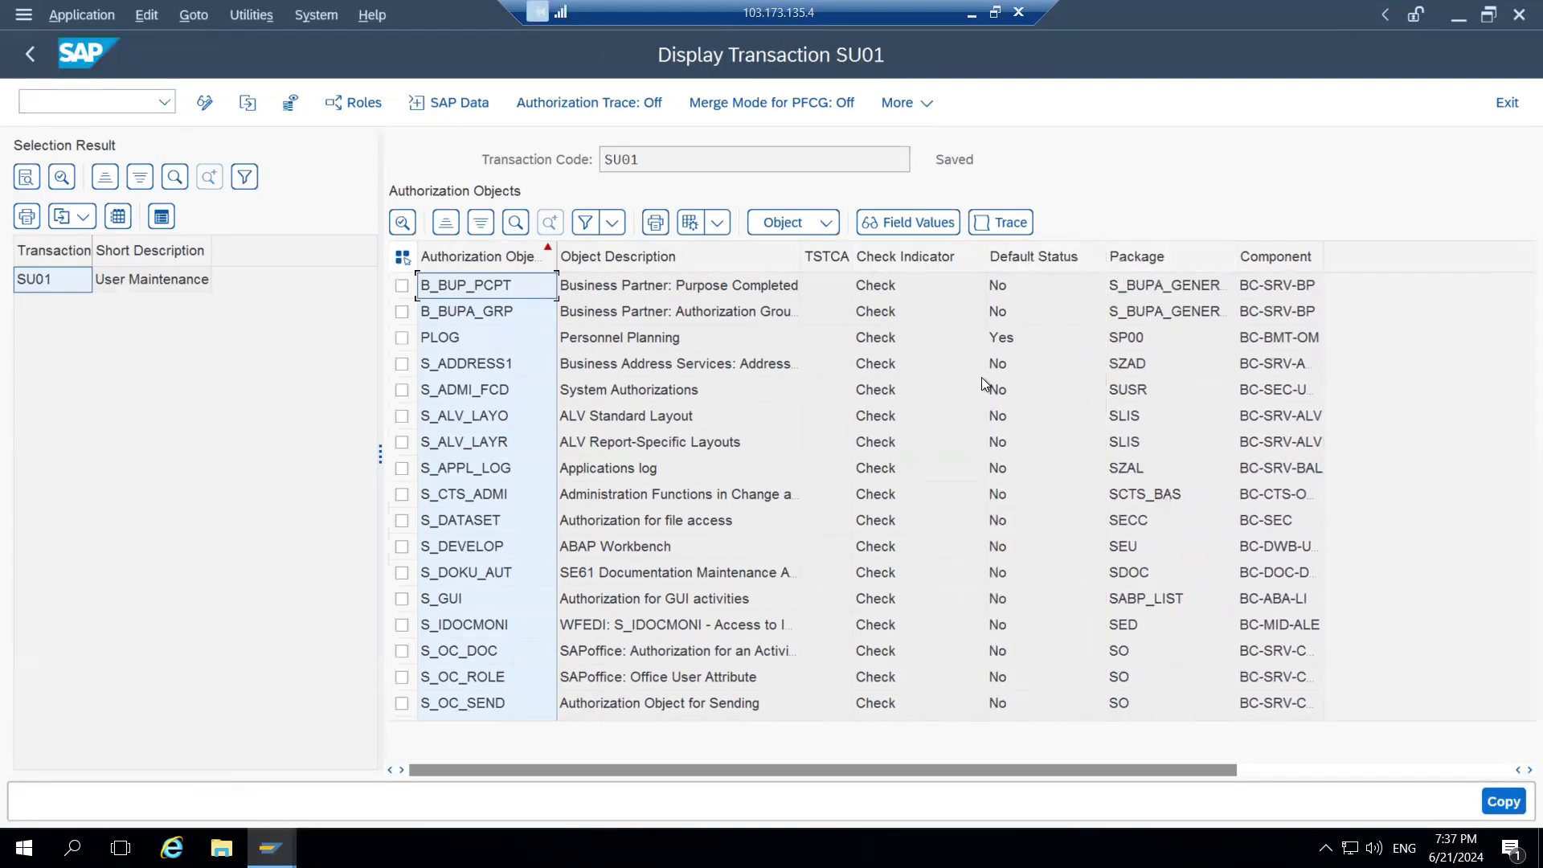
click(1024, 257)
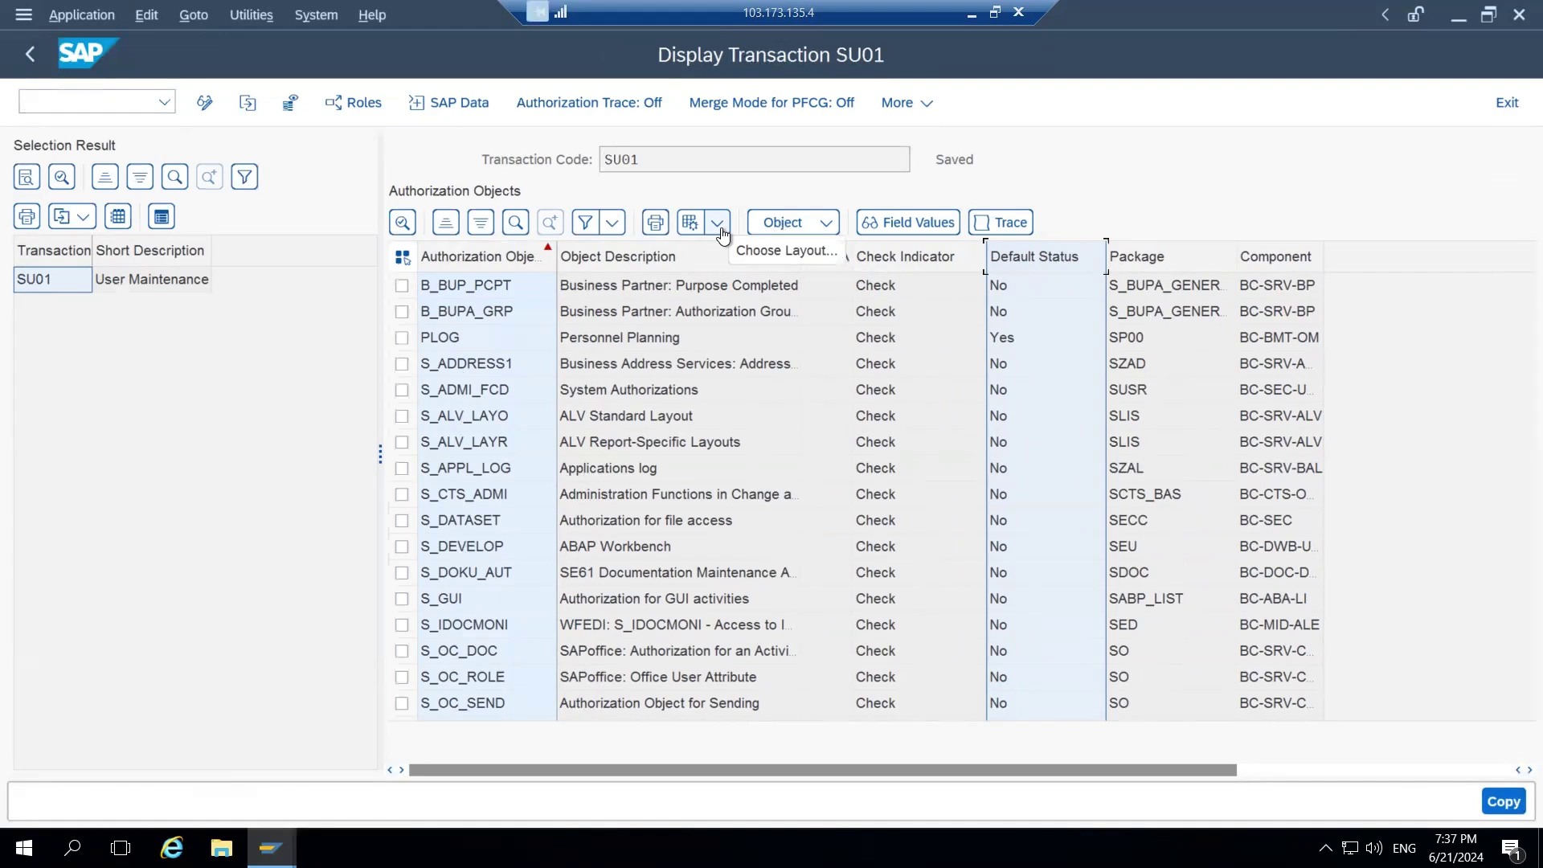
click(476, 224)
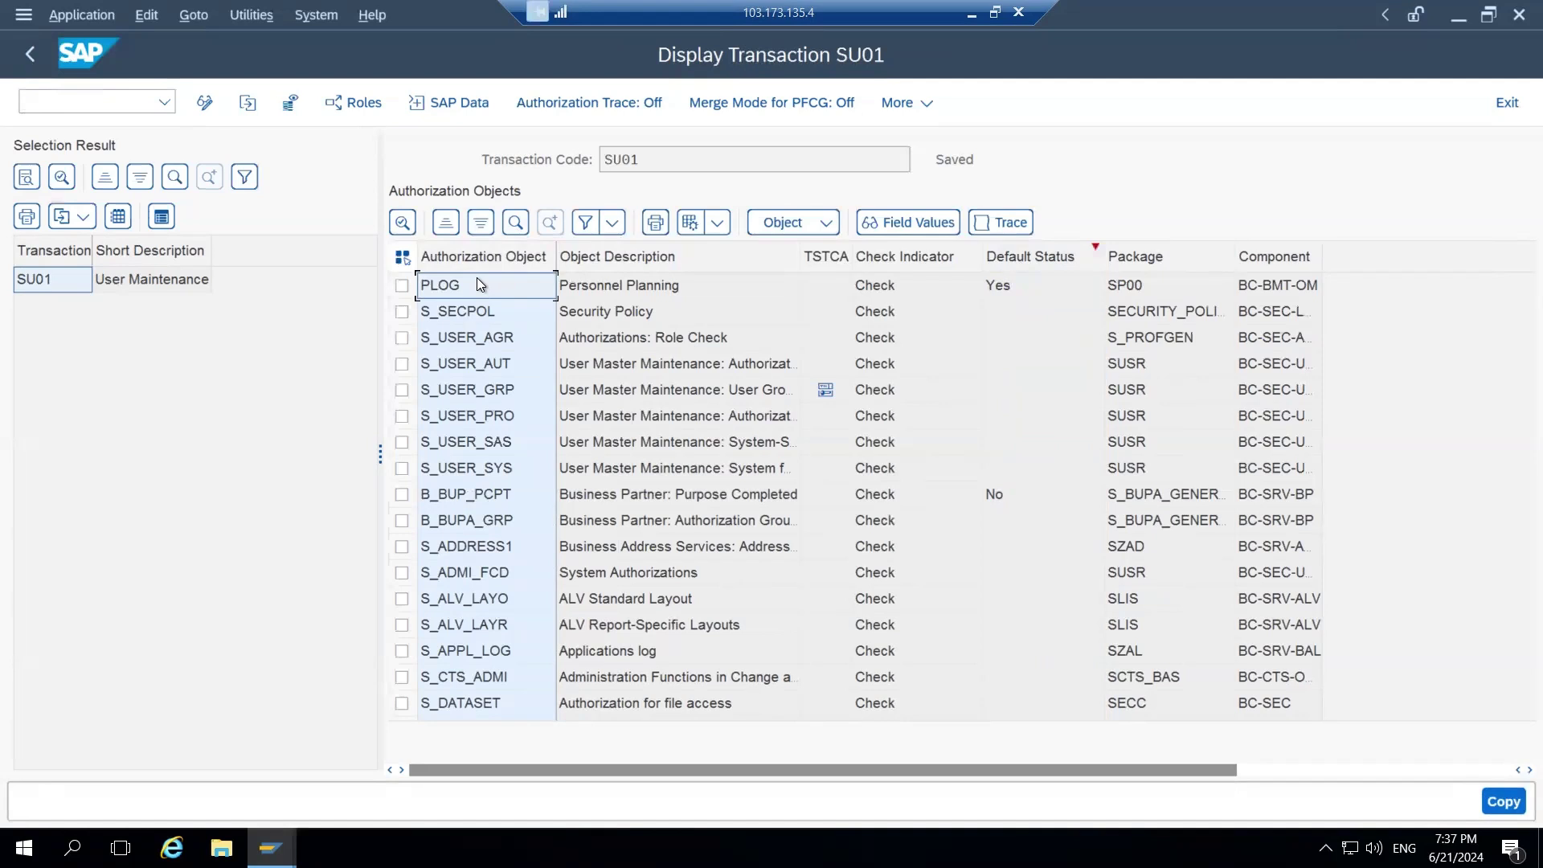
Examine the default status of the objects from PLOG to S_USER_SYS and check the transport request types in the Word notes.
click(1001, 291)
click(1000, 310)
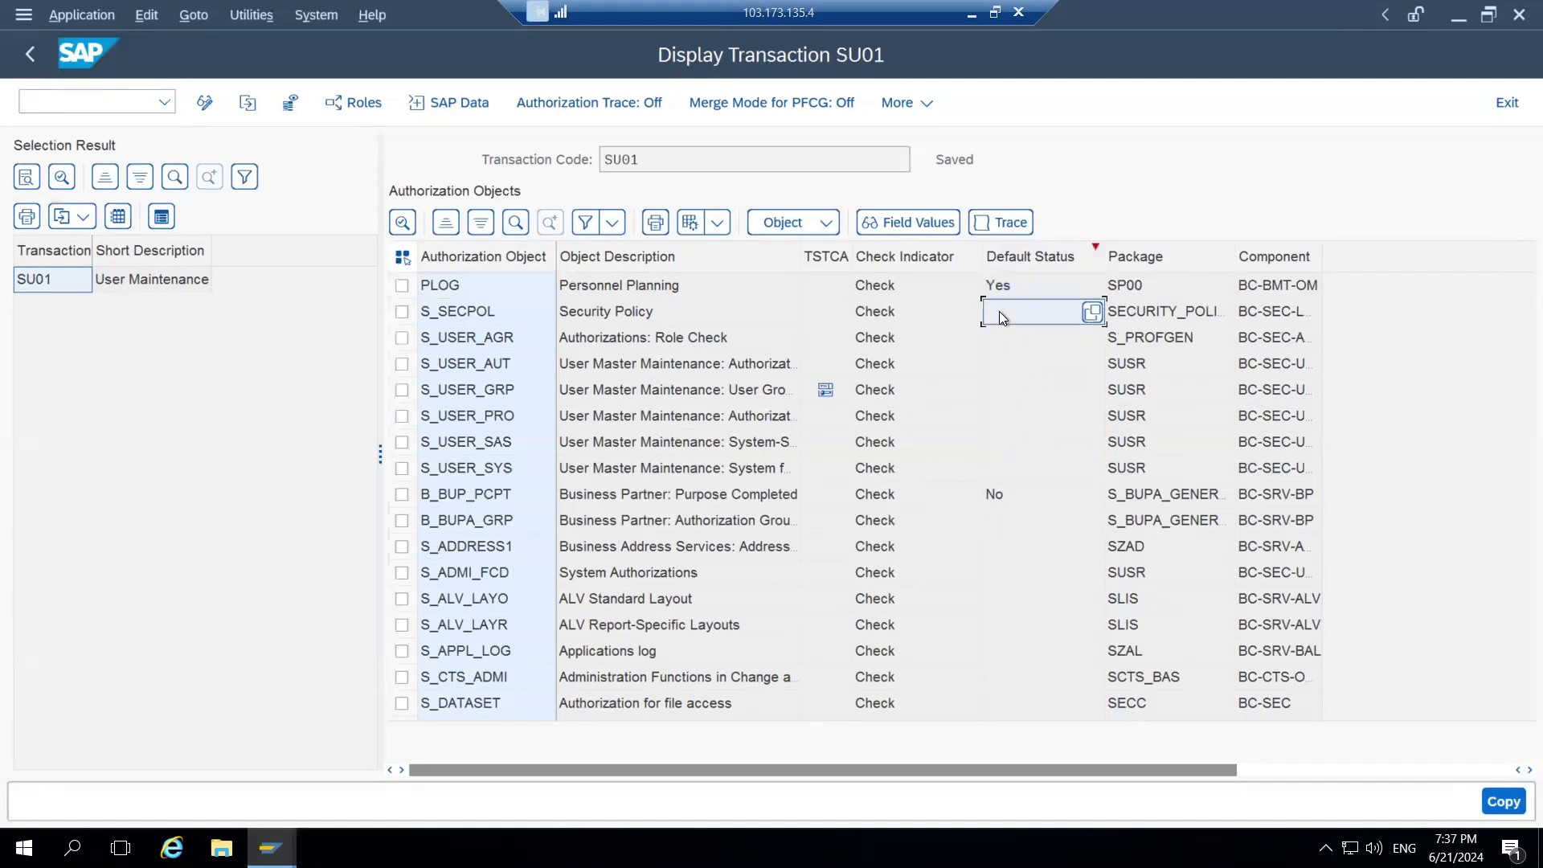
click(1000, 469)
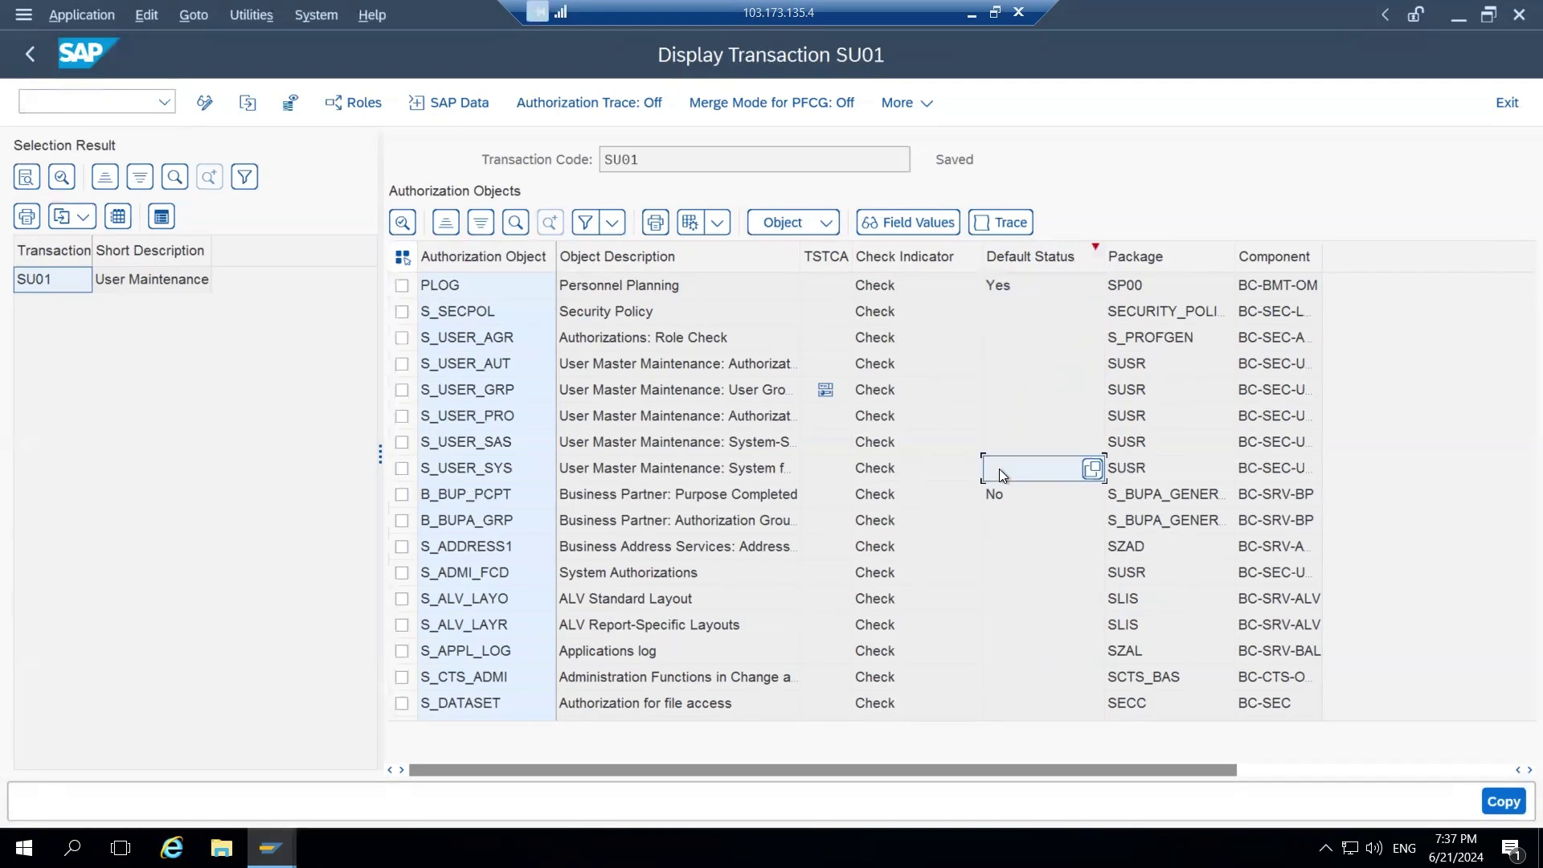
click(1005, 287)
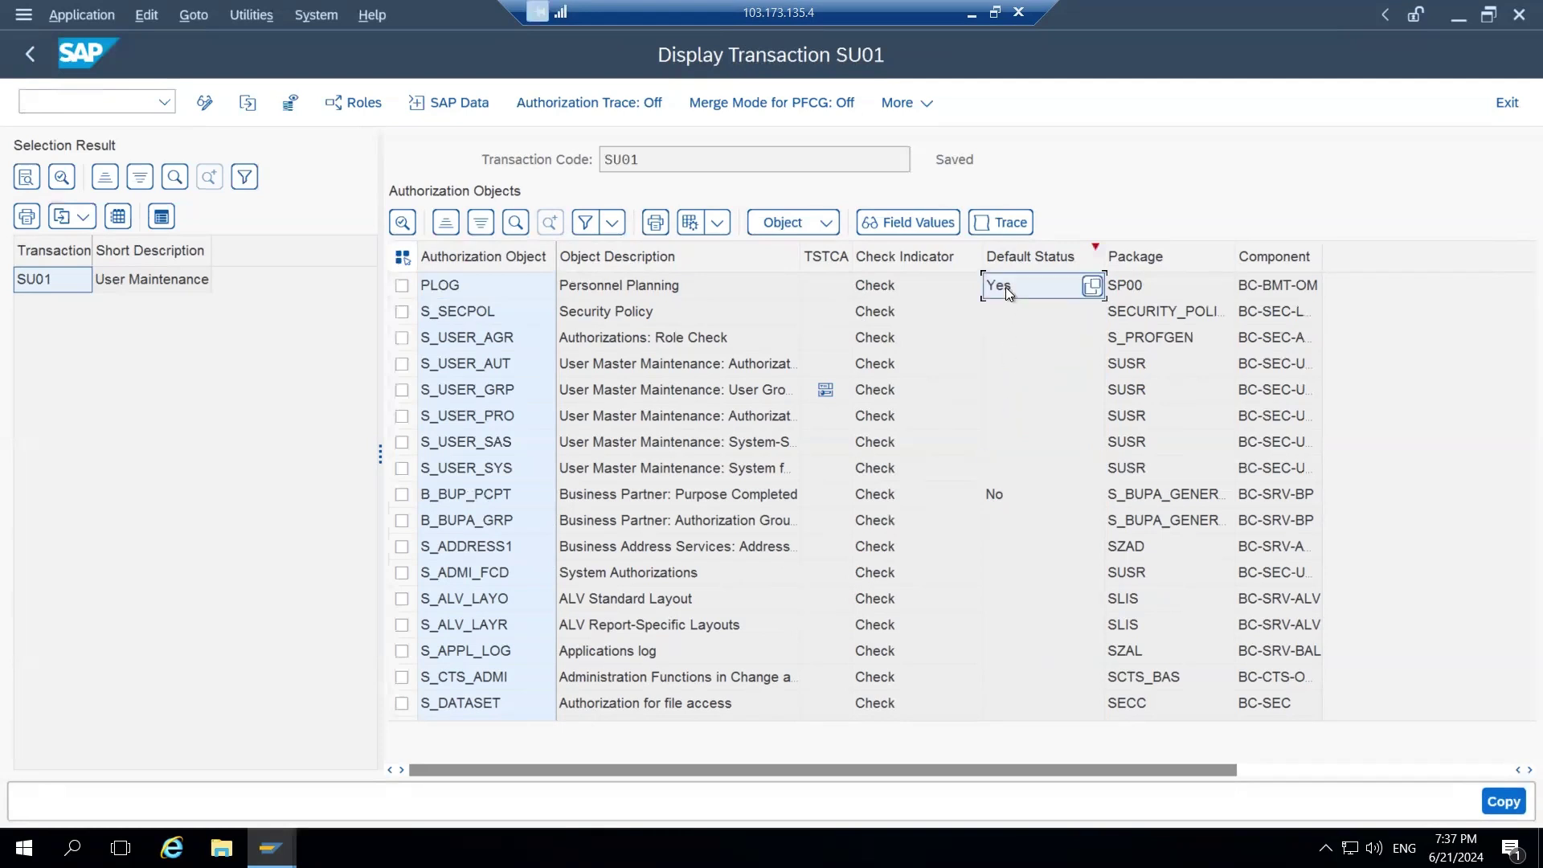
click(1017, 474)
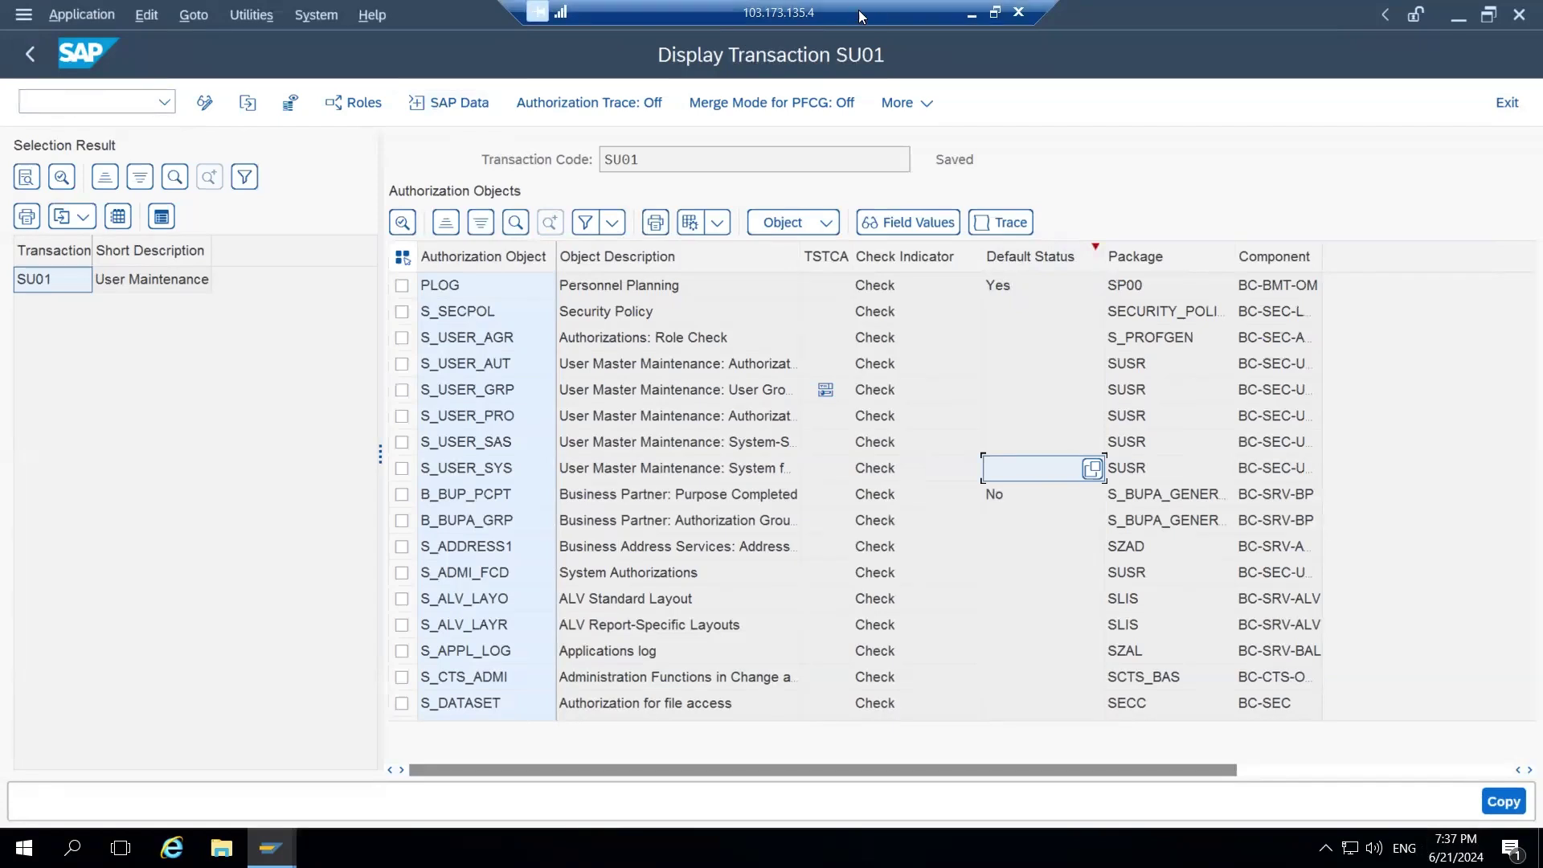
click(972, 13)
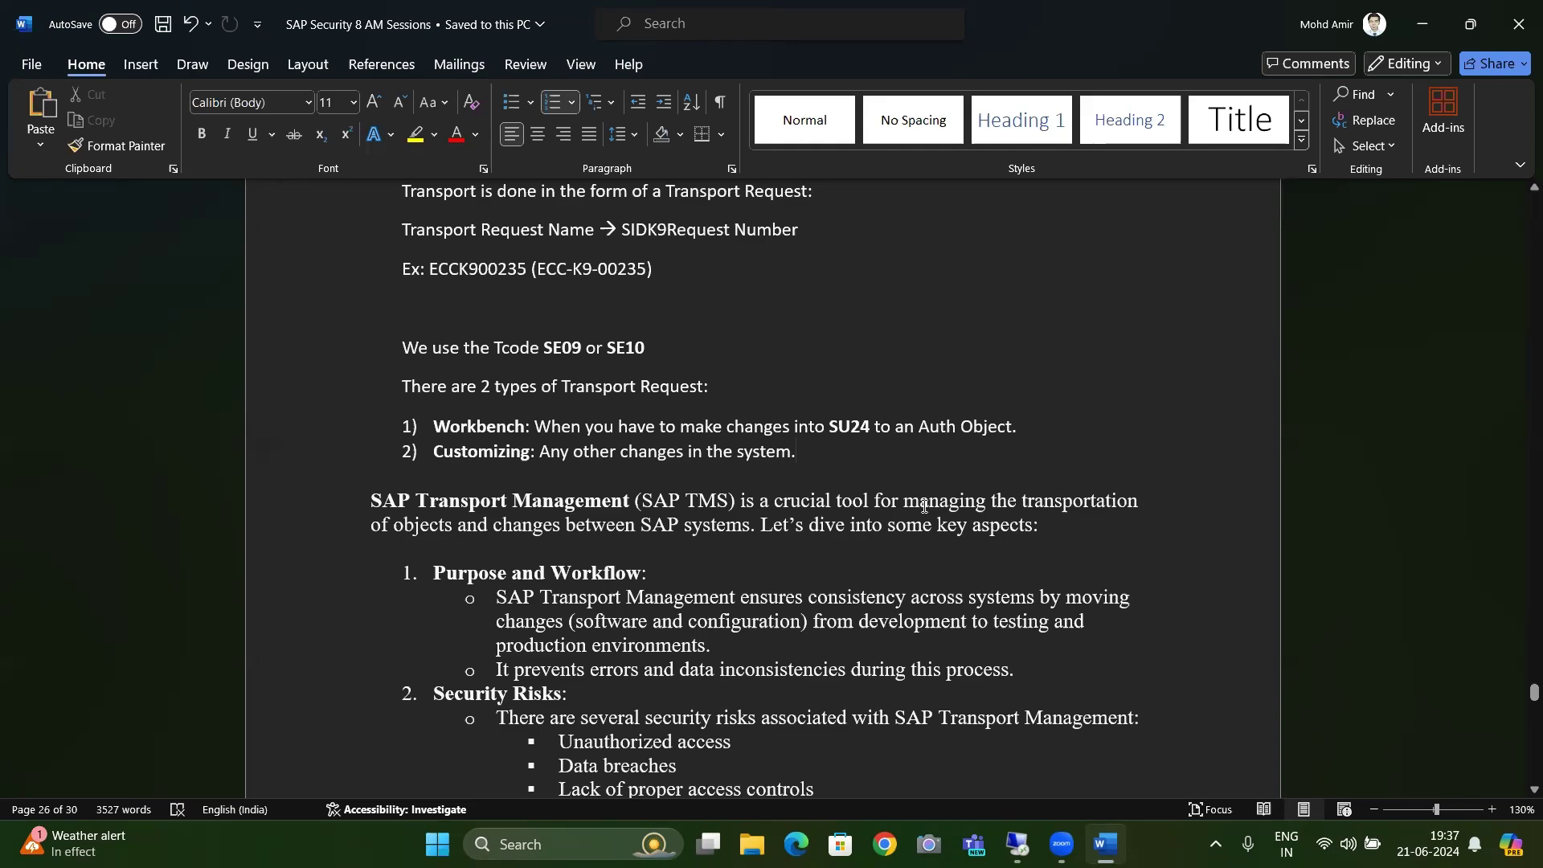
key(alt+Tab)
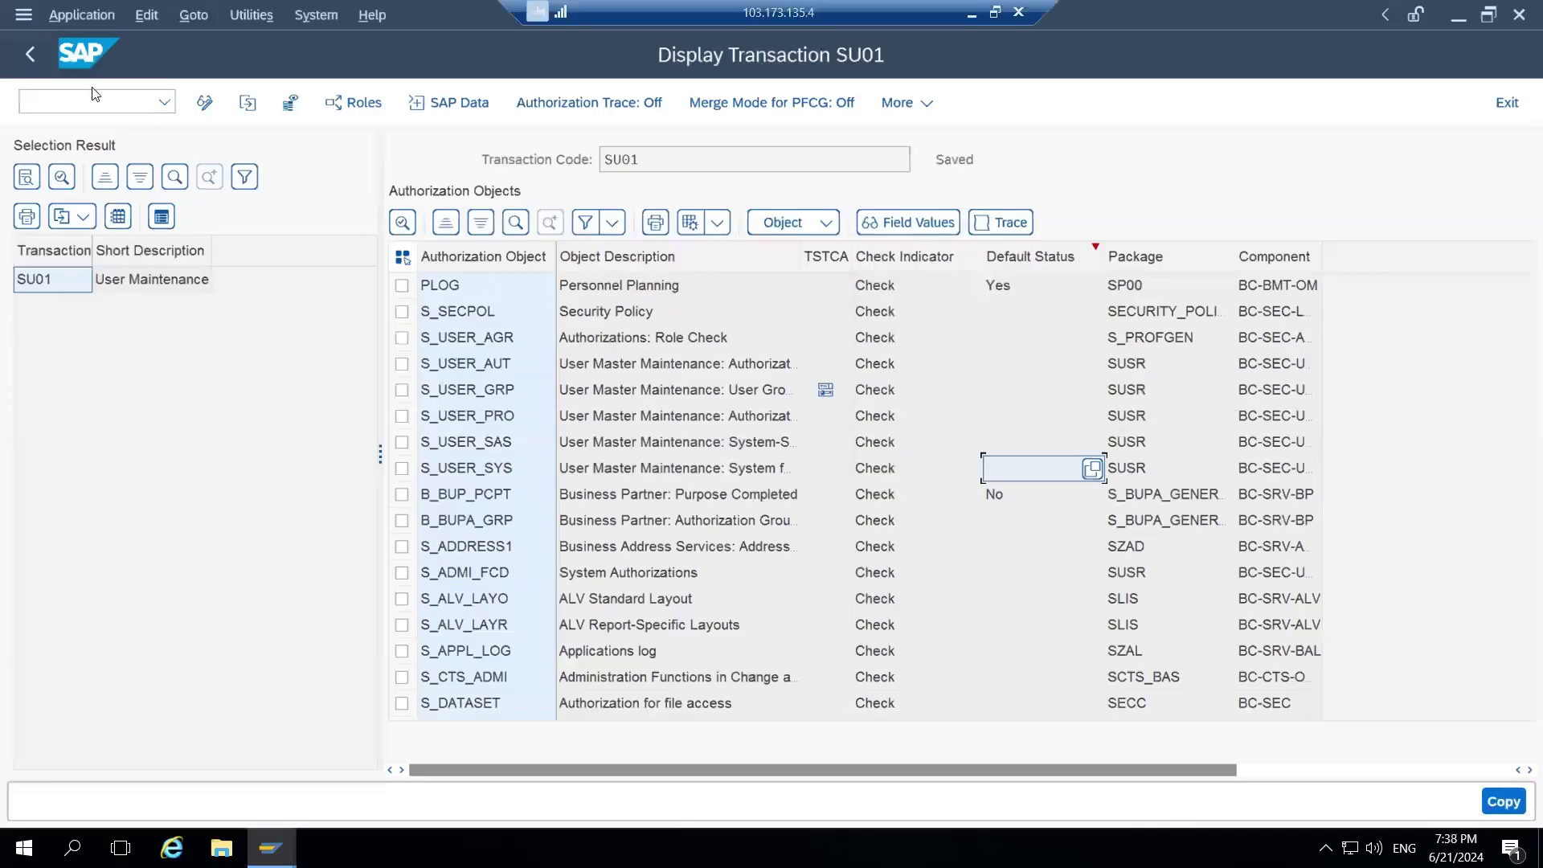
Leave the SU01 defaults display, end the SAP session with /nex and close the SAP Logon window.
click(84, 107)
text(/n)
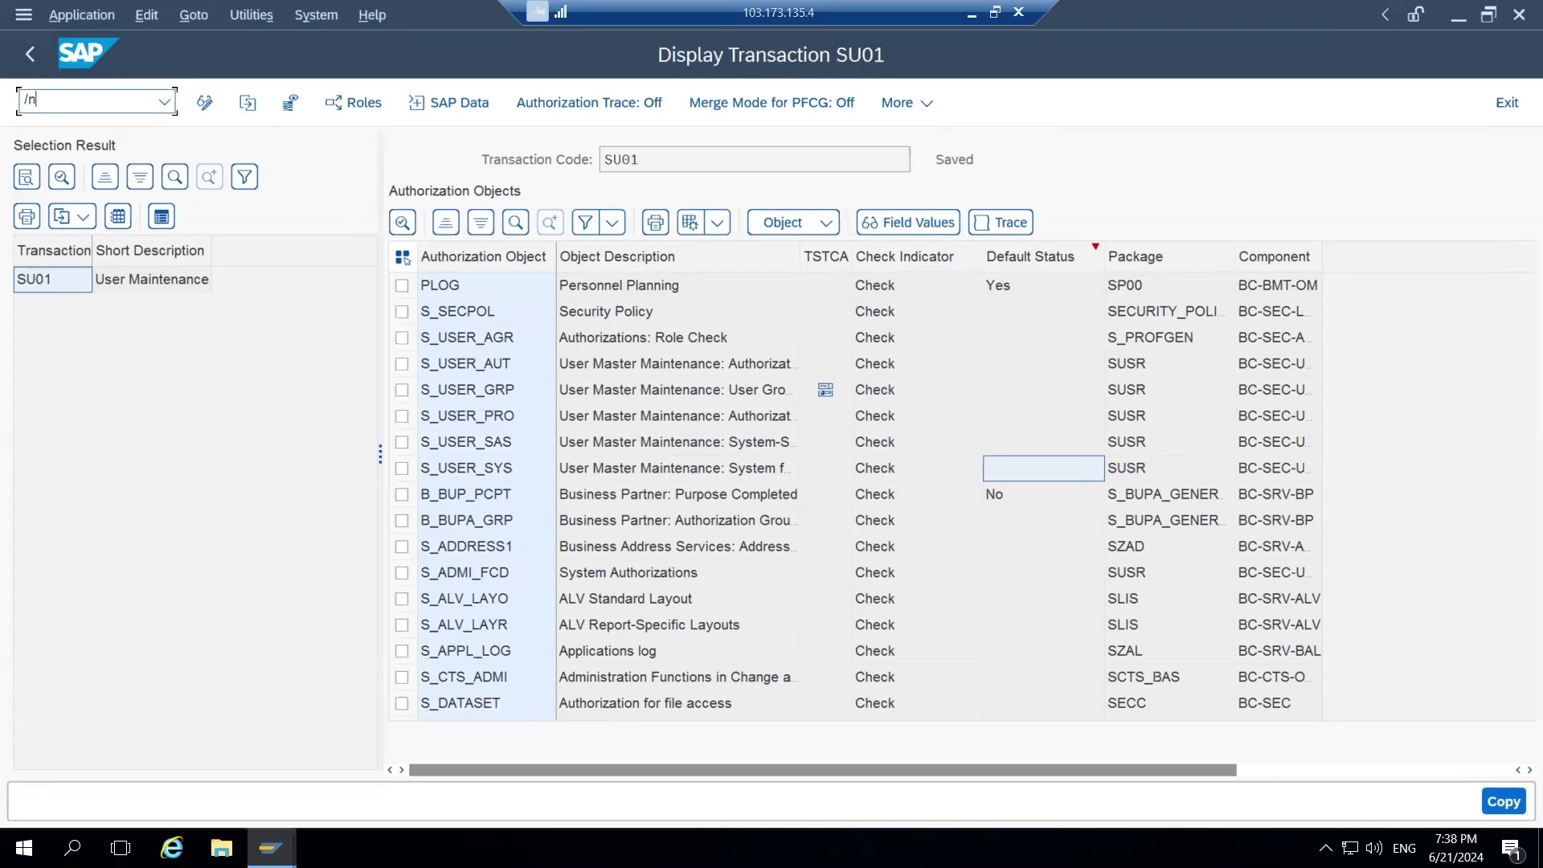
key(Return)
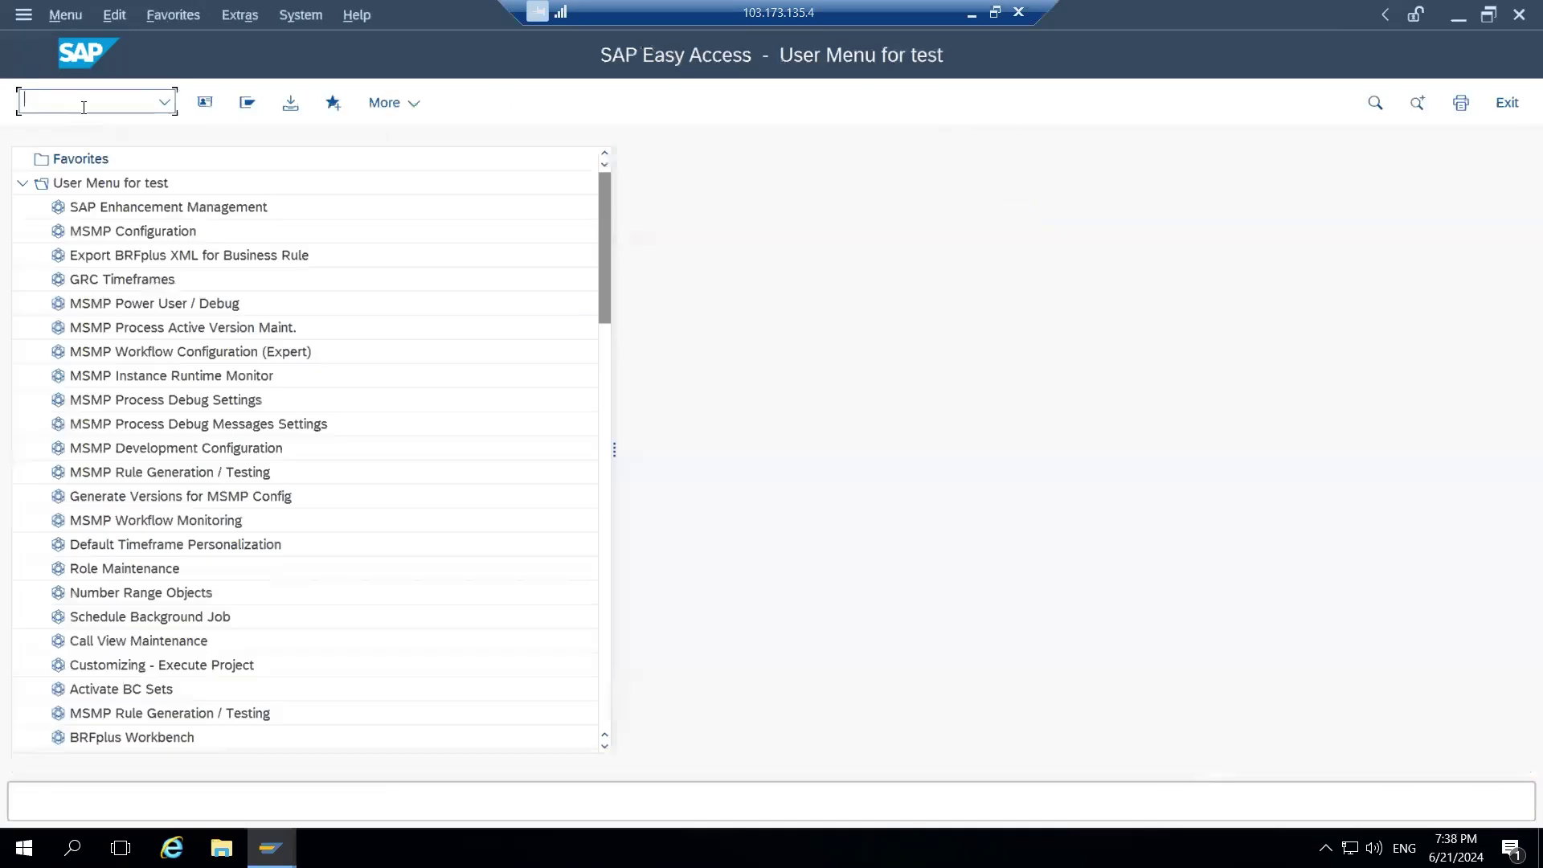
text(/nex)
key(Return)
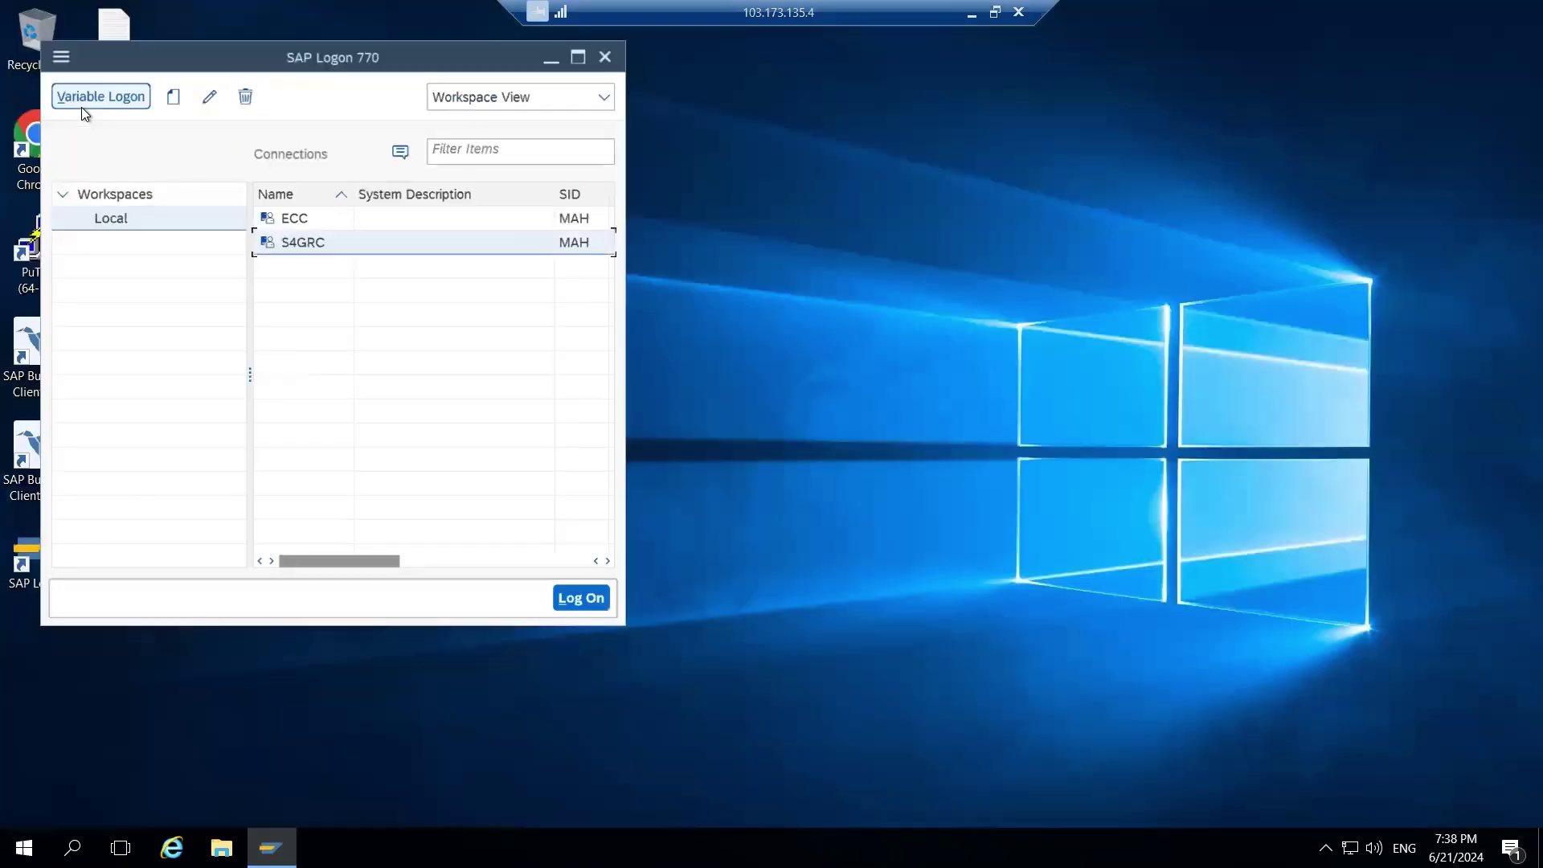
click(614, 51)
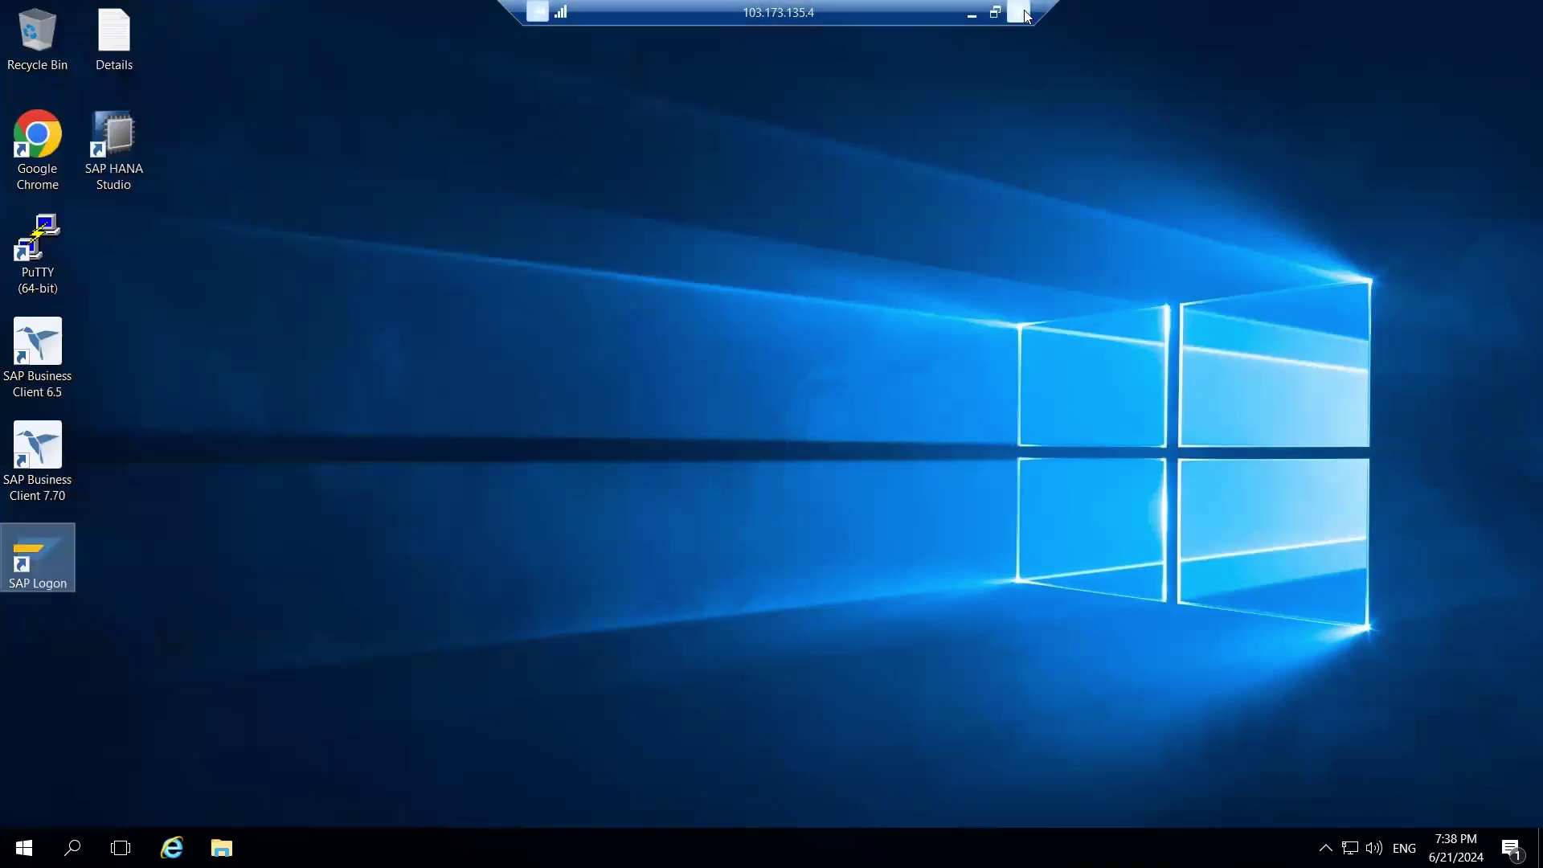